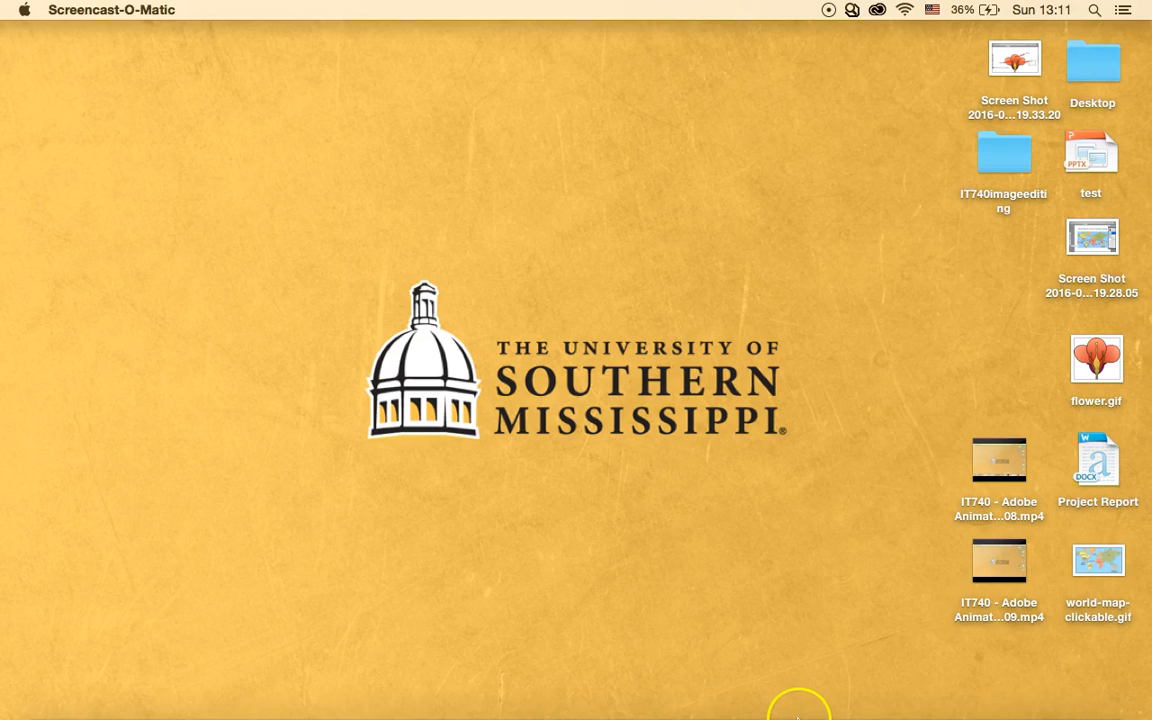
- Launch Adobe Animate CC from the Dock
{"action": "left_click", "coordinate": [761, 694]}
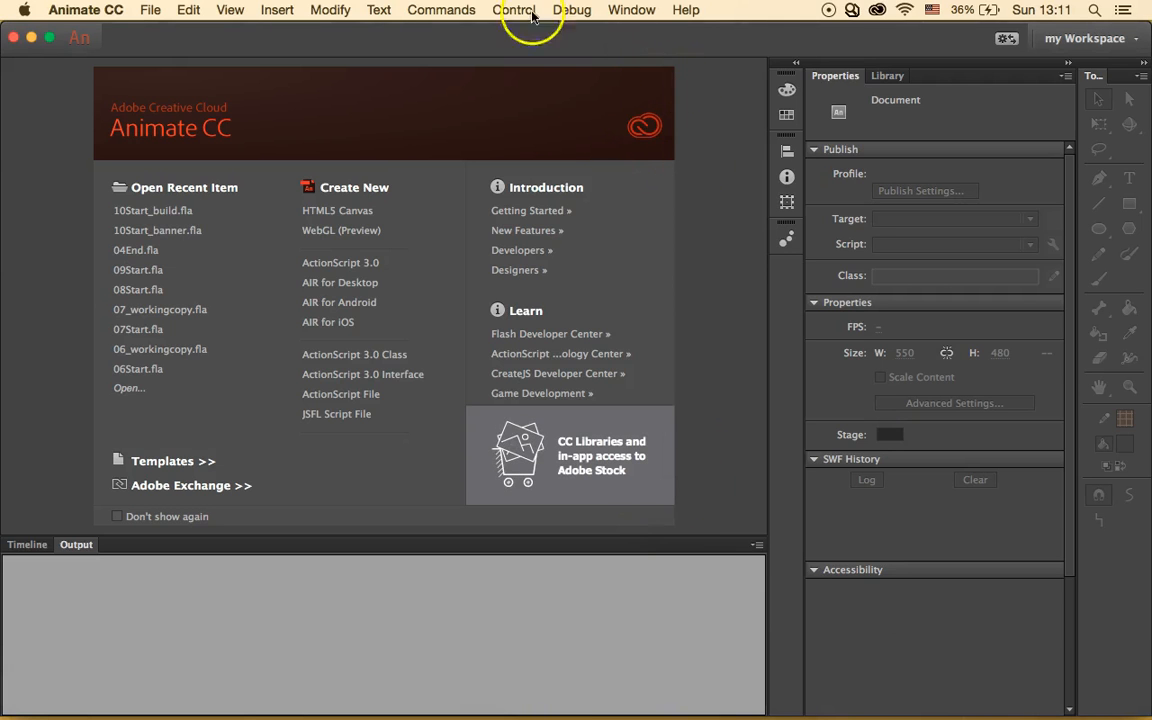
- Dismiss the trial notice and continue using the Animate trial
{"action": "left_click", "coordinate": [151, 9]}
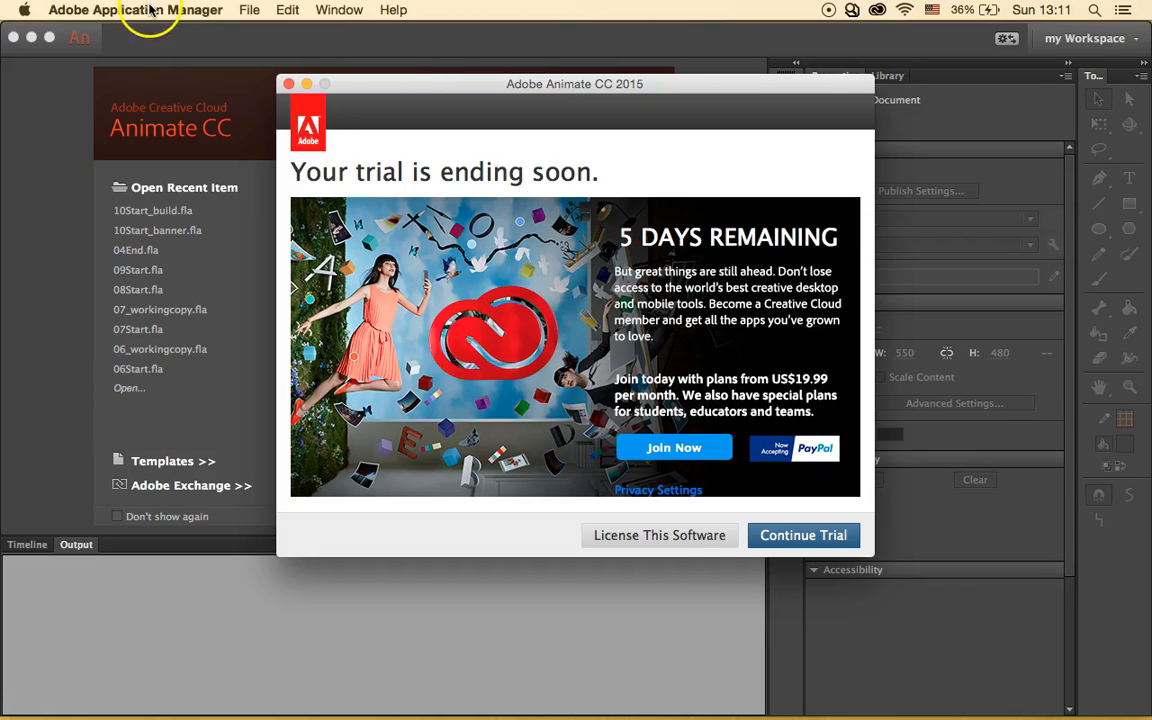
{"action": "left_click", "coordinate": [763, 541]}
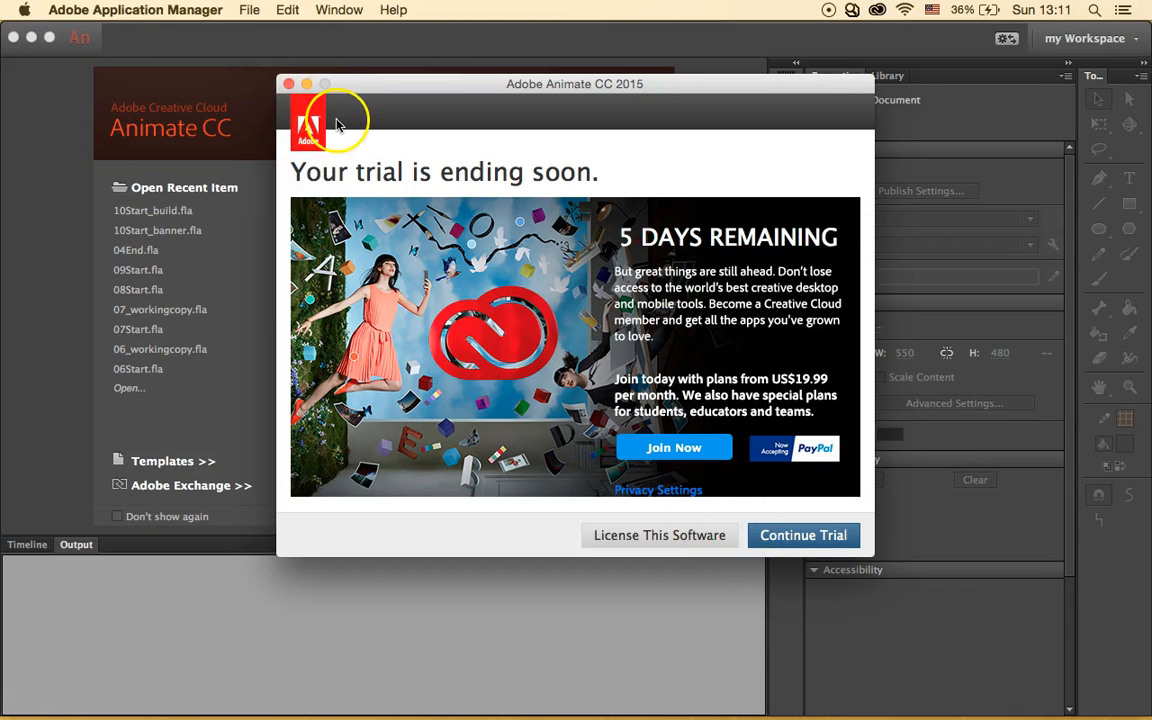
{"action": "left_click", "coordinate": [781, 542]}
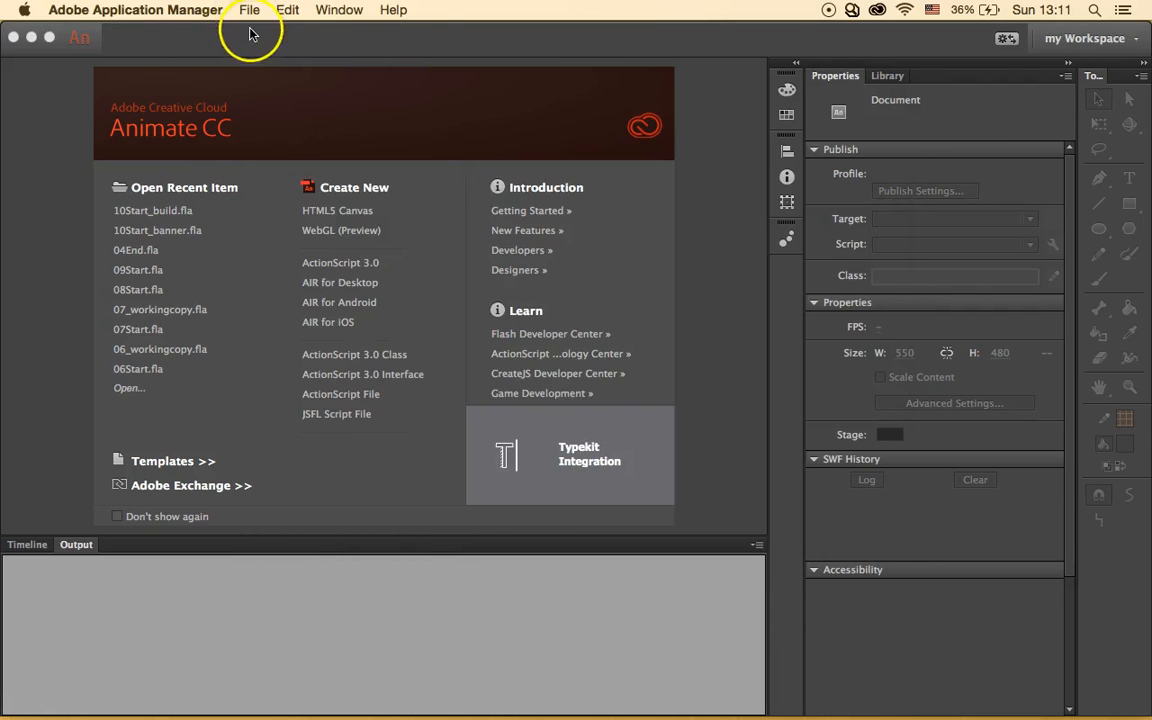
- Open 10Start_banner.fla from IT740Flashlessons > Lesson10 > 10Start
{"action": "left_click", "coordinate": [158, 8]}
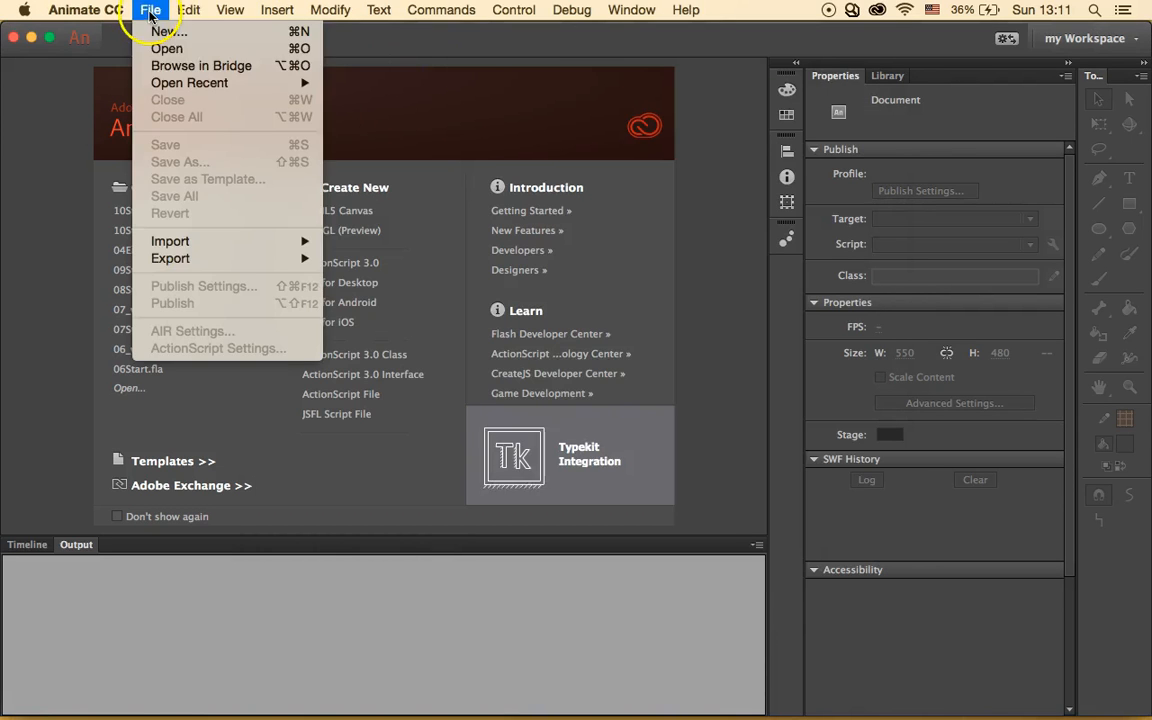
{"action": "left_click", "coordinate": [183, 46]}
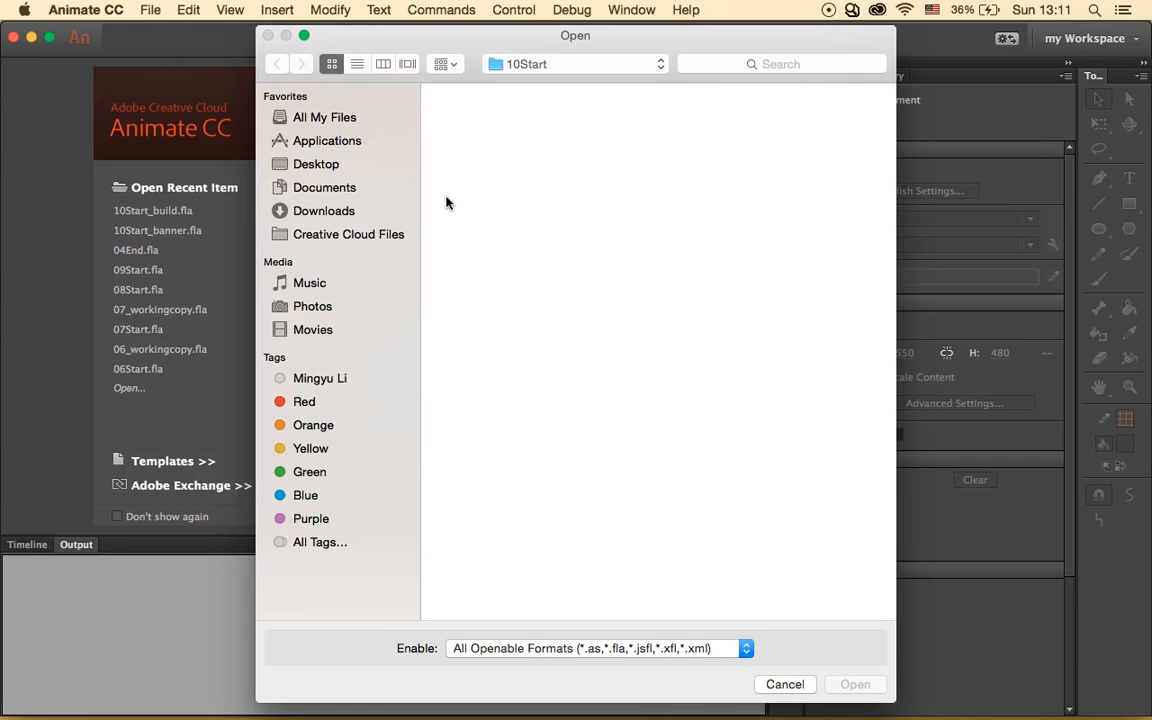
{"action": "left_click", "coordinate": [600, 68]}
{"action": "left_click", "coordinate": [597, 103]}
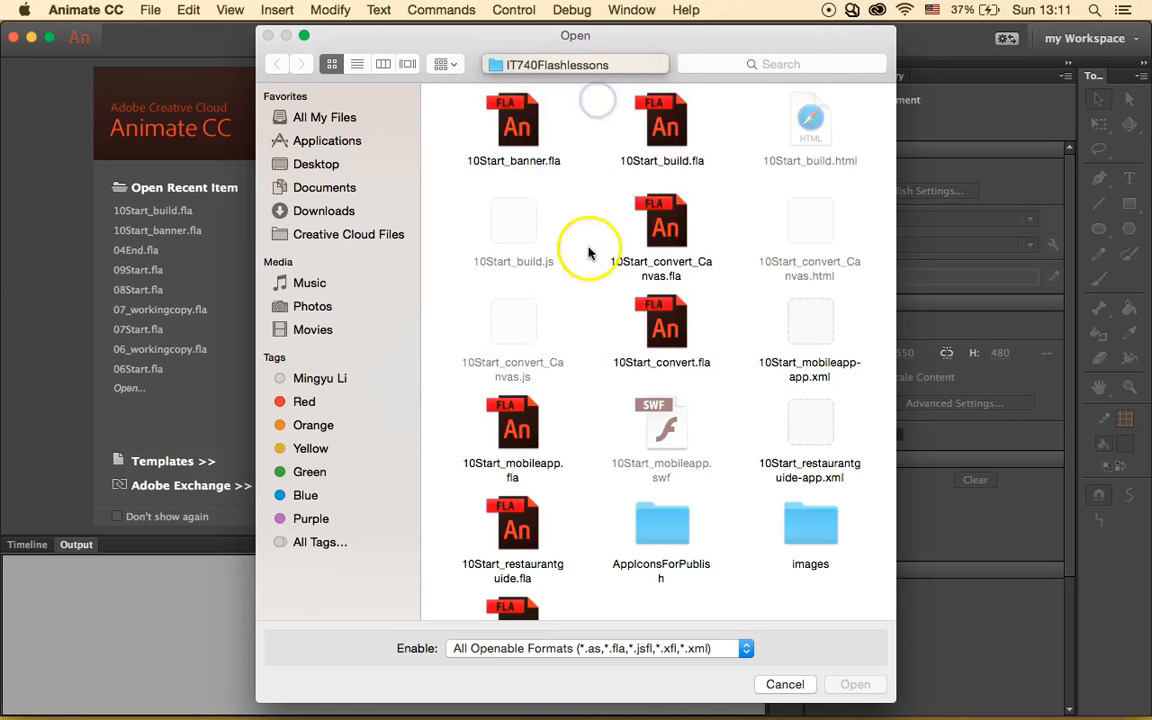
{"action": "left_click", "coordinate": [522, 430]}
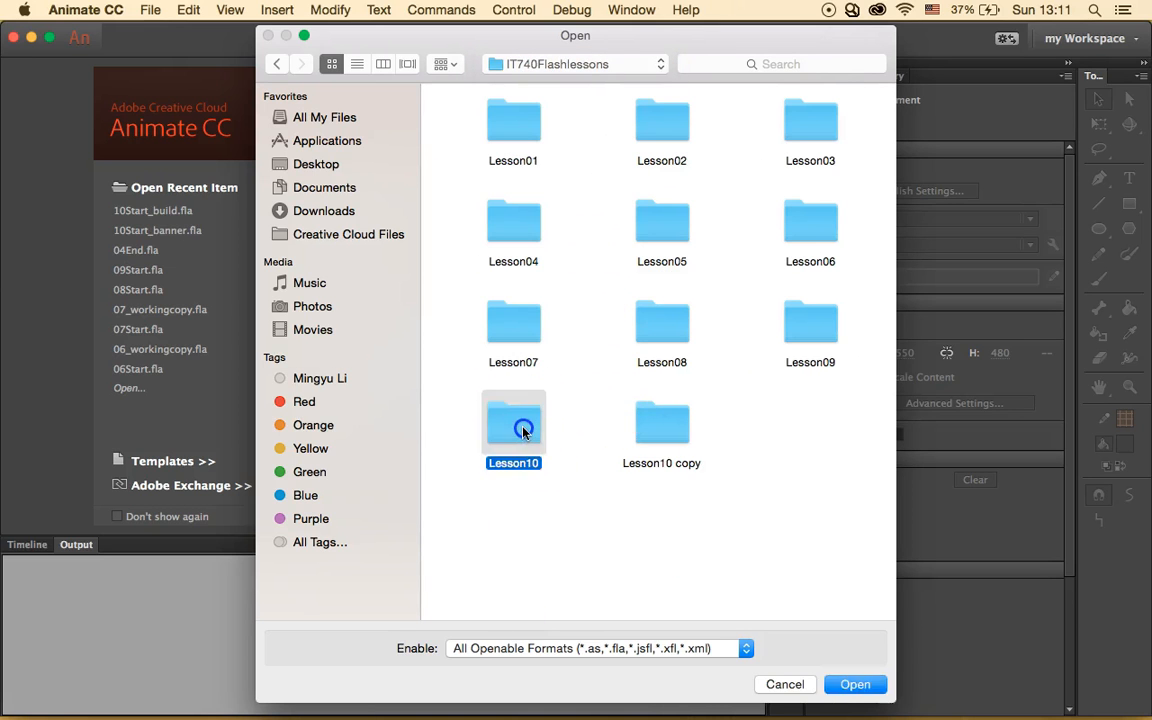
{"action": "double_click", "coordinate": [522, 430]}
{"action": "double_click", "coordinate": [598, 121]}
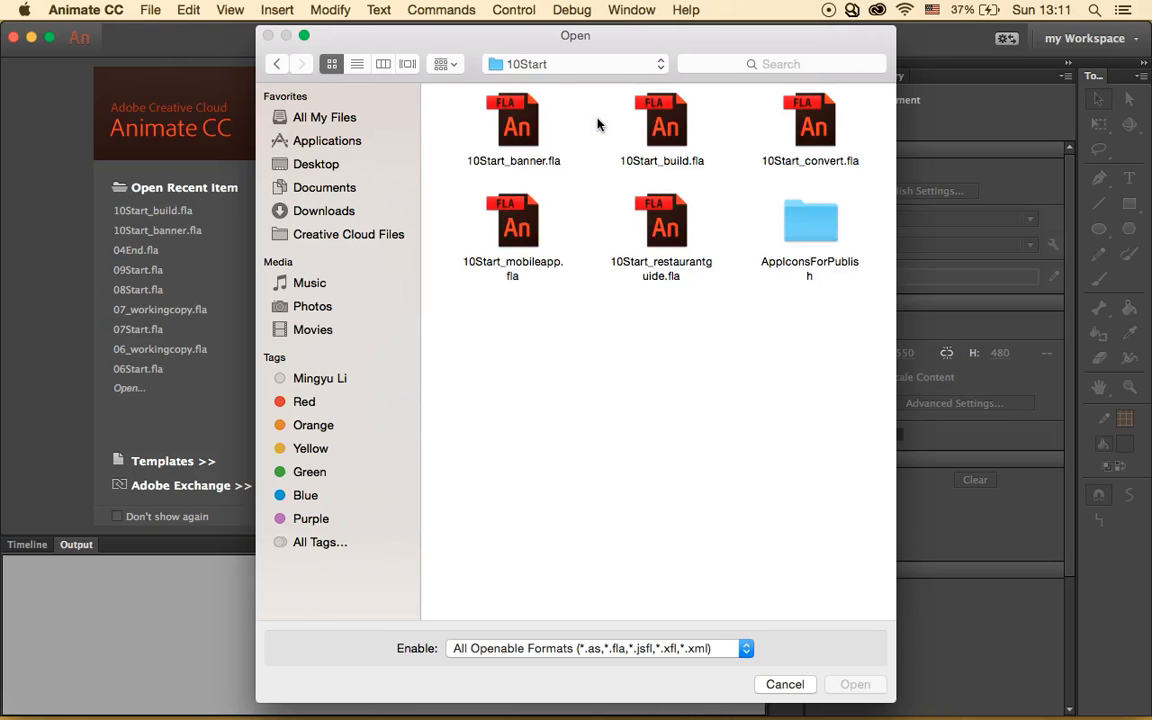
{"action": "left_click", "coordinate": [517, 125]}
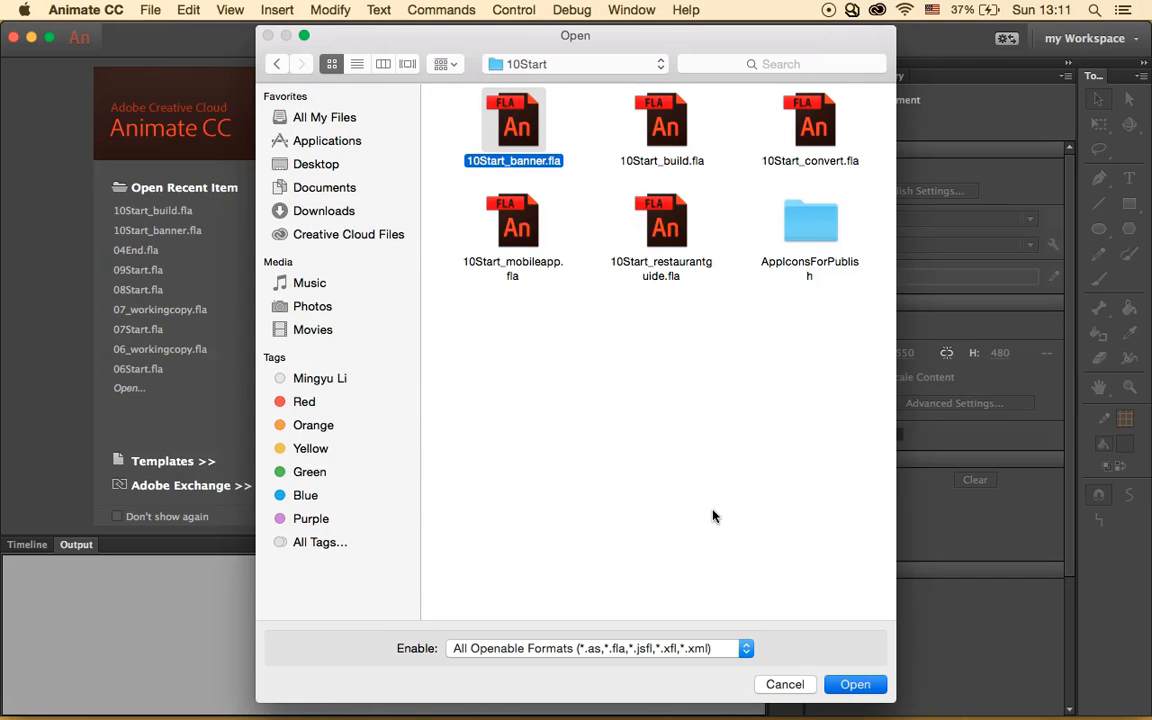
{"action": "left_click", "coordinate": [177, 73]}
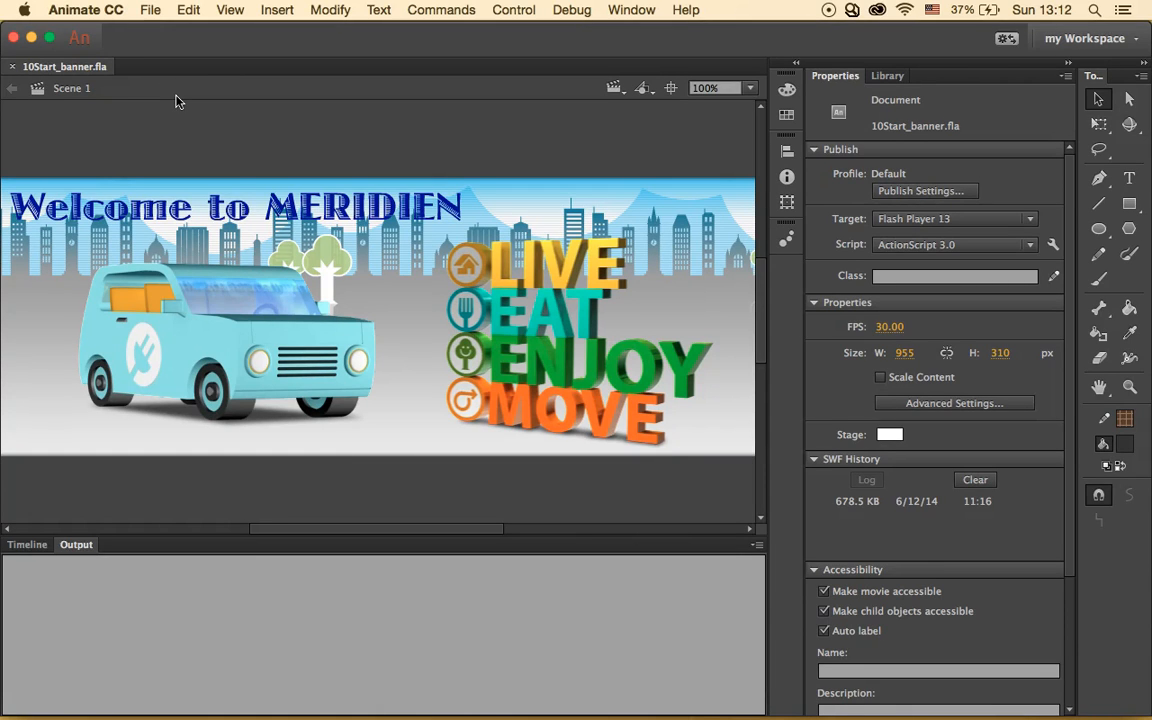
- Open the Publish Settings dialog for 10Start_banner.fla from the File menu
{"action": "left_click", "coordinate": [150, 9]}
{"action": "left_click", "coordinate": [274, 248]}
{"action": "left_click", "coordinate": [290, 302]}
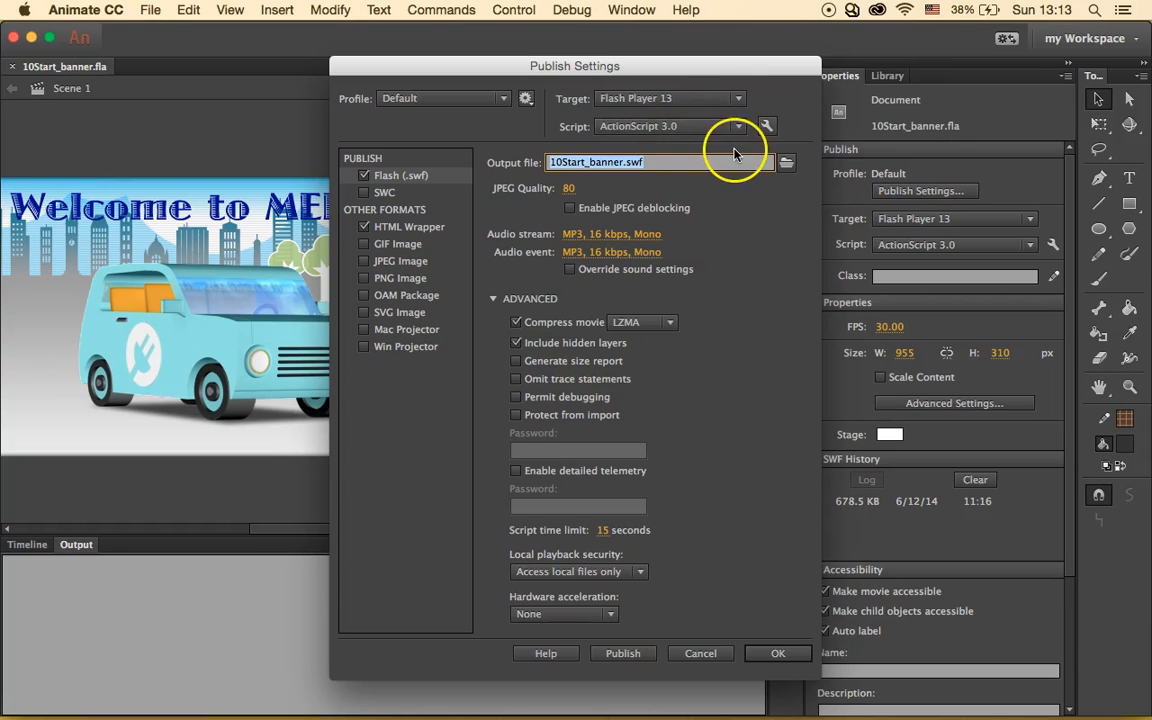
- Keep Flash Player 13 as the target and view the HTML Wrapper options
{"action": "left_click", "coordinate": [733, 98]}
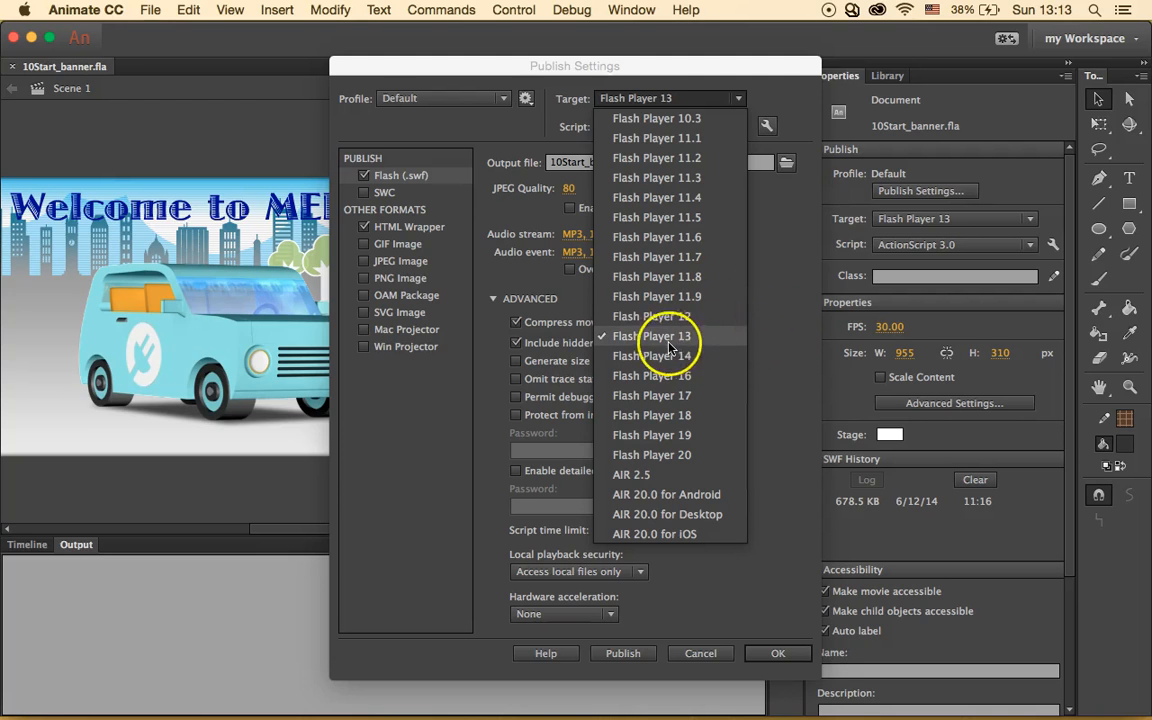
{"action": "left_click", "coordinate": [768, 342]}
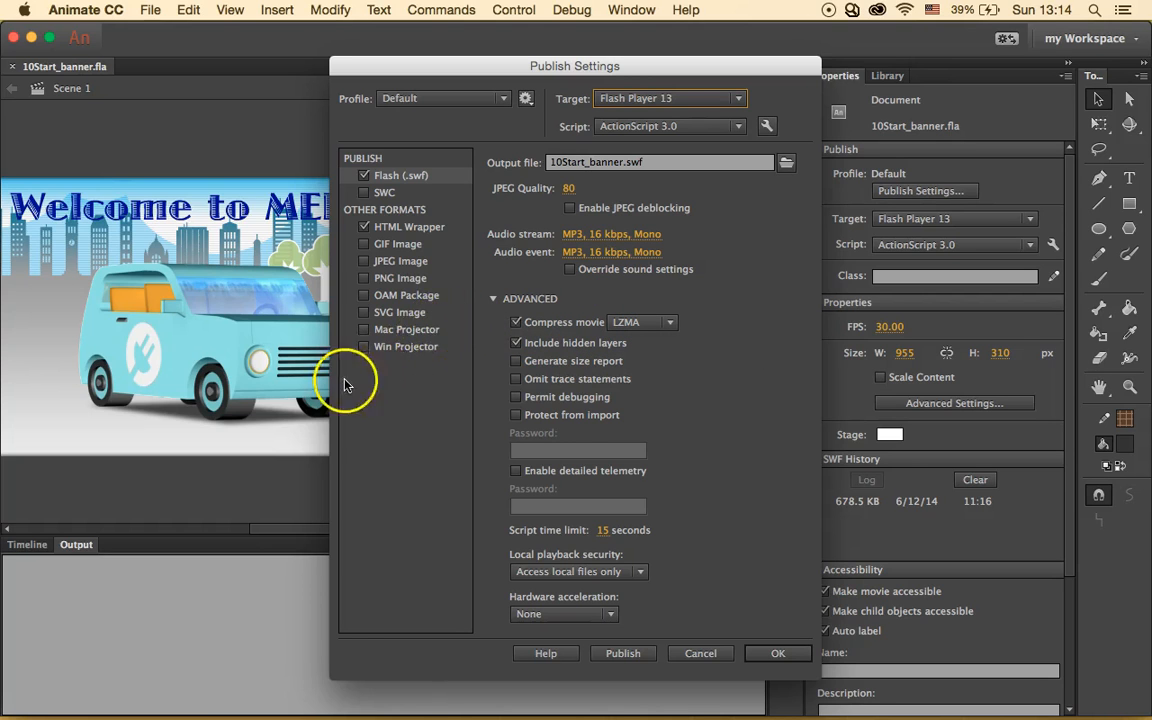
{"action": "left_click", "coordinate": [424, 230]}
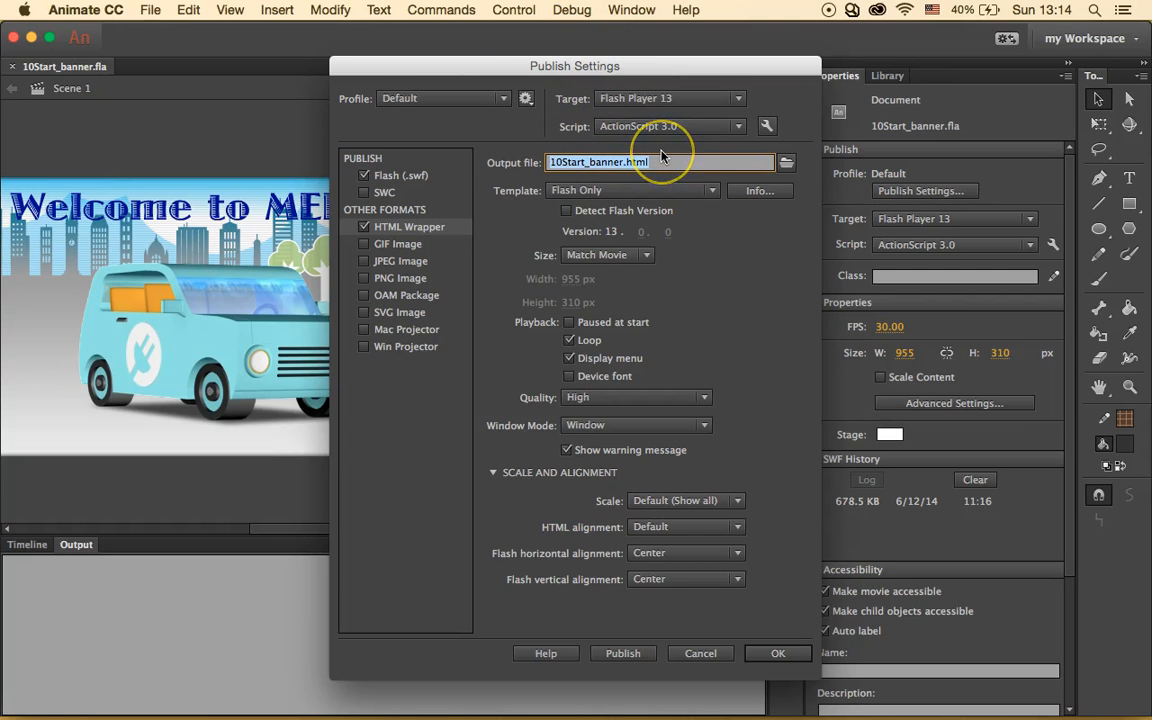
- Try Pixels, then 100 Percent, as the HTML wrapper size
{"action": "left_click", "coordinate": [440, 227]}
{"action": "left_click", "coordinate": [641, 257]}
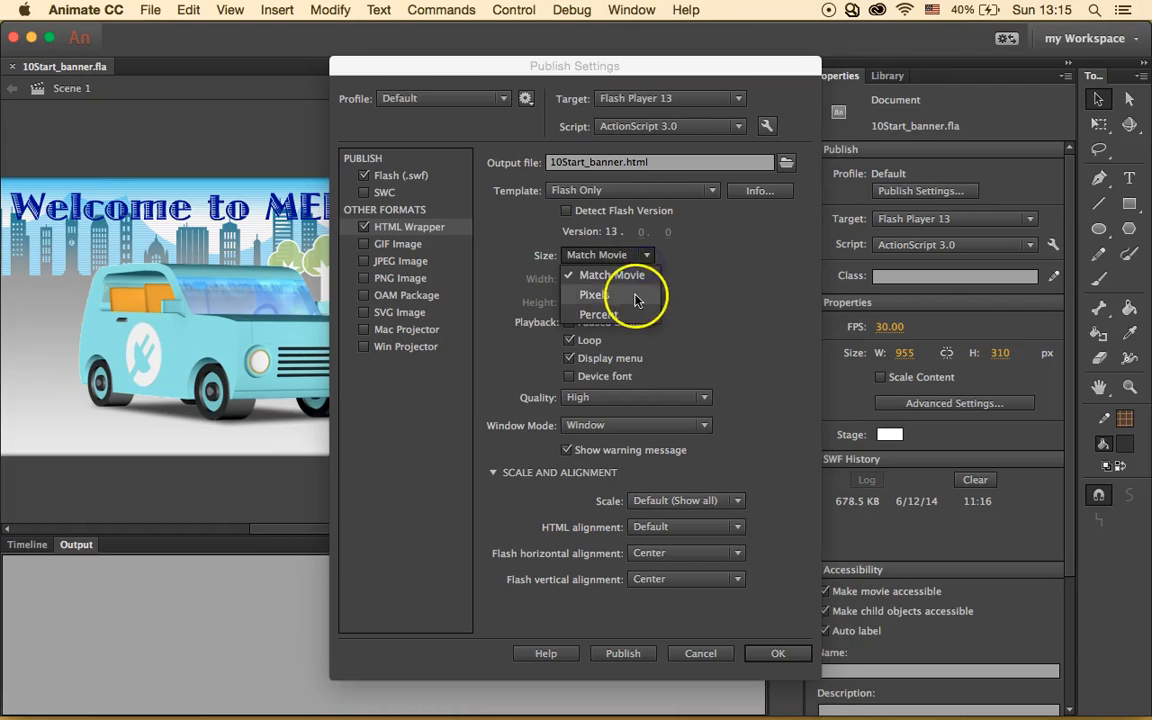
{"action": "left_click", "coordinate": [634, 297]}
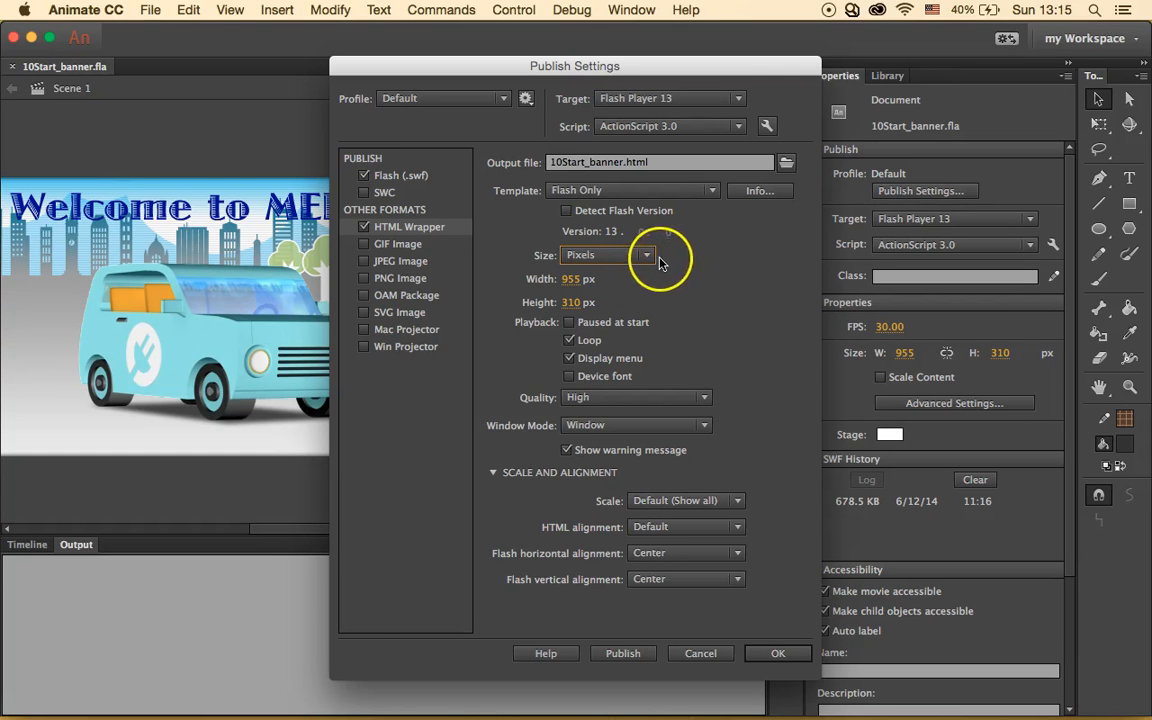
{"action": "left_click", "coordinate": [647, 256]}
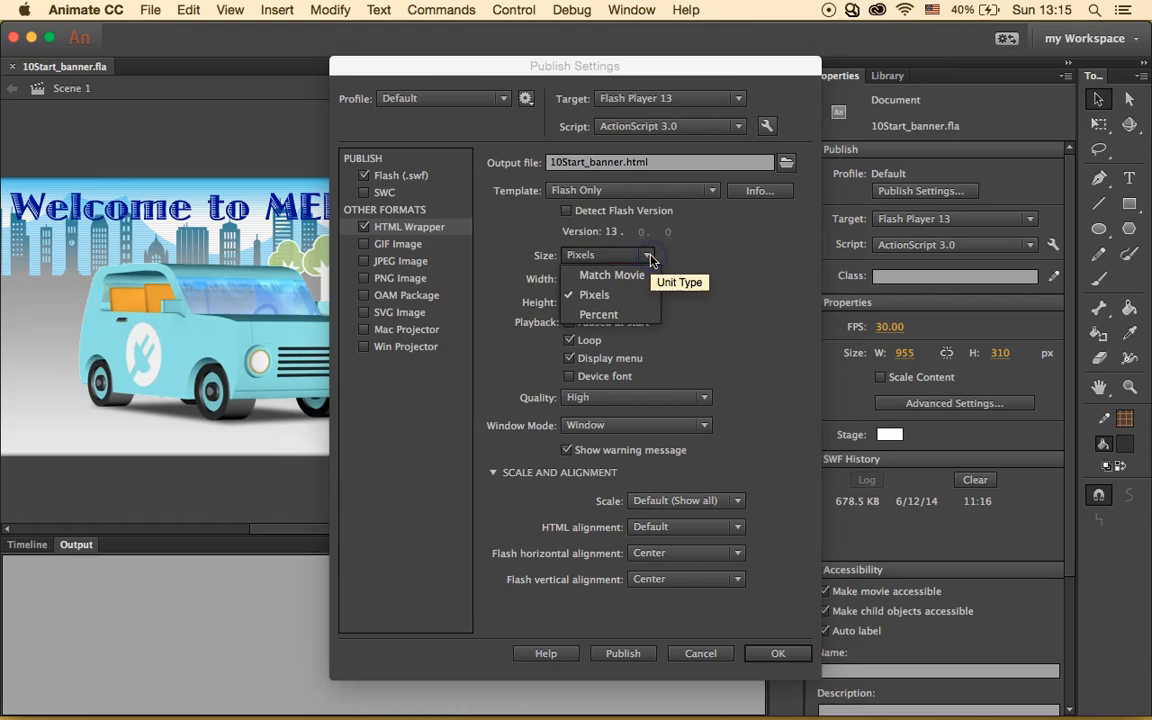
{"action": "left_click", "coordinate": [605, 314]}
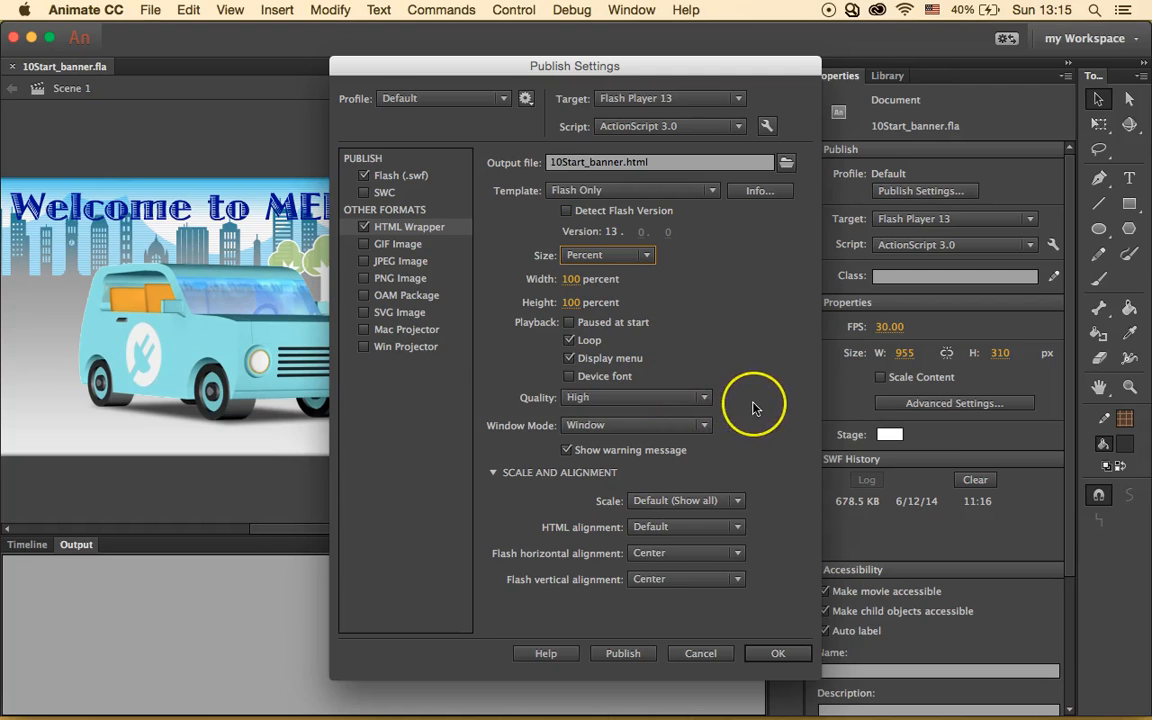
- Keep Show All scale, High quality and Window mode, then cancel Publish Settings
{"action": "left_click", "coordinate": [740, 501]}
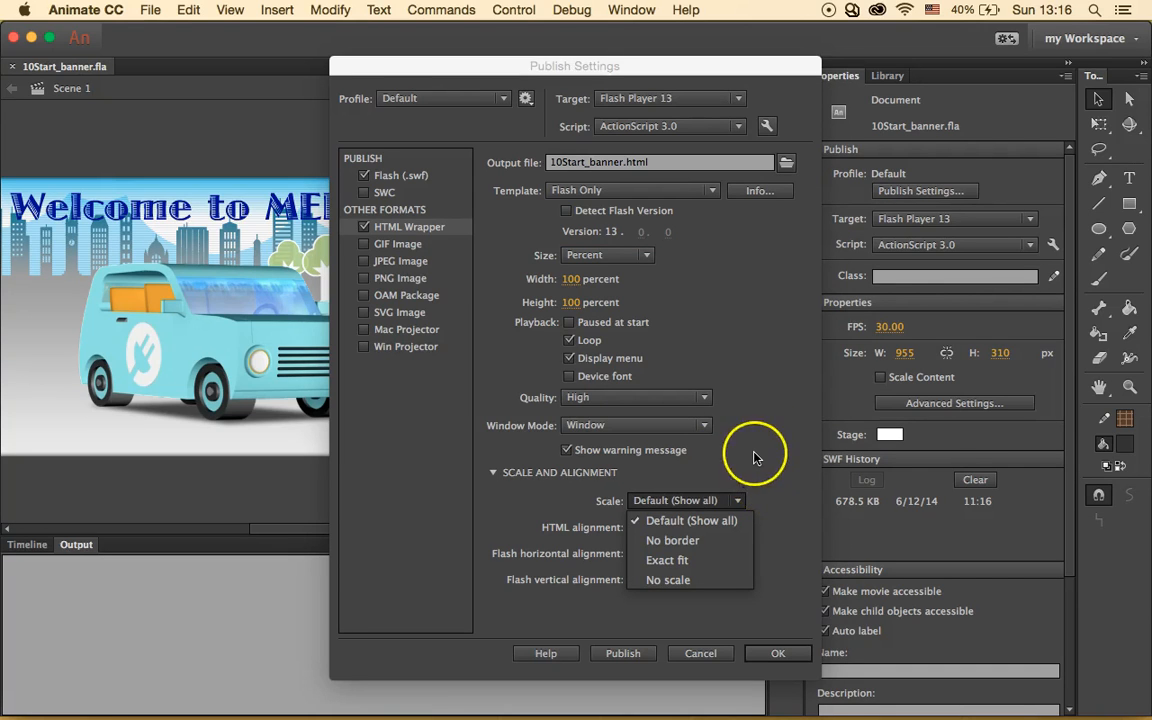
{"action": "left_click", "coordinate": [755, 457]}
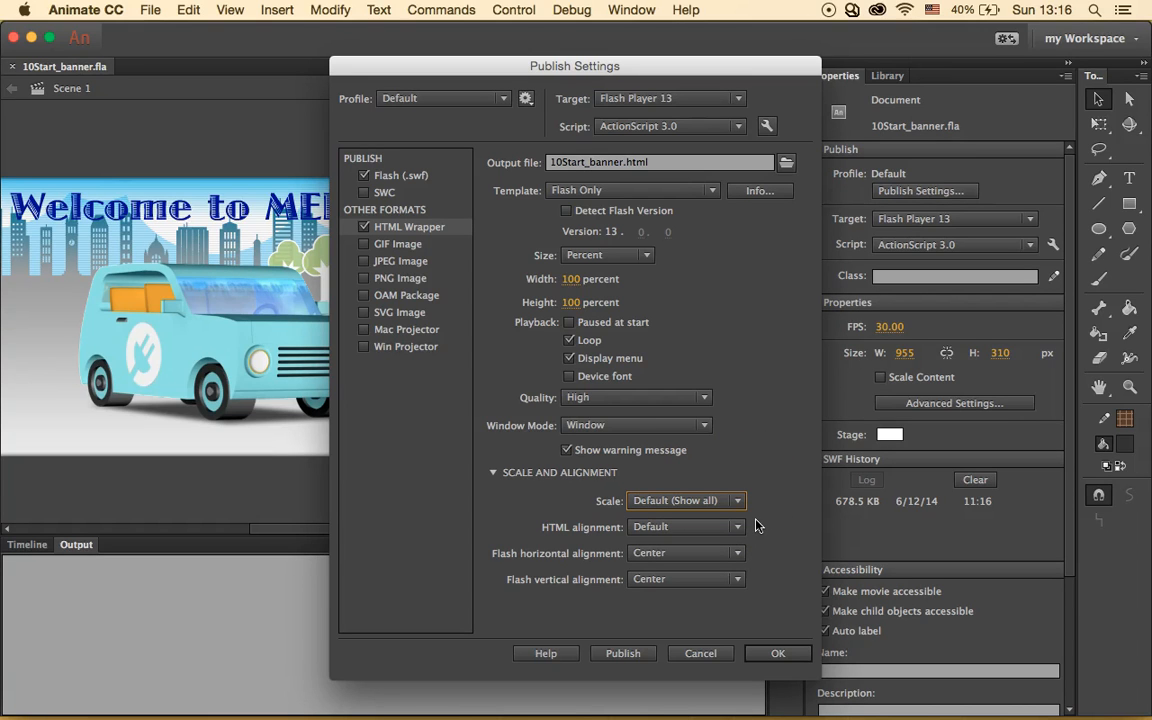
{"action": "left_click", "coordinate": [699, 398]}
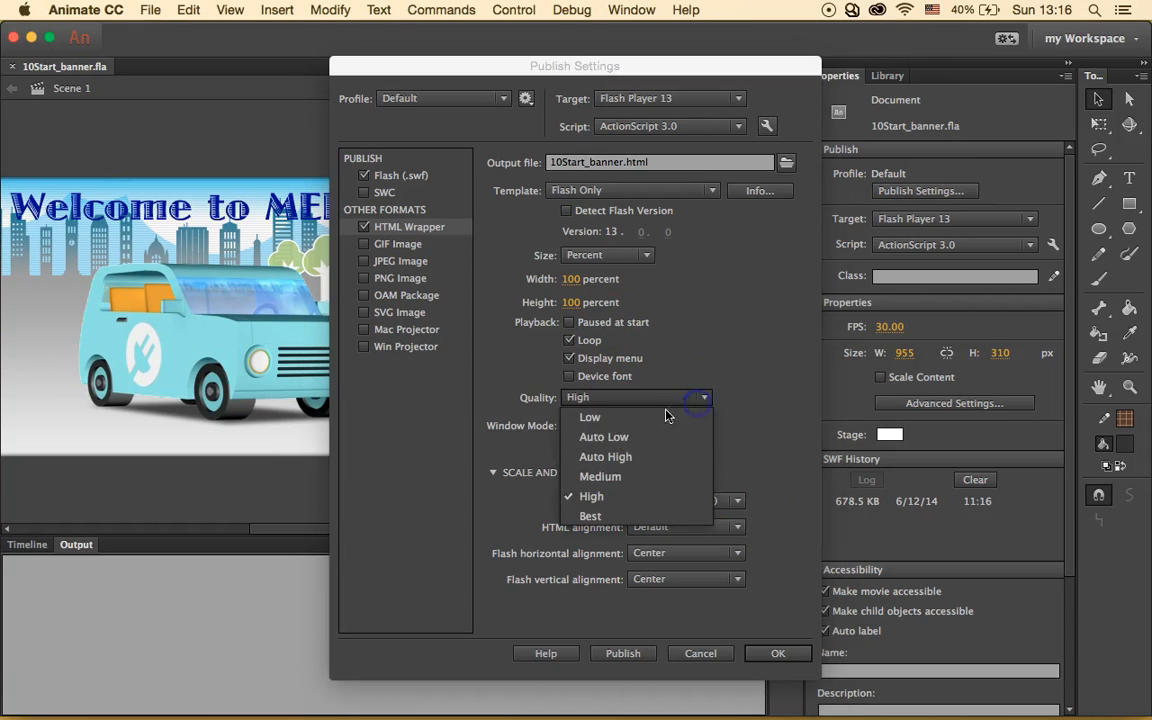
{"action": "left_click", "coordinate": [766, 404]}
{"action": "left_click", "coordinate": [703, 428]}
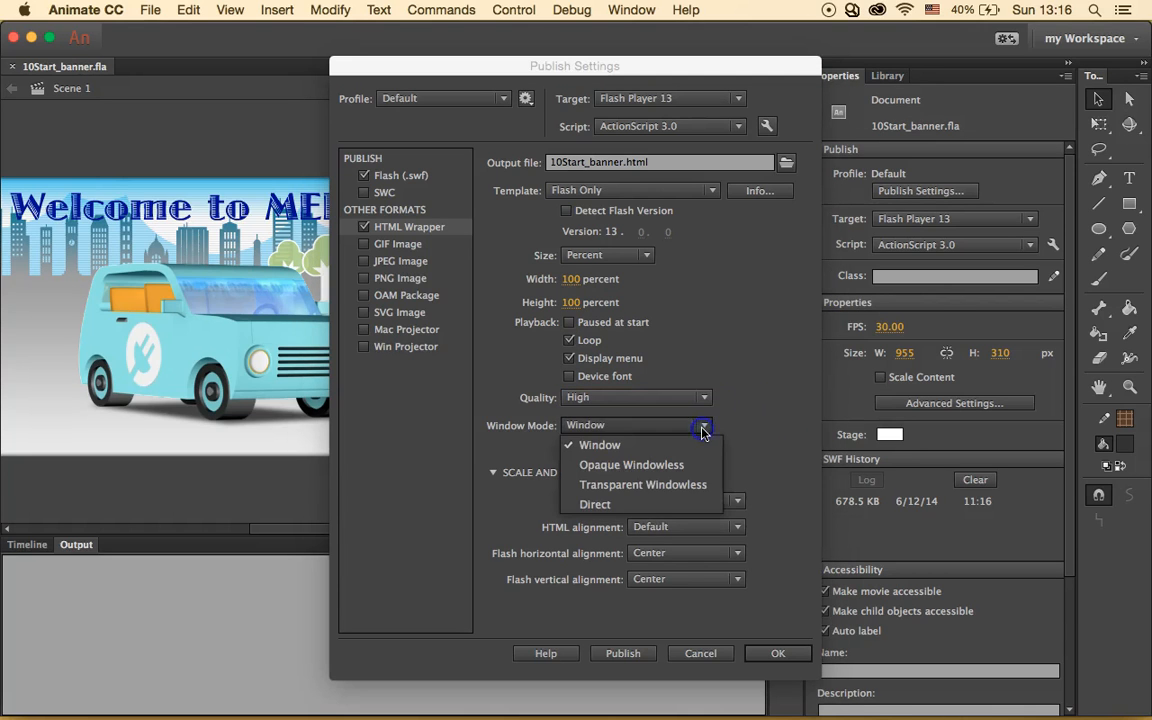
{"action": "left_click", "coordinate": [764, 387]}
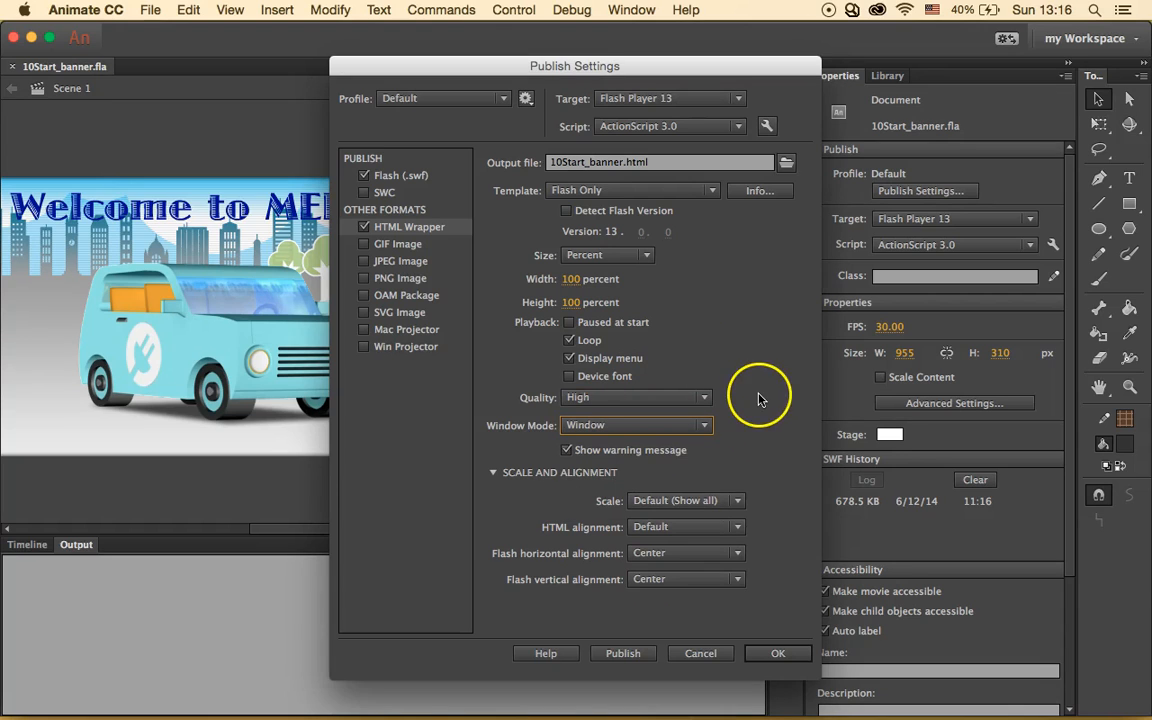
{"action": "left_click", "coordinate": [700, 654]}
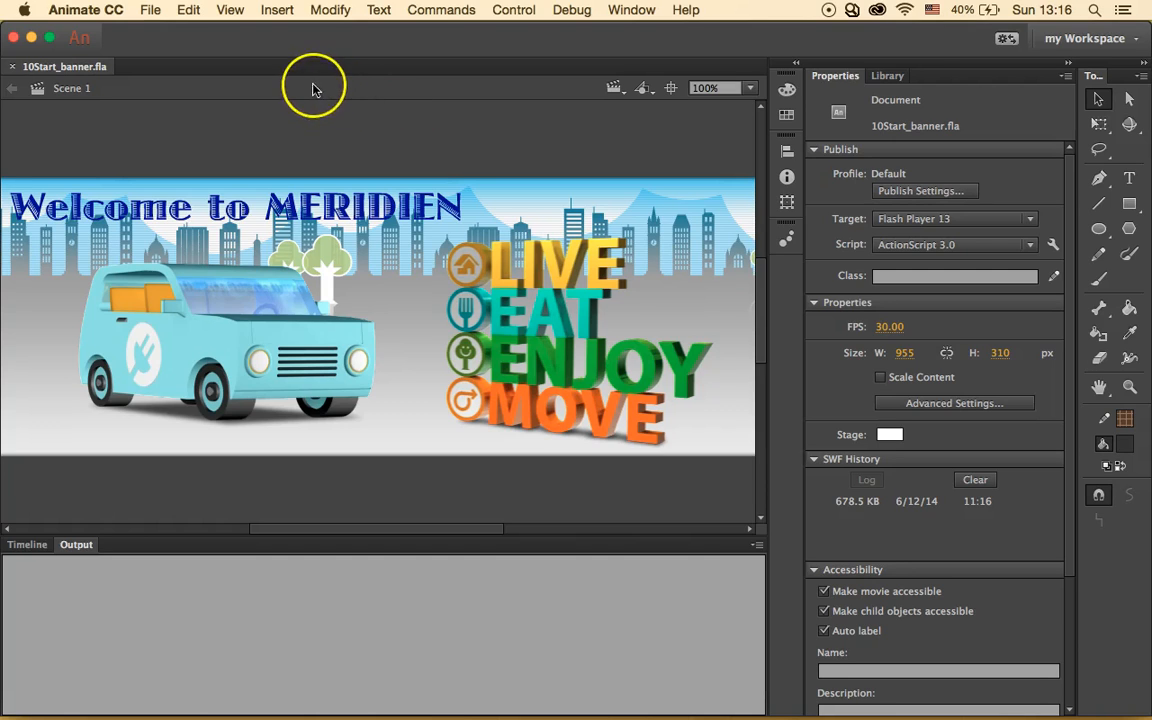
{"action": "left_click", "coordinate": [150, 9]}
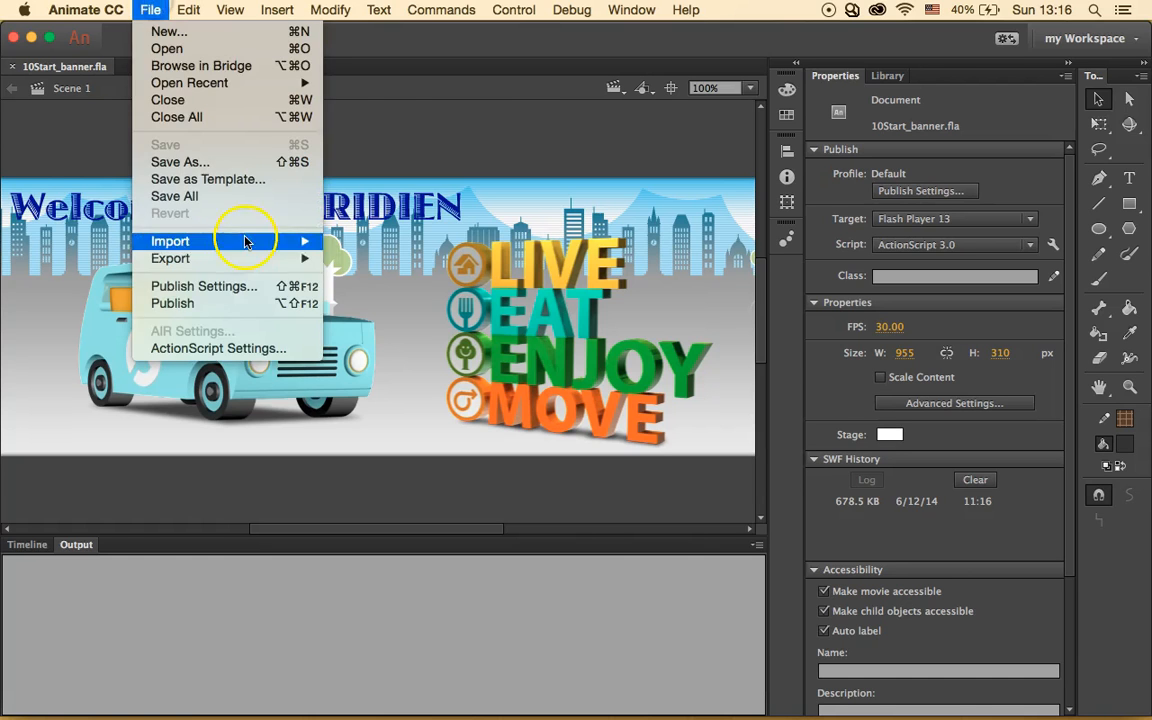
{"action": "left_click", "coordinate": [285, 286]}
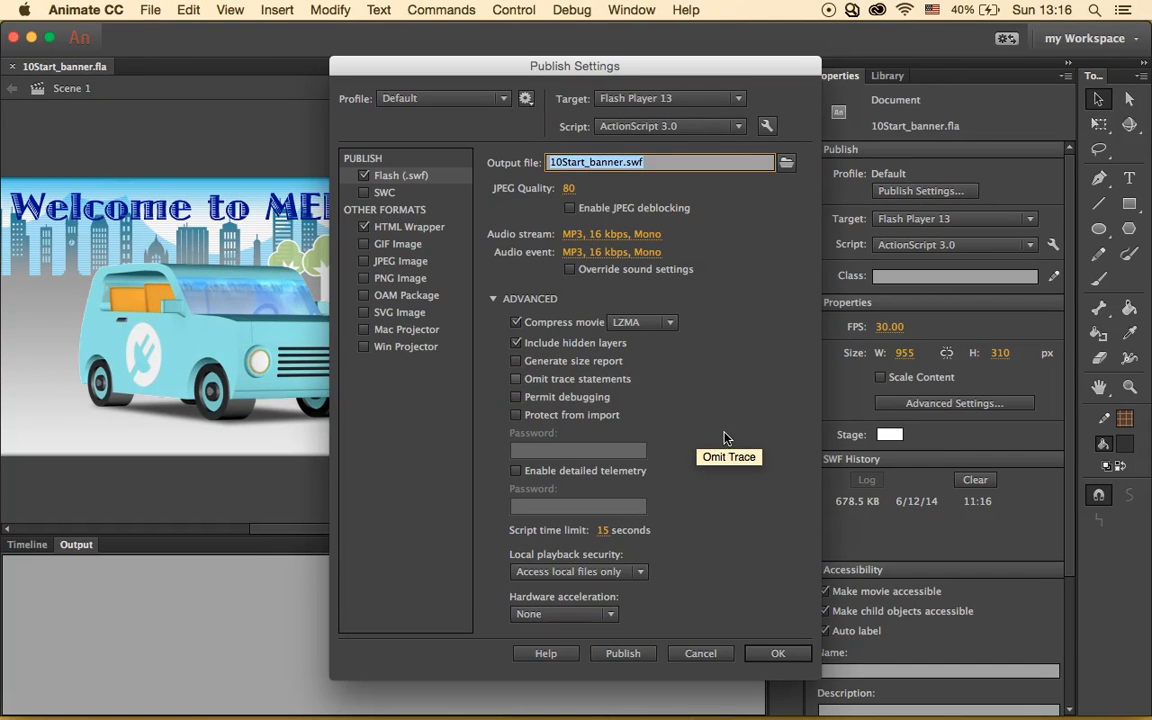
{"action": "left_click", "coordinate": [447, 231]}
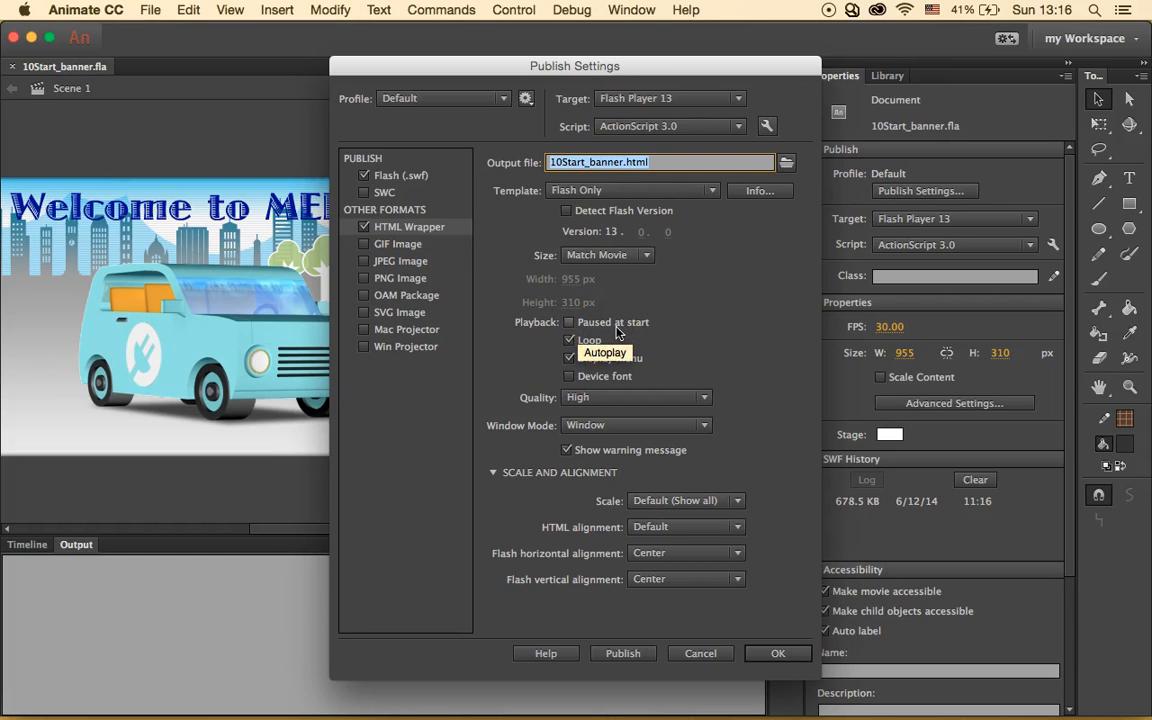
{"action": "left_click", "coordinate": [588, 340]}
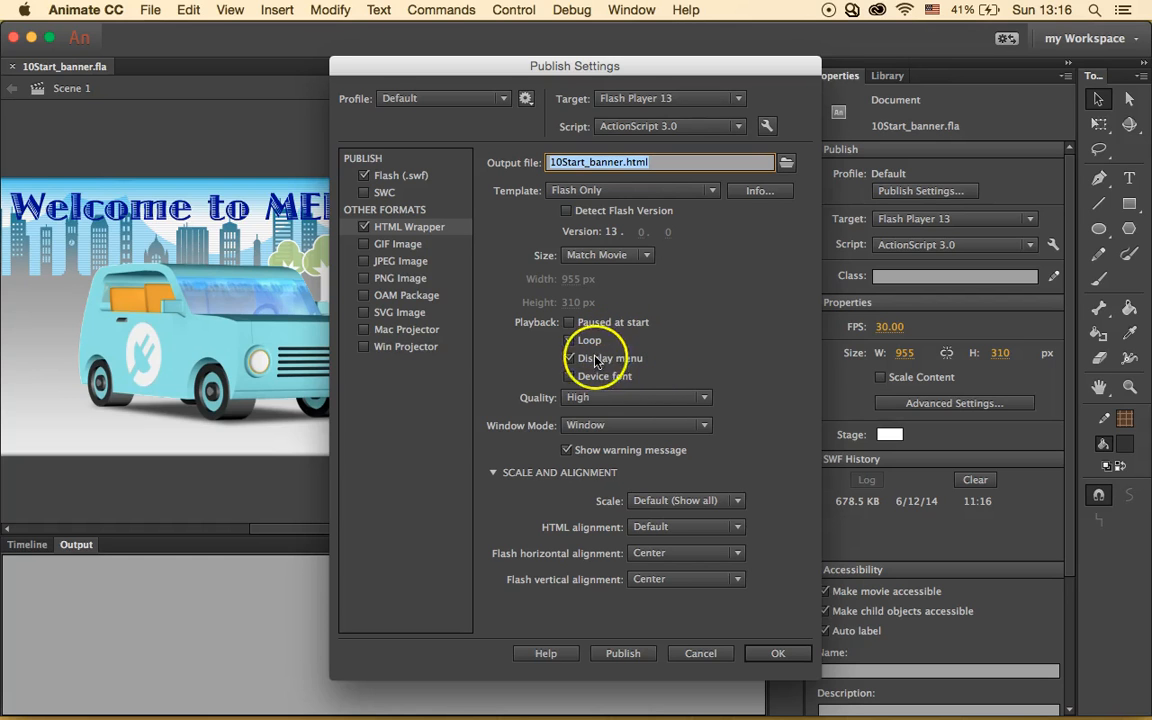
{"action": "left_click", "coordinate": [576, 359]}
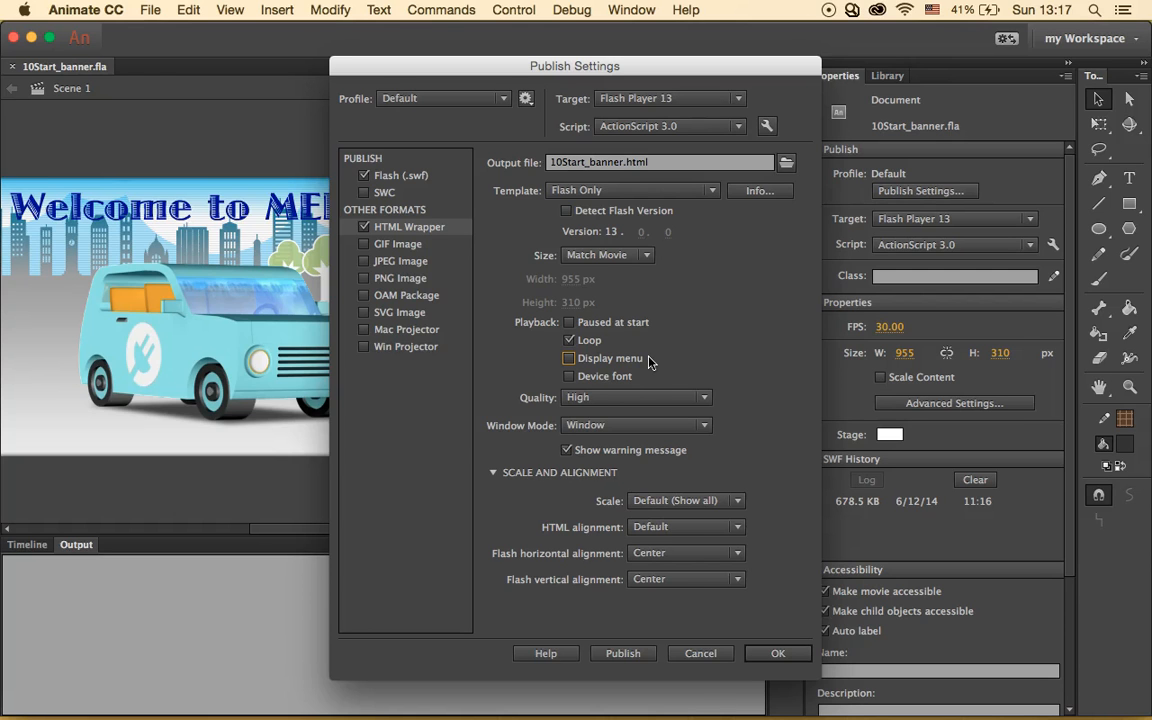
{"action": "left_click", "coordinate": [704, 654]}
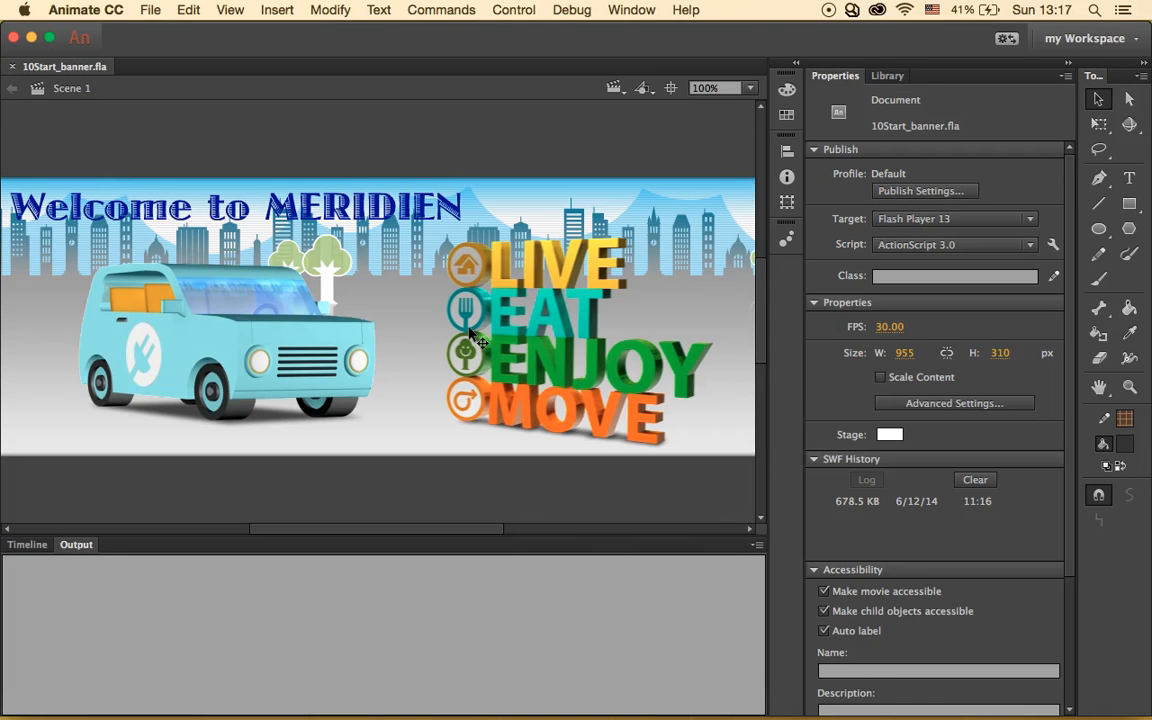
- Open 10Start_build.fla and accept the default replacement for the missing HoboStd font
{"action": "left_click", "coordinate": [150, 10]}
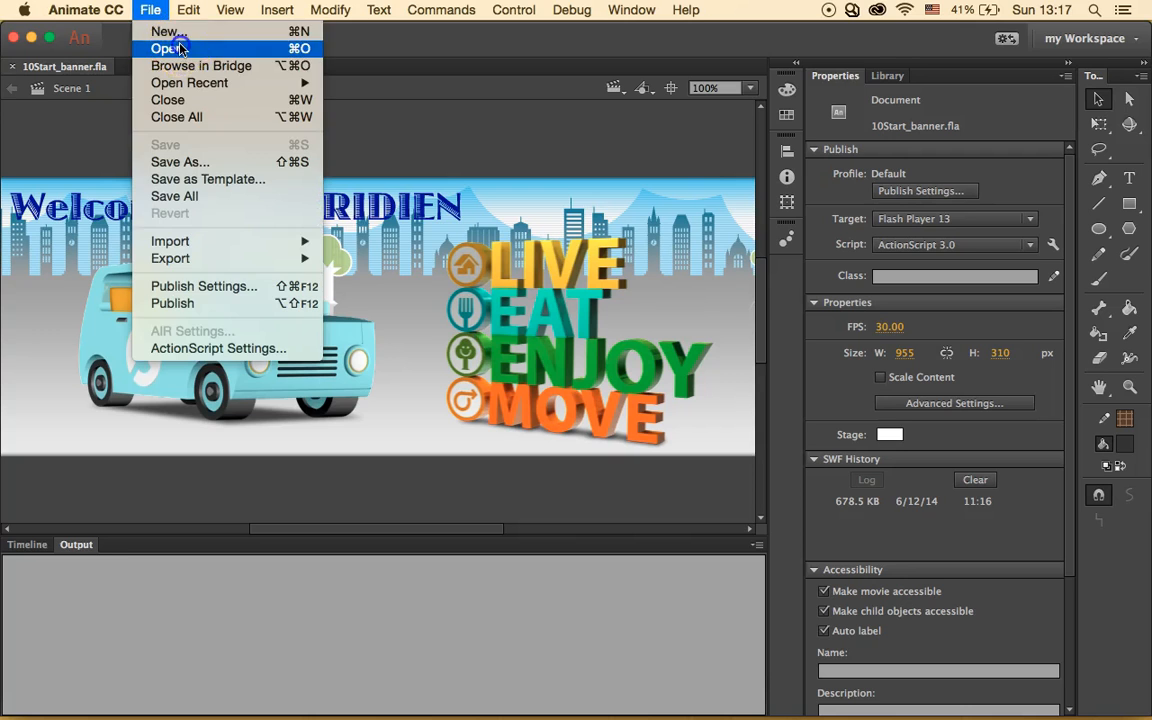
{"action": "left_click", "coordinate": [181, 48]}
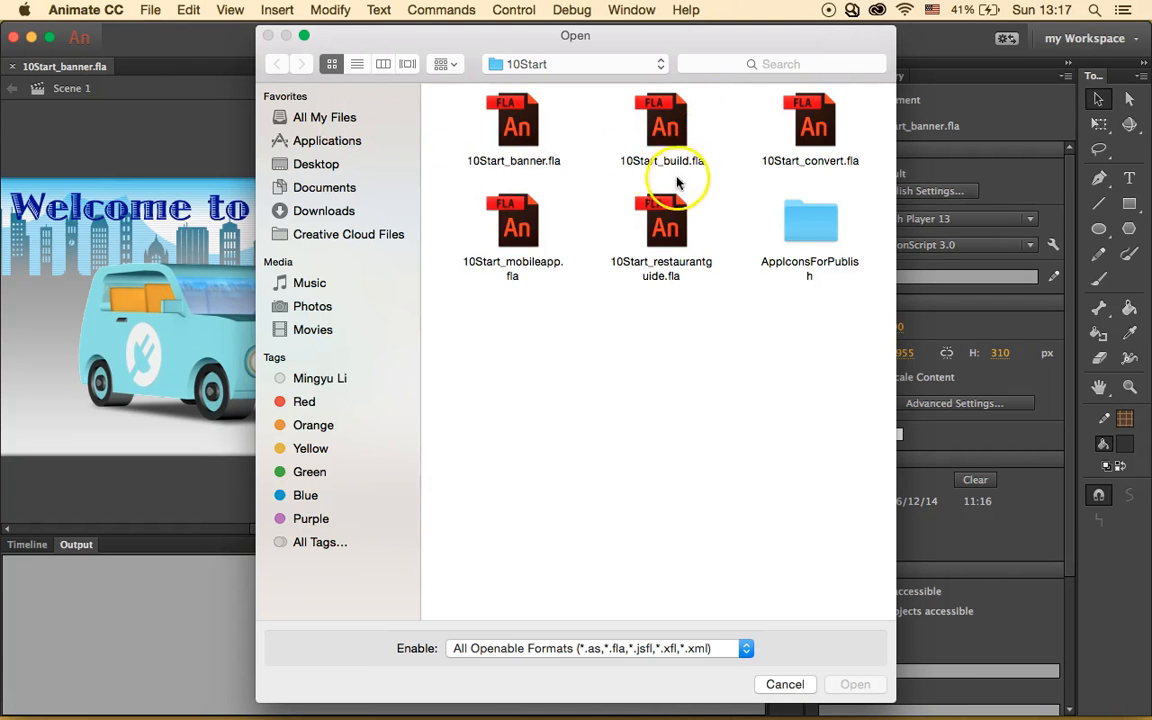
{"action": "left_click", "coordinate": [677, 124]}
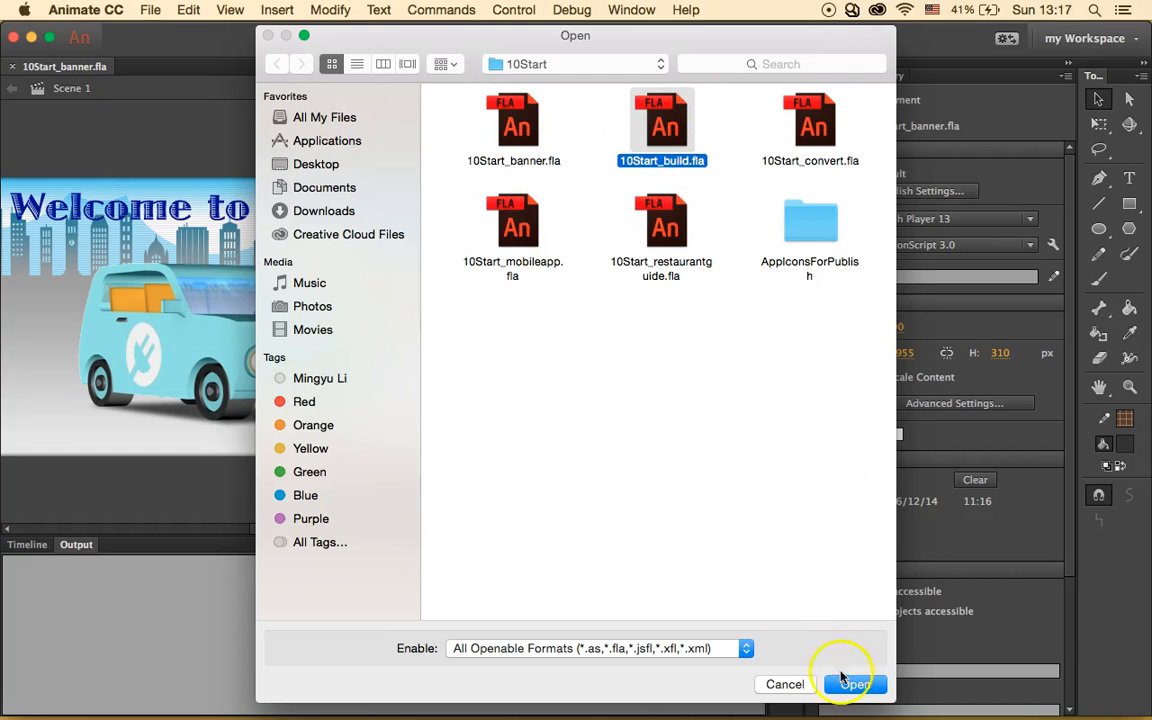
{"action": "left_click", "coordinate": [848, 686]}
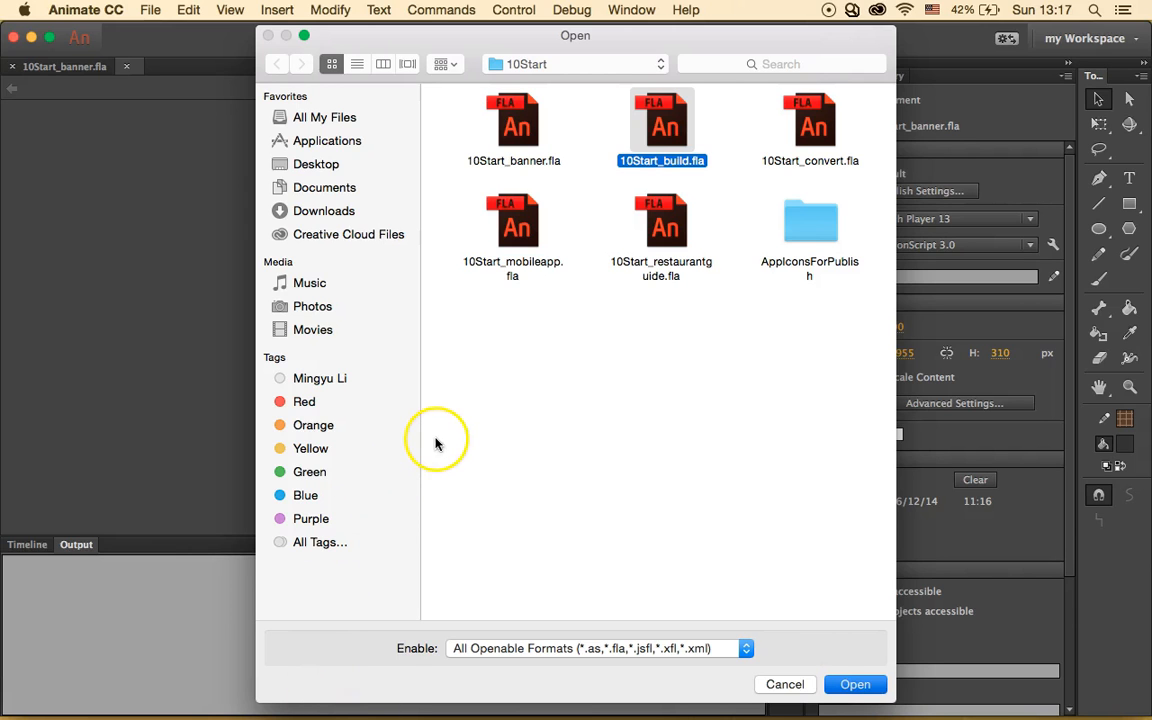
{"action": "left_click", "coordinate": [845, 684]}
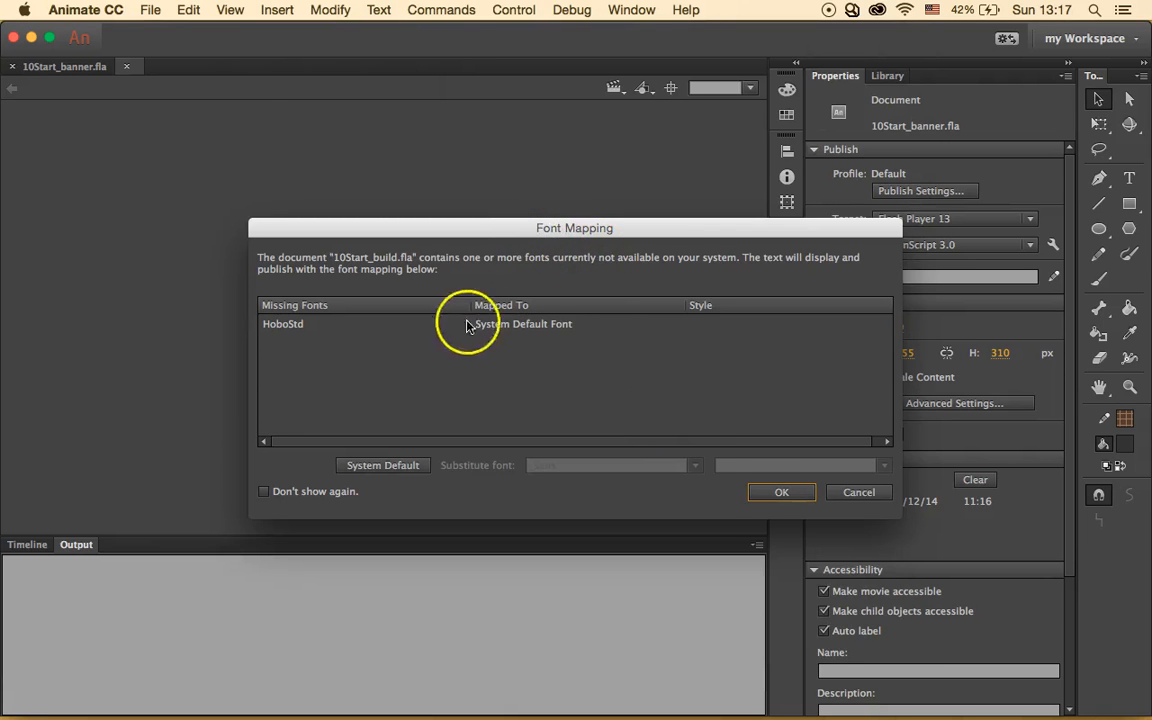
{"action": "left_click", "coordinate": [750, 490]}
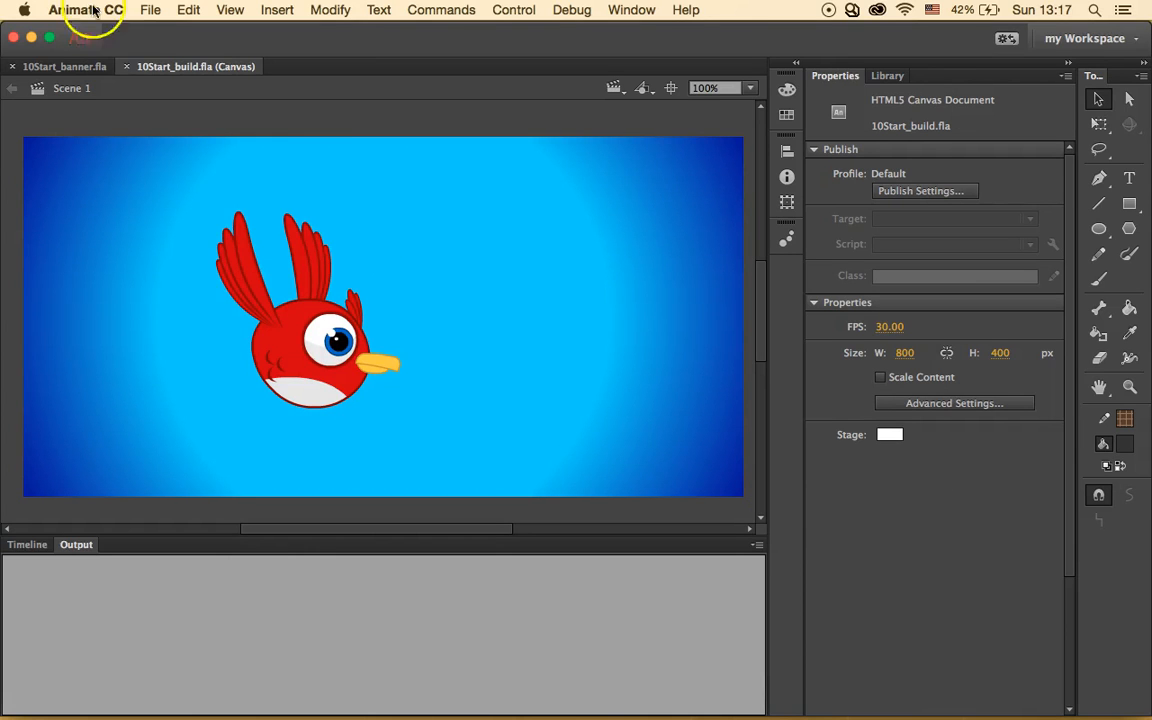
- Save the bird document as 10_workingcopy_build.fla in the 10Start folder
{"action": "left_click", "coordinate": [149, 10]}
{"action": "left_click", "coordinate": [239, 162]}
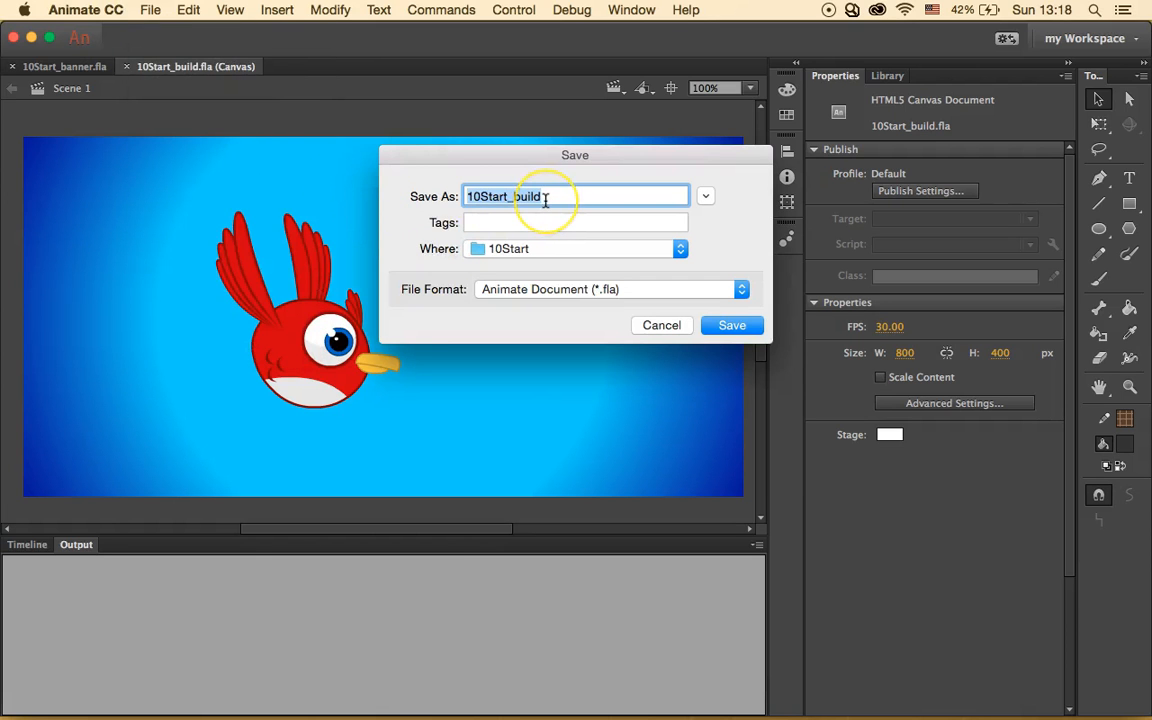
{"action": "left_click", "coordinate": [549, 197]}
{"action": "key", "text": "BackSpace"}
{"action": "key", "text": "BackSpace"}
{"action": "key", "text": "BackSpace"}
{"action": "key", "text": "BackSpace"}
{"action": "key", "text": "BackSpace"}
{"action": "key", "text": "BackSpace"}
{"action": "key", "text": "BackSpace"}
{"action": "key", "text": "BackSpace"}
{"action": "key", "text": "BackSpace"}
{"action": "key", "text": "BackSpace"}
{"action": "key", "text": "BackSpace"}
{"action": "type", "text": "_workingco"}
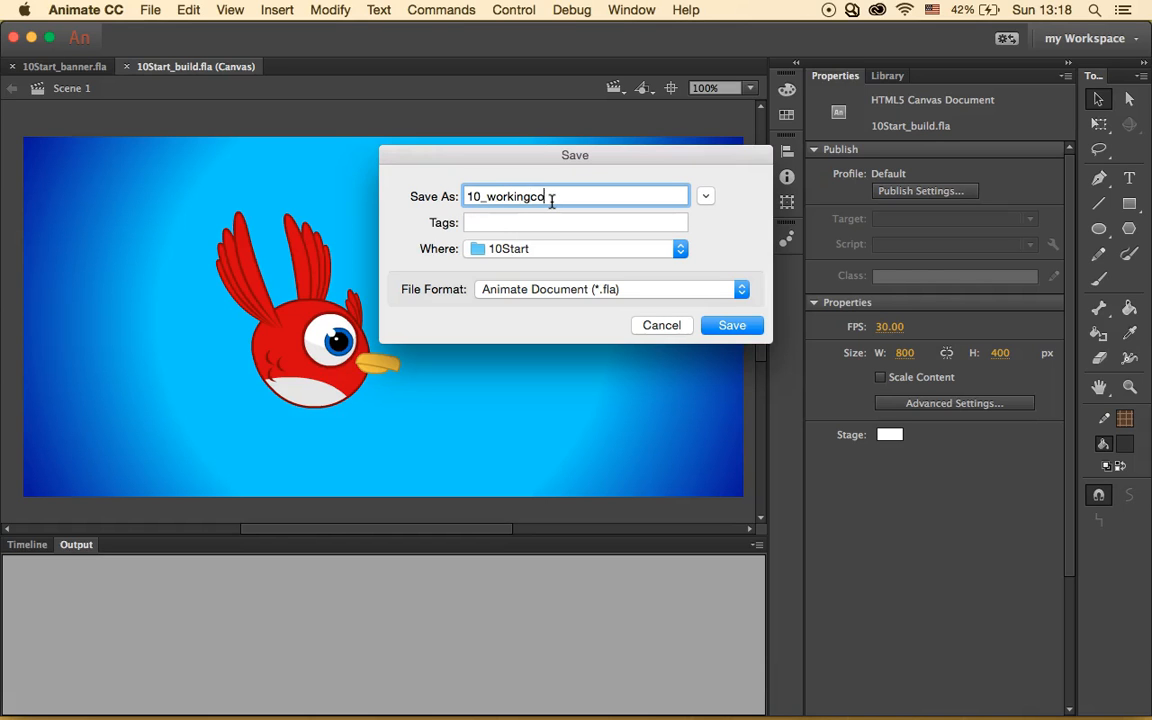
{"action": "type", "text": "py_build"}
{"action": "left_click", "coordinate": [732, 325]}
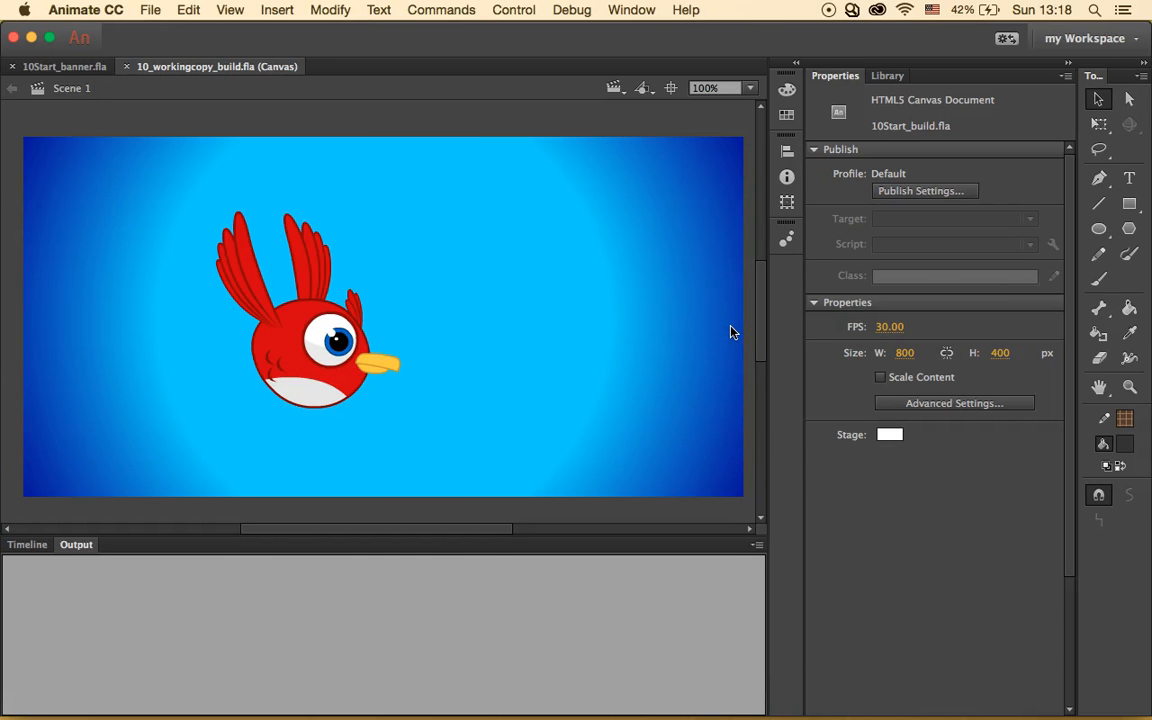
- Add a layer named landscape and drag it between the bird and sky layers
{"action": "left_click", "coordinate": [30, 548]}
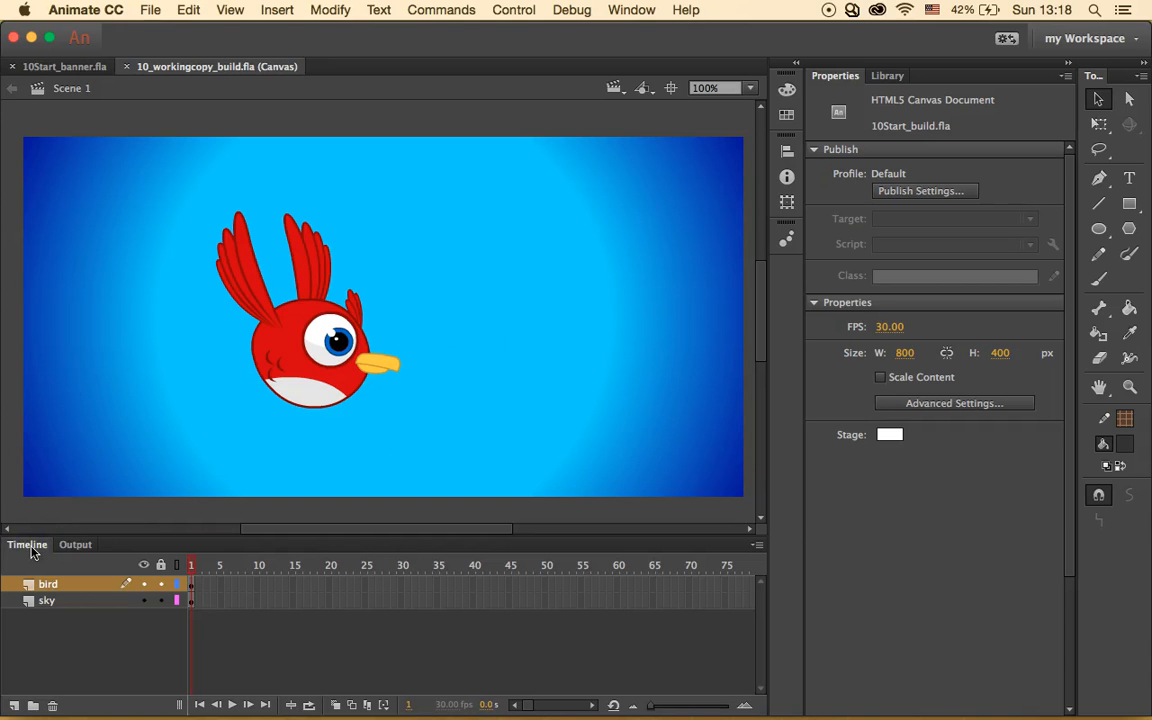
{"action": "left_click", "coordinate": [14, 705]}
{"action": "double_click", "coordinate": [52, 585]}
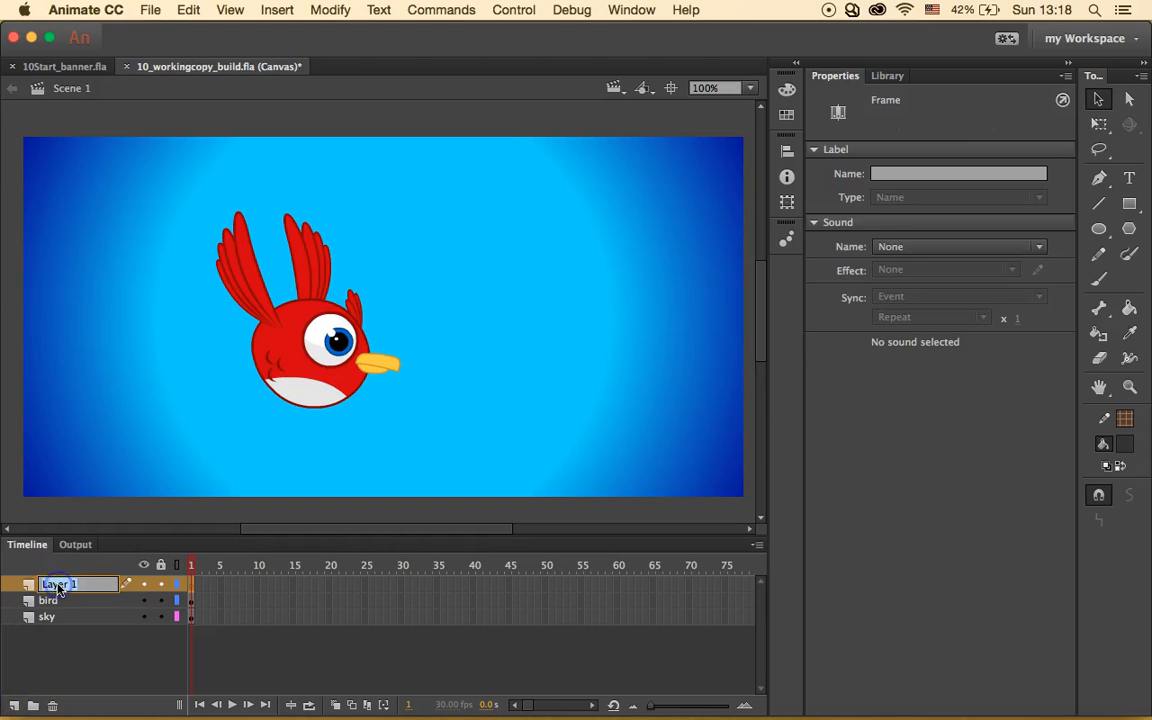
{"action": "key", "text": "BackSpace"}
{"action": "type", "text": "landscape"}
{"action": "key", "text": "Return"}
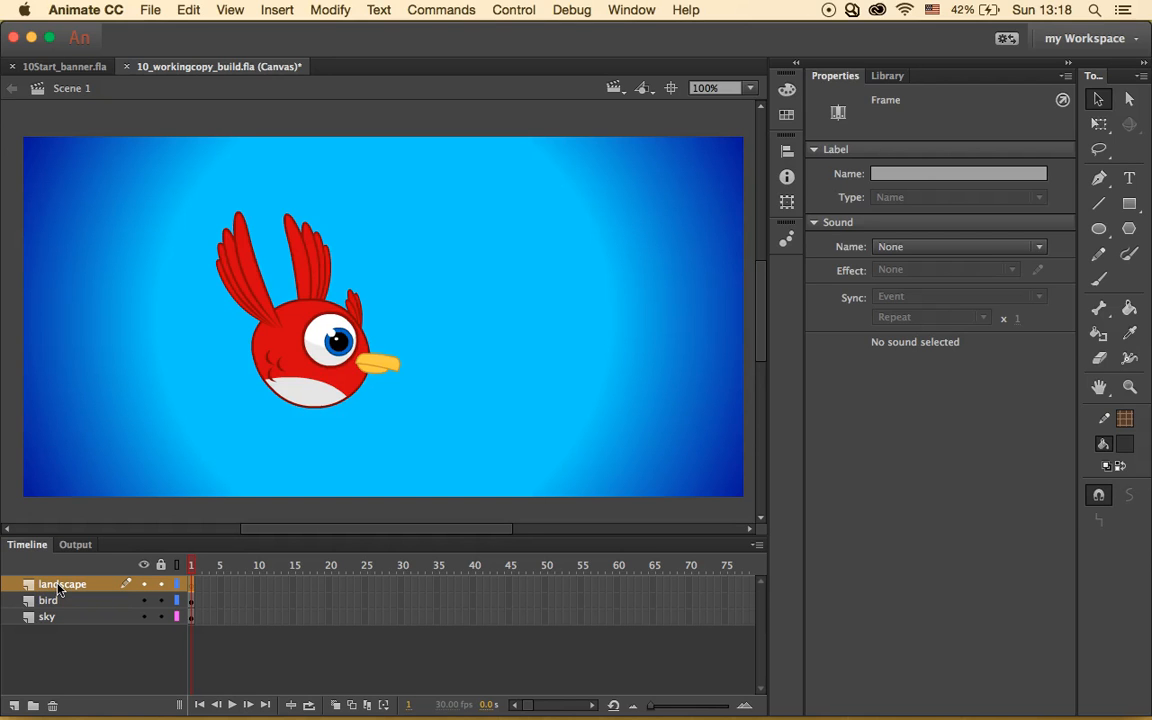
{"action": "left_click", "coordinate": [12, 586]}
{"action": "left_click_drag", "start_coordinate": [70, 586], "coordinate": [72, 610]}
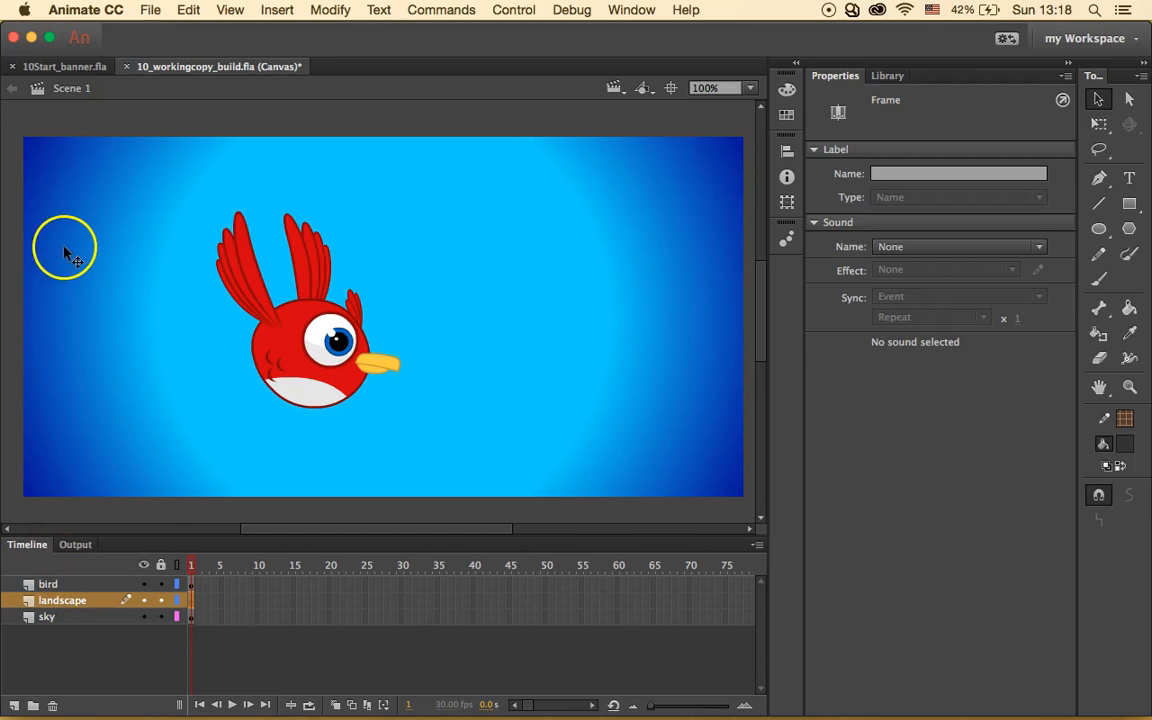
- Create a Movie Clip symbol named scrolling landscape and start editing it
{"action": "left_click", "coordinate": [277, 10]}
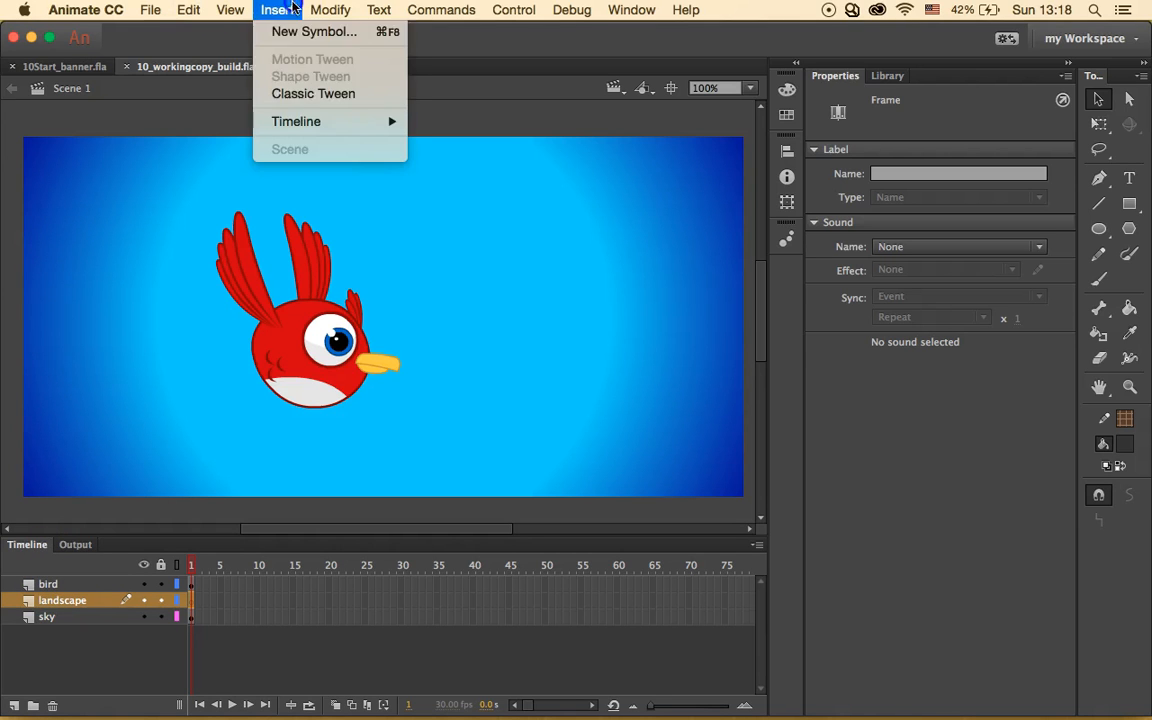
{"action": "left_click", "coordinate": [372, 32]}
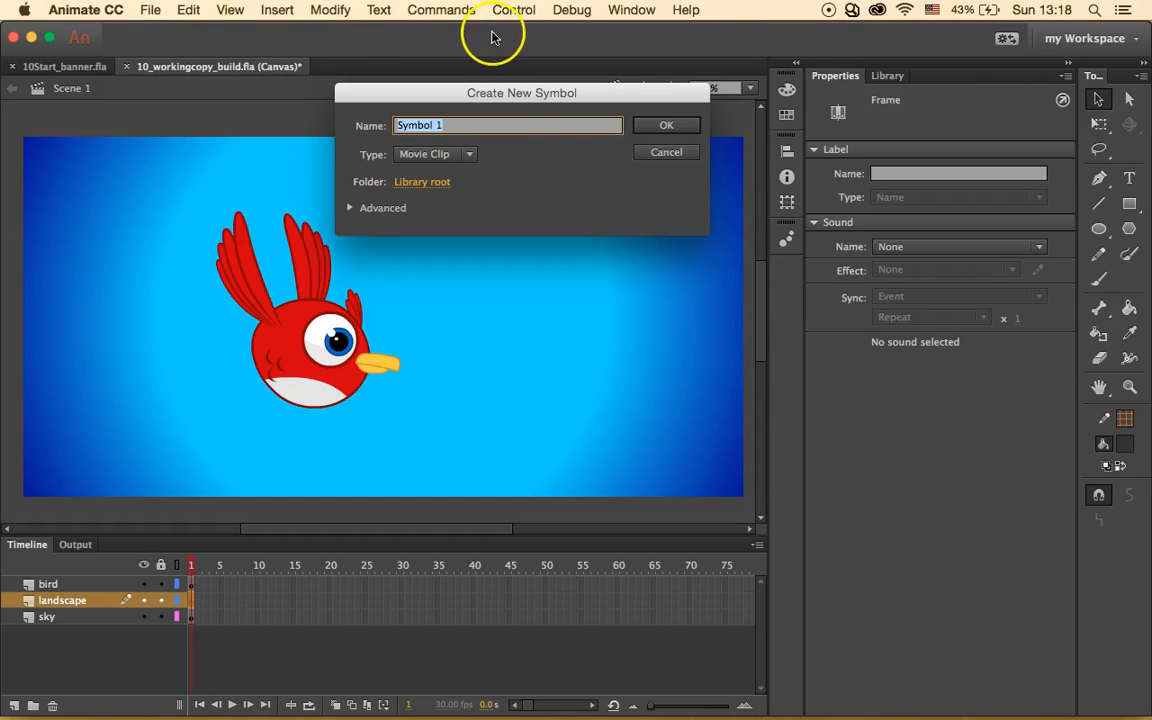
{"action": "type", "text": "scro"}
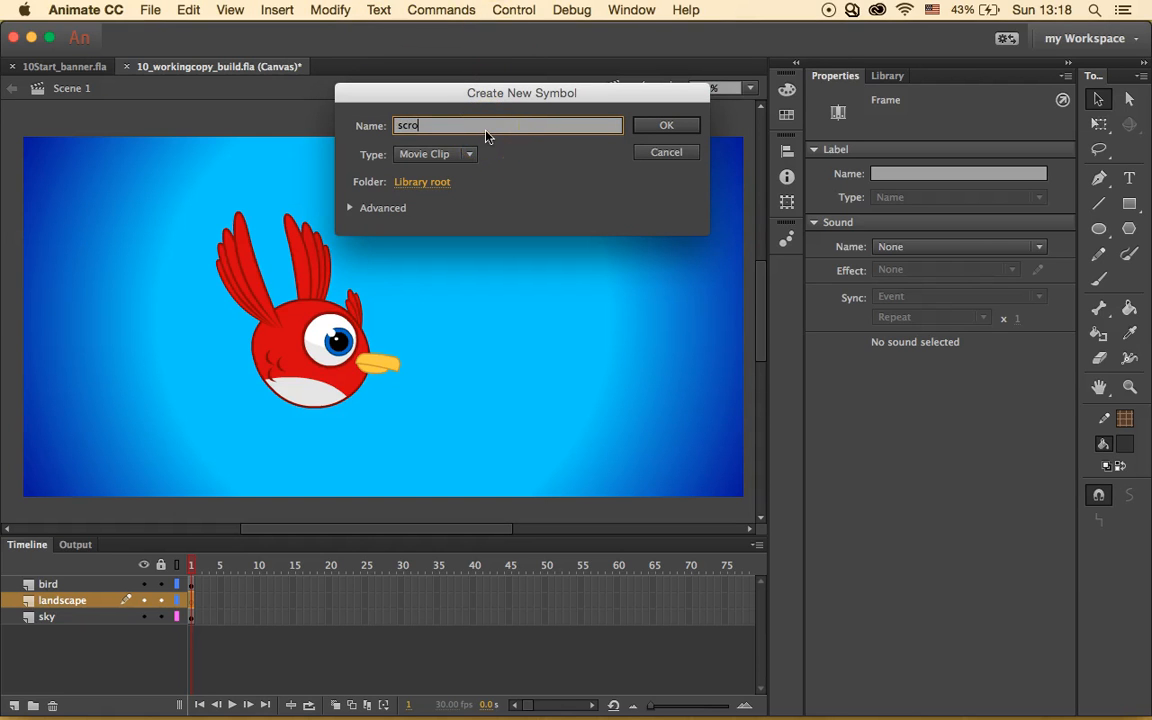
{"action": "type", "text": "lling landscape"}
{"action": "left_click", "coordinate": [677, 126]}
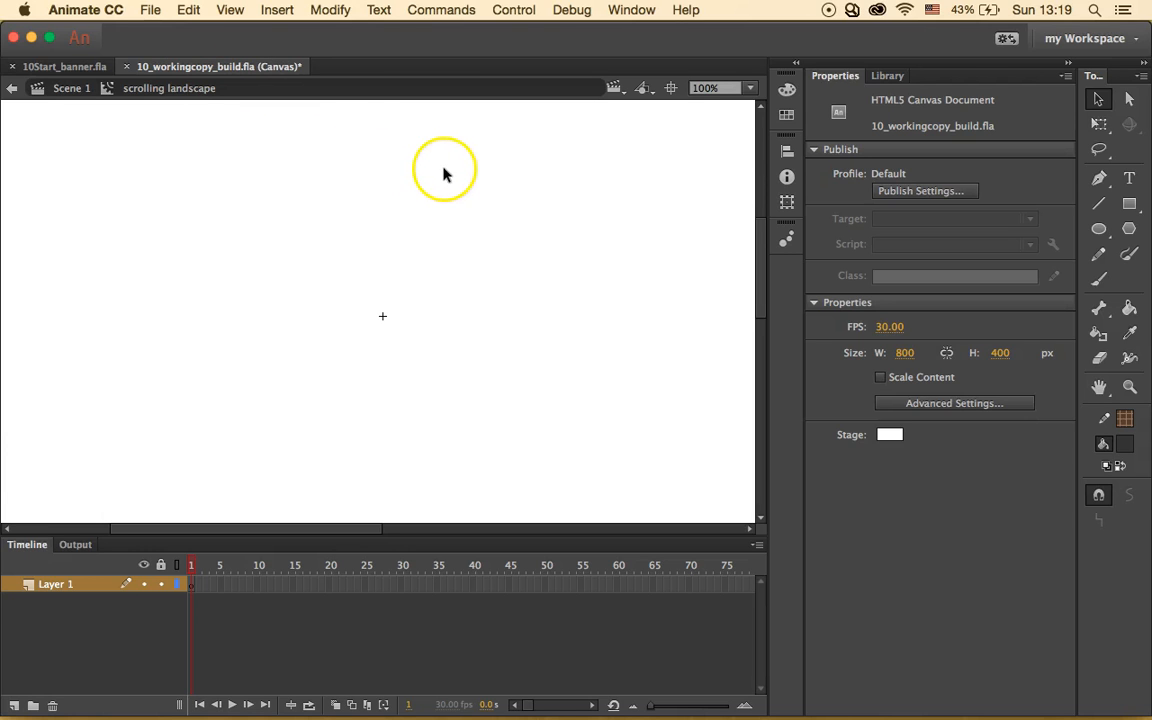
- Drag the mountains graphic from the Library onto the symbol's stage
{"action": "left_click", "coordinate": [900, 80]}
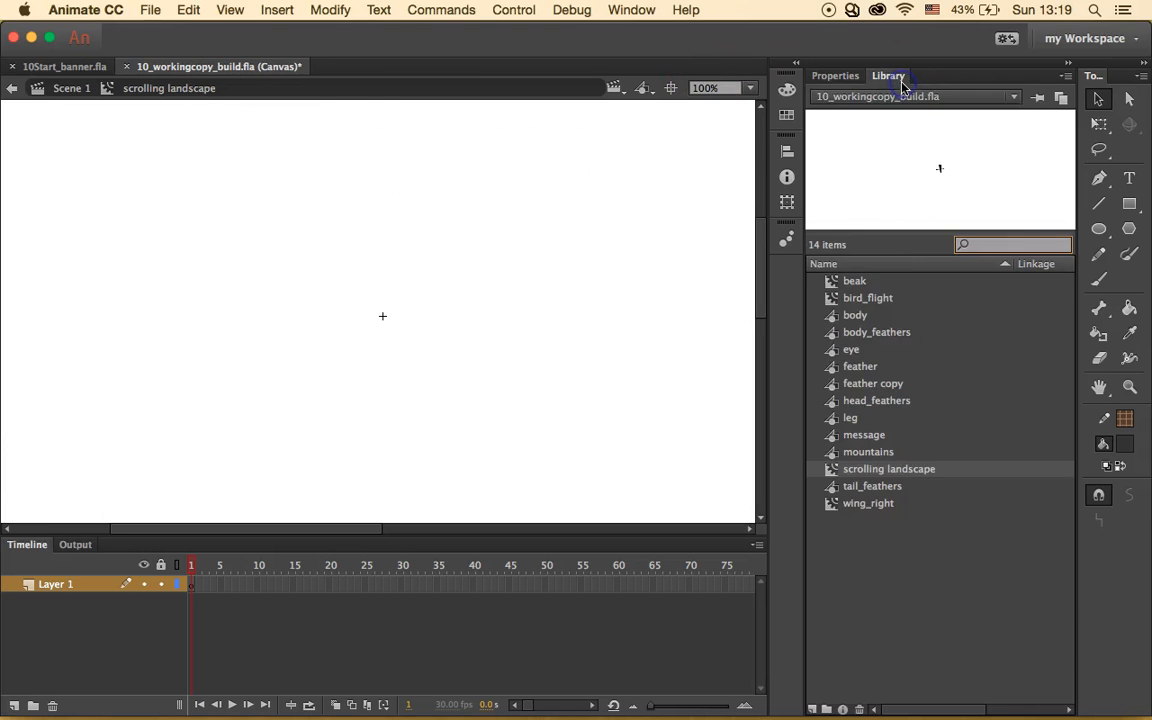
{"action": "left_click", "coordinate": [870, 454]}
{"action": "left_click_drag", "start_coordinate": [870, 454], "coordinate": [575, 350]}
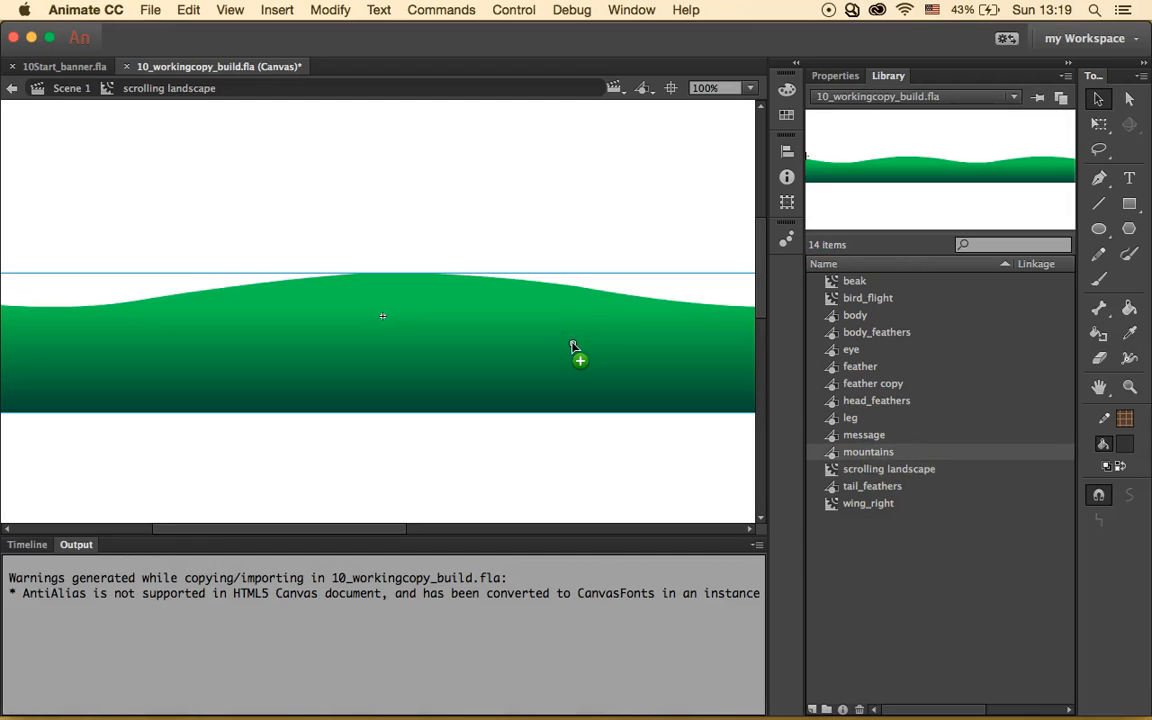
- Position the mountains instance at X 0 and Y -155.55
{"action": "left_click", "coordinate": [835, 75]}
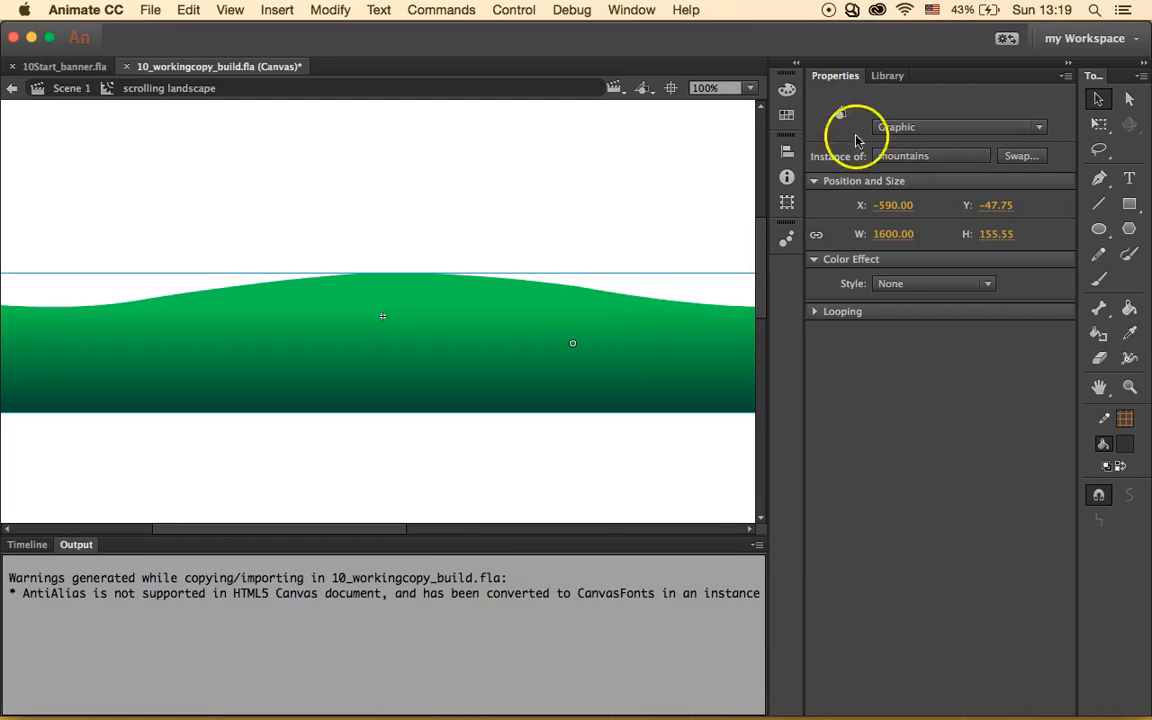
{"action": "left_click", "coordinate": [893, 205]}
{"action": "type", "text": "0"}
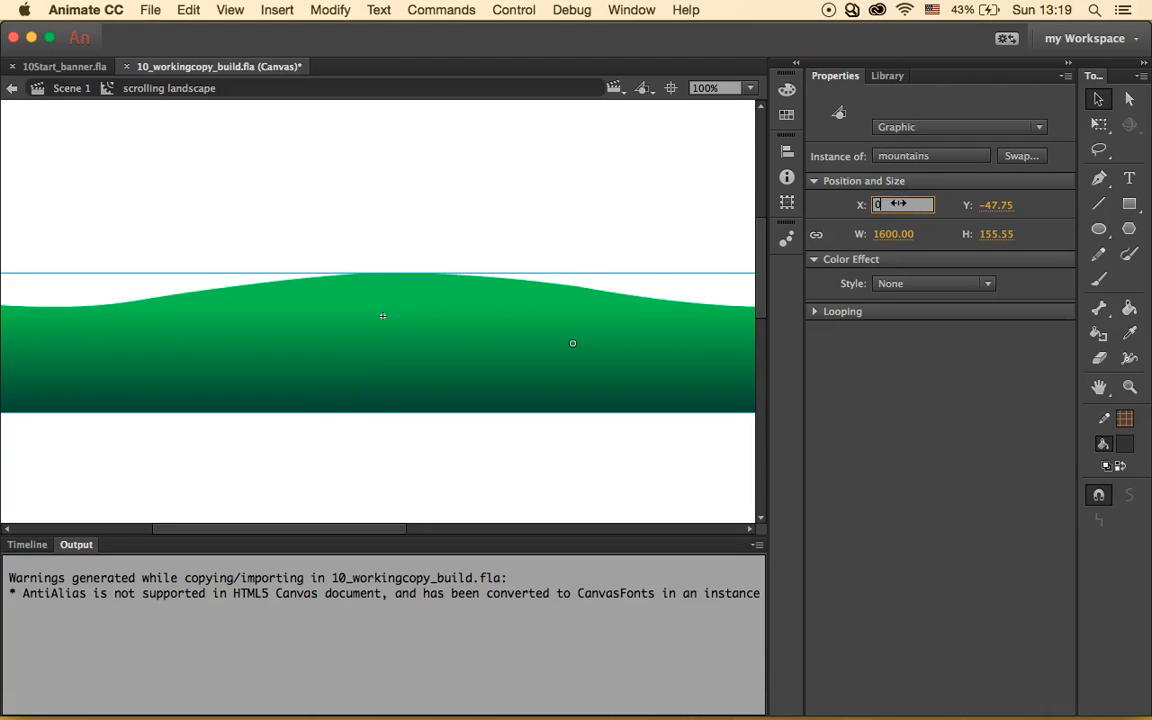
{"action": "key", "text": "Return"}
{"action": "left_click", "coordinate": [998, 206]}
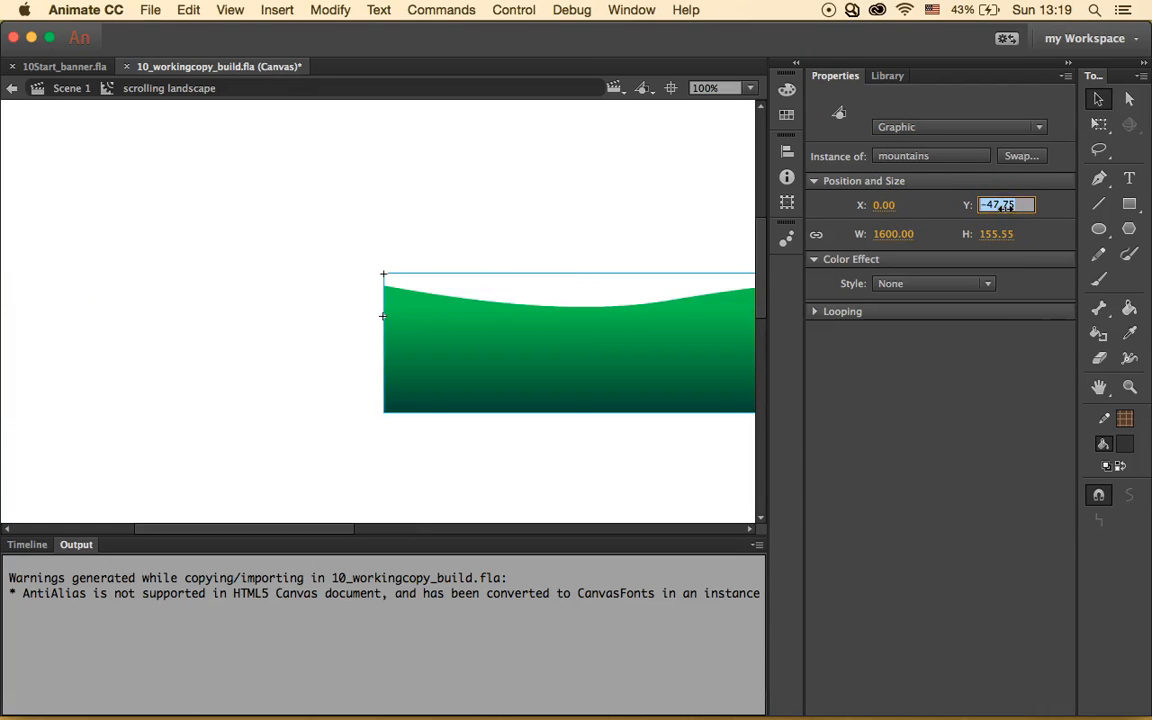
{"action": "type", "text": "155"}
{"action": "key", "text": "BackSpace"}
{"action": "key", "text": "BackSpace"}
{"action": "key", "text": "BackSpace"}
{"action": "type", "text": "-155.55"}
{"action": "key", "text": "Return"}
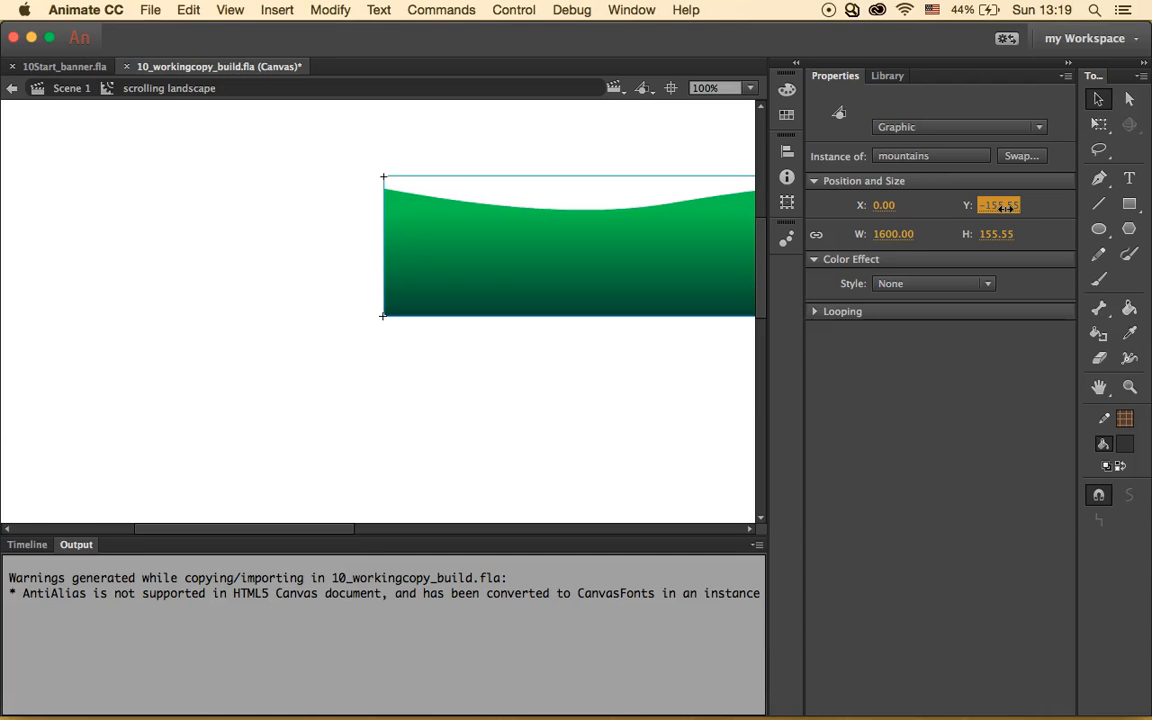
{"action": "left_click", "coordinate": [28, 544]}
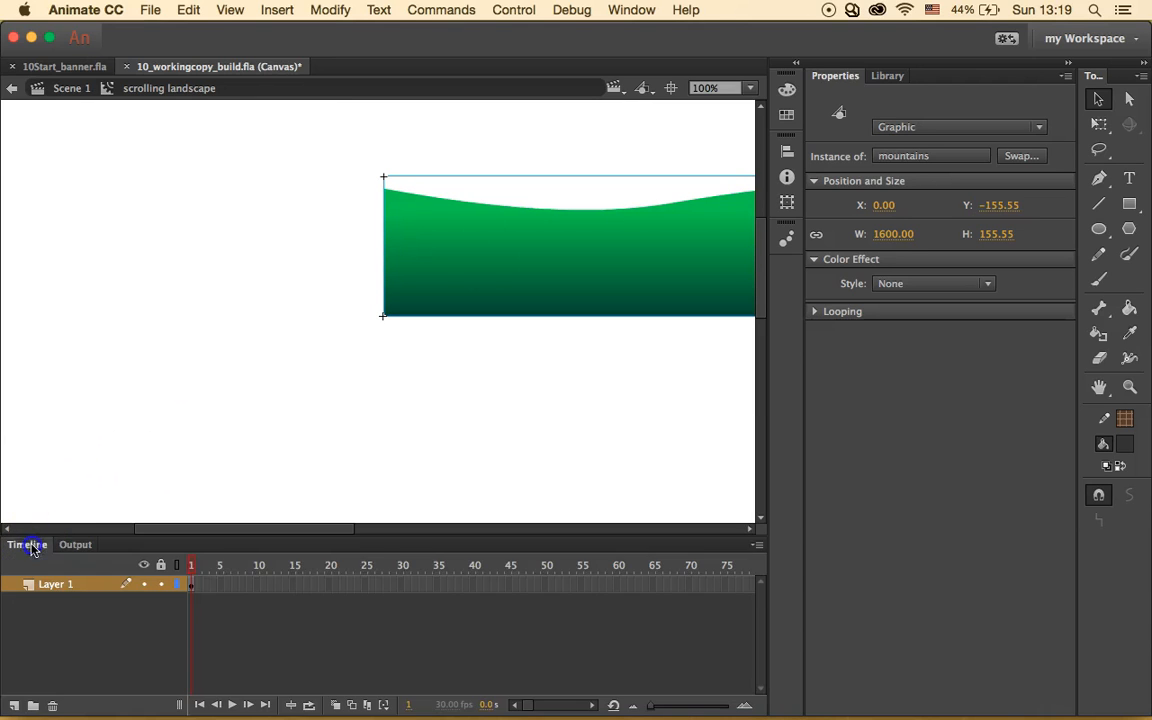
- Extend Layer 1 to frame 30 and insert a keyframe at frame 30
{"action": "left_click", "coordinate": [401, 590]}
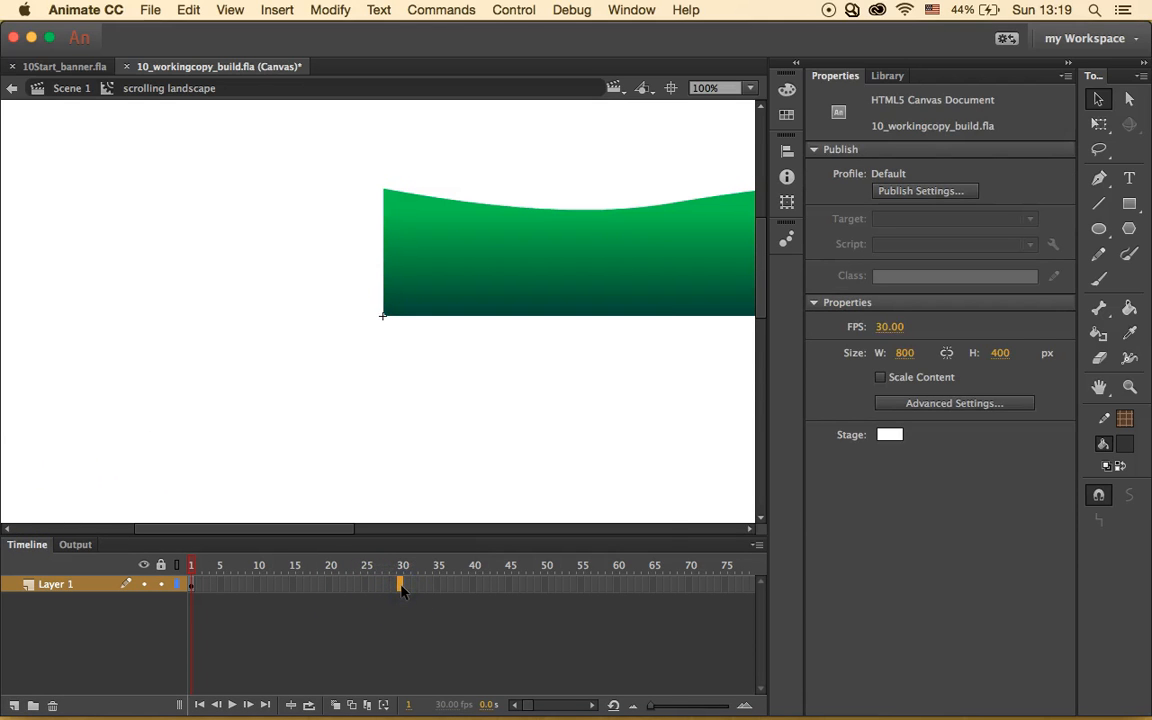
{"action": "right_click", "coordinate": [401, 590]}
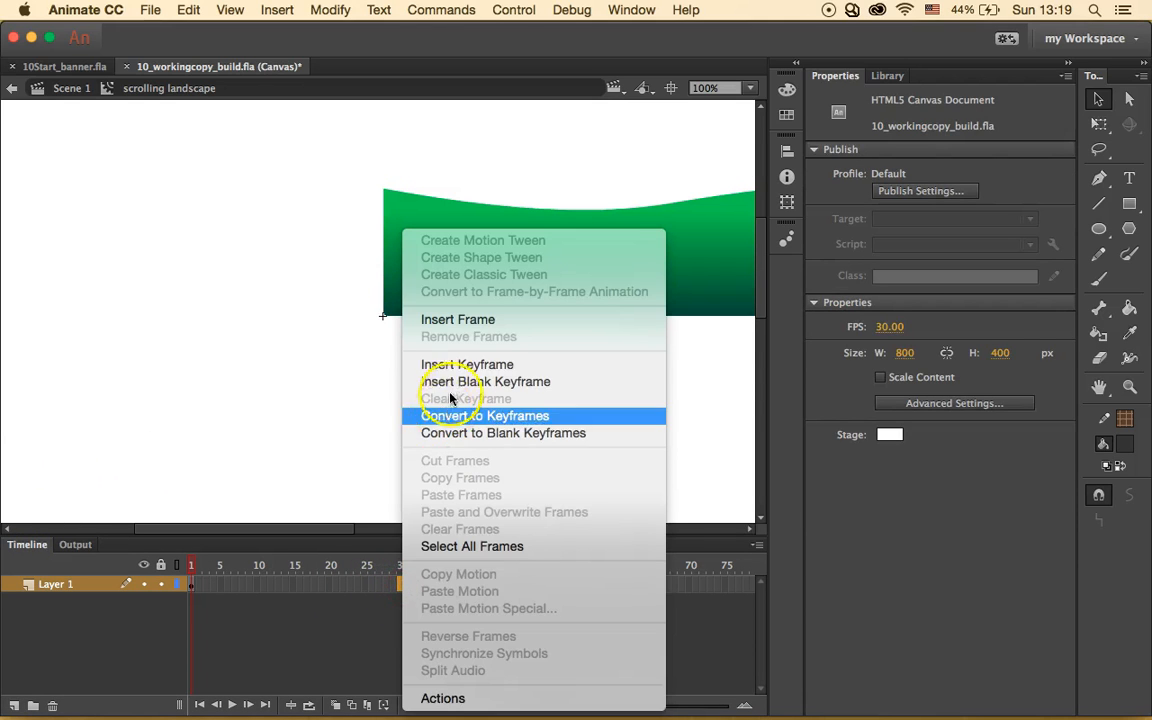
{"action": "left_click", "coordinate": [481, 329]}
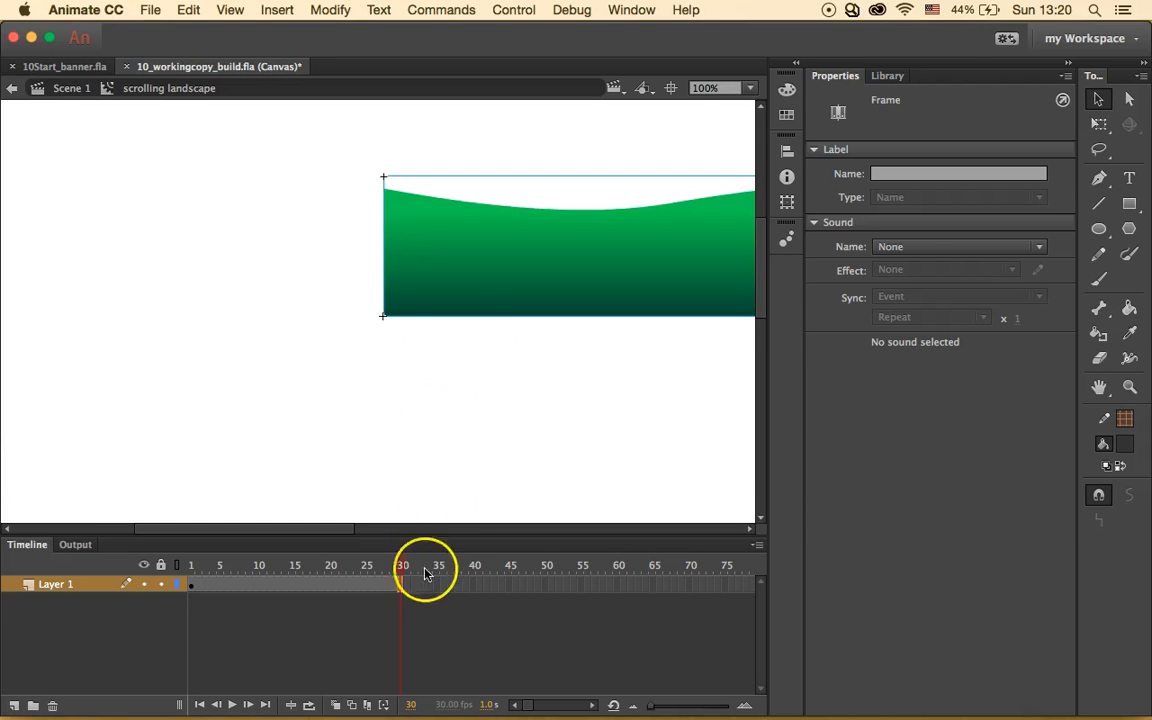
{"action": "left_click", "coordinate": [400, 585]}
{"action": "right_click", "coordinate": [400, 585]}
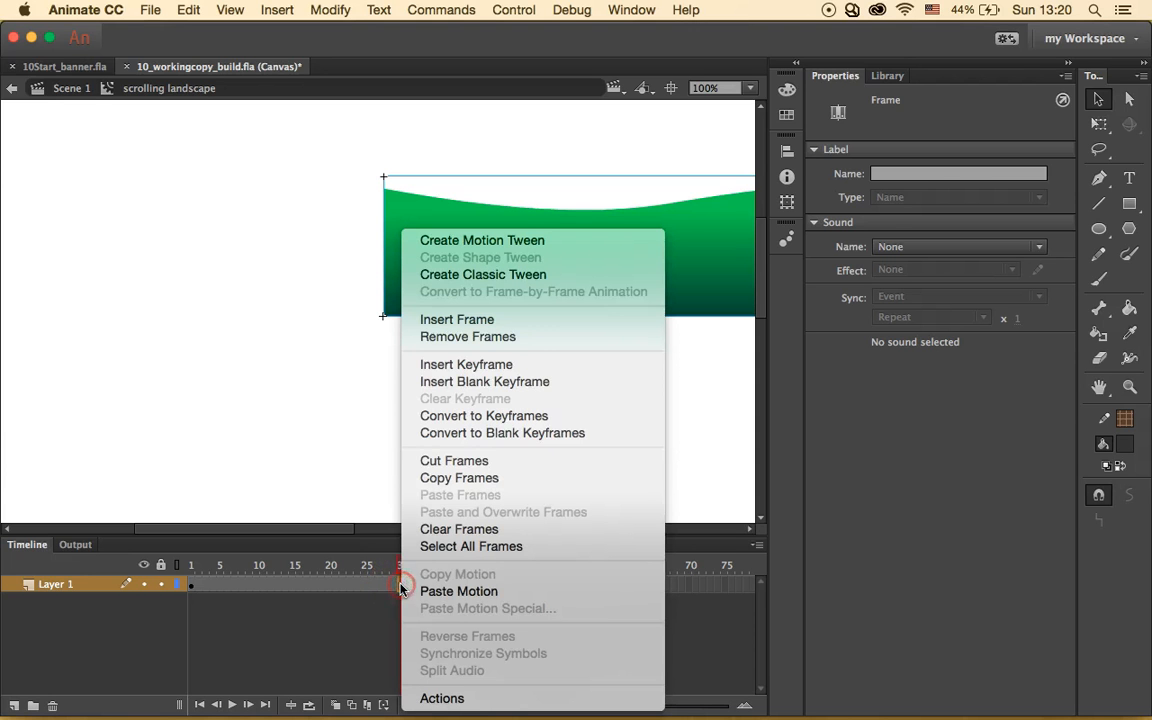
{"action": "left_click", "coordinate": [474, 372]}
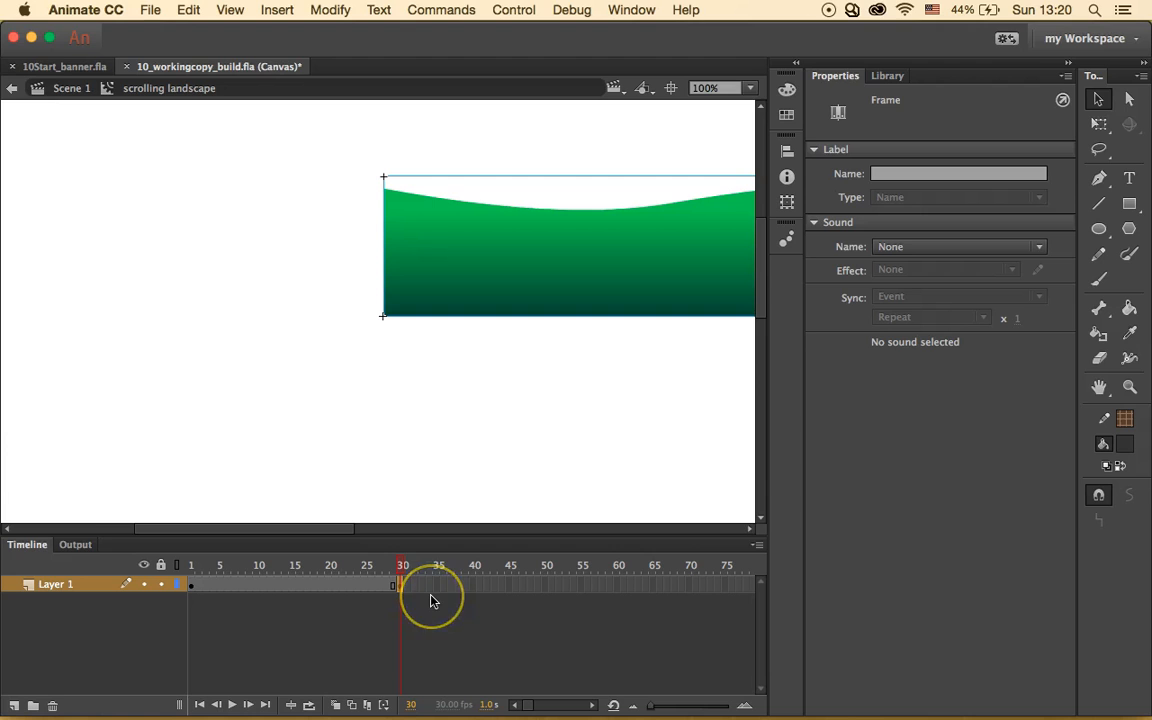
{"action": "left_click", "coordinate": [407, 610]}
{"action": "left_click", "coordinate": [388, 607]}
{"action": "left_click", "coordinate": [566, 188]}
- Move the frame-30 mountains instance to X -800
{"action": "left_click", "coordinate": [739, 210]}
{"action": "left_click", "coordinate": [887, 205]}
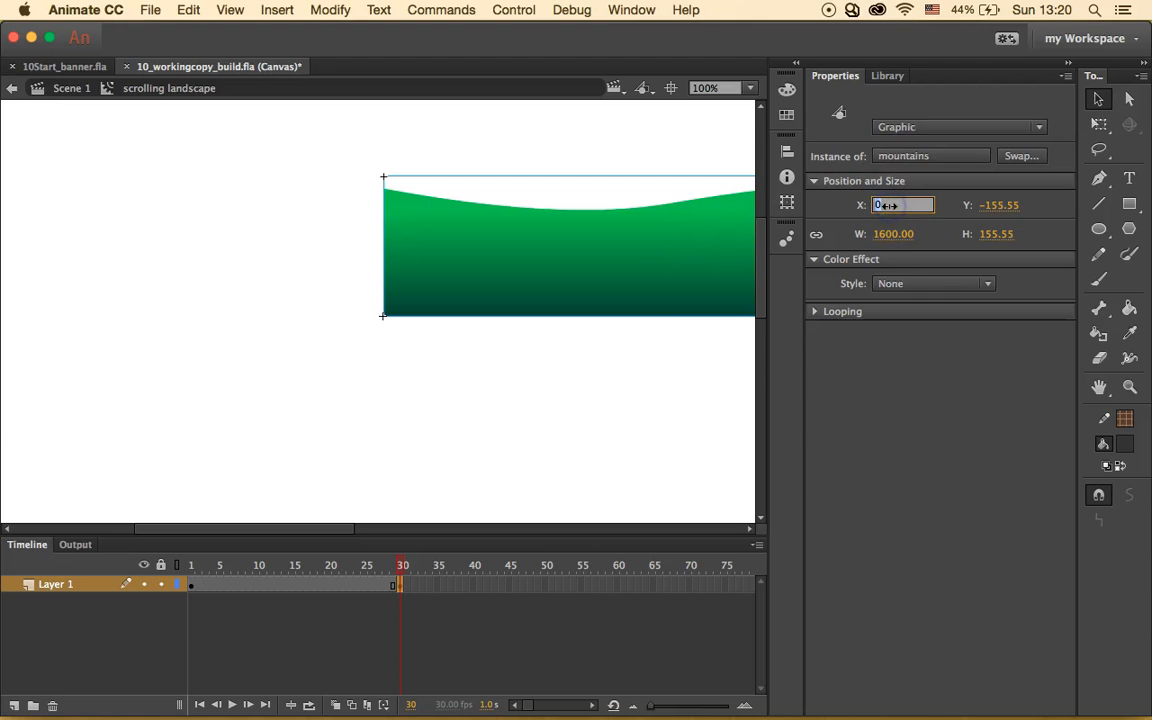
{"action": "type", "text": "-800"}
{"action": "key", "text": "Return"}
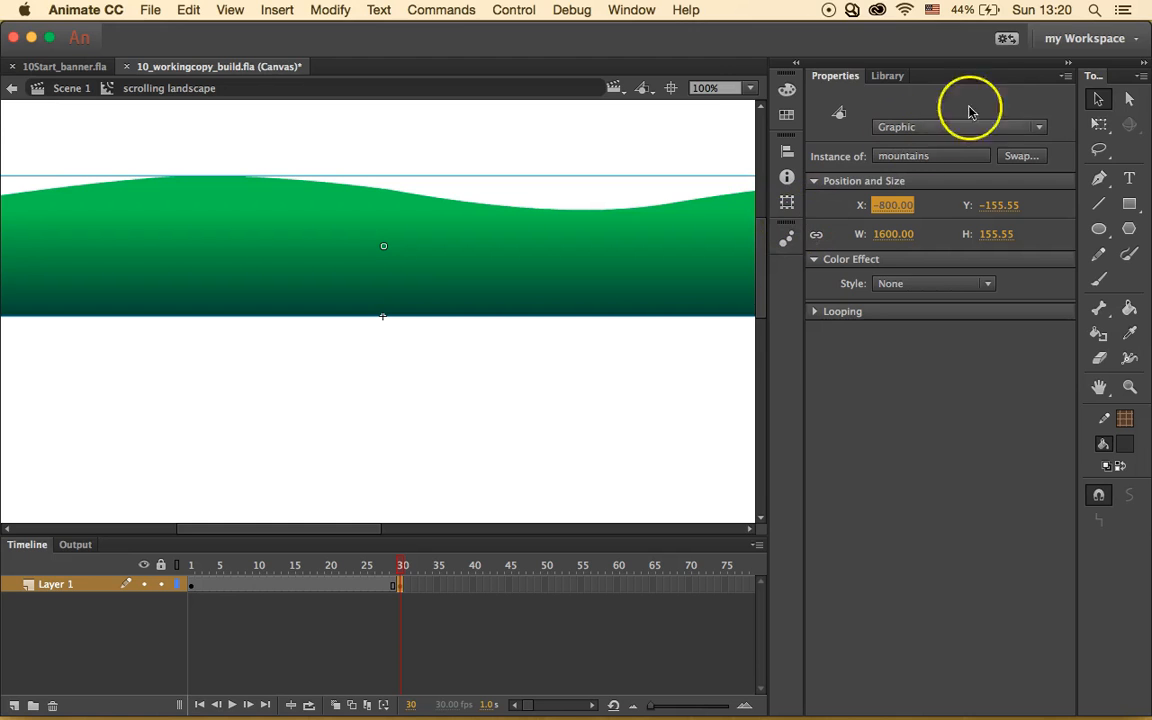
- Zoom the stage to 50%, add a Layer 1 classic tween over frames 1–30, and play it
{"action": "left_click", "coordinate": [750, 88]}
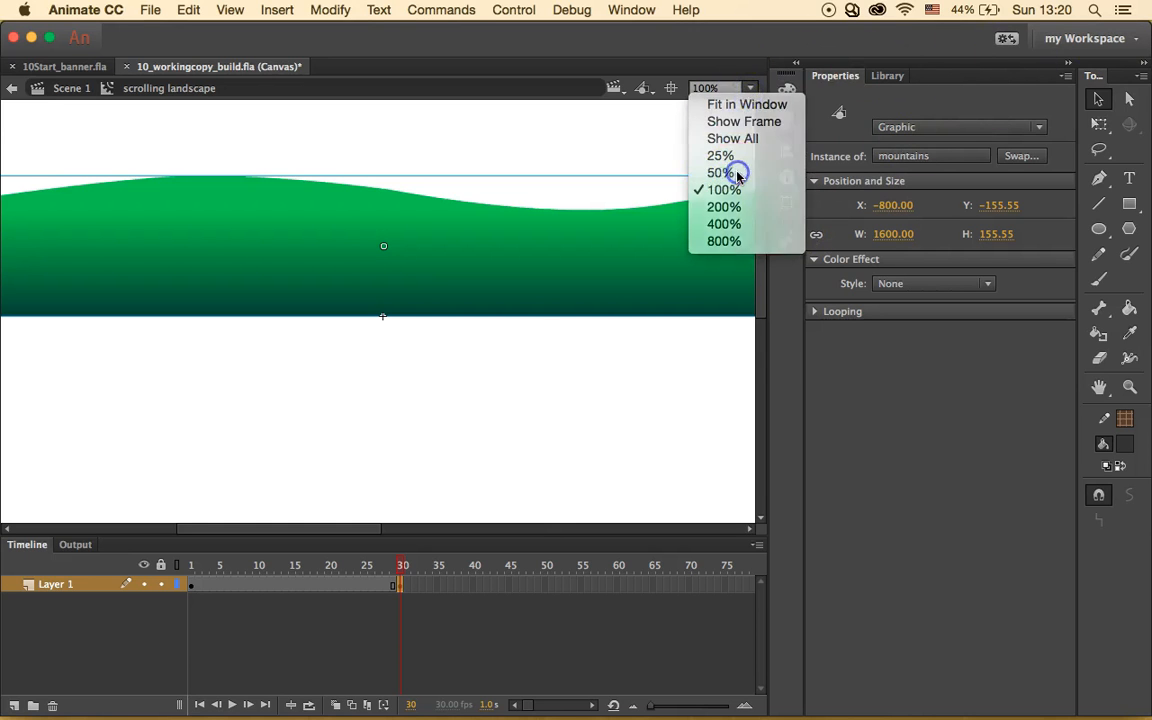
{"action": "left_click", "coordinate": [737, 174]}
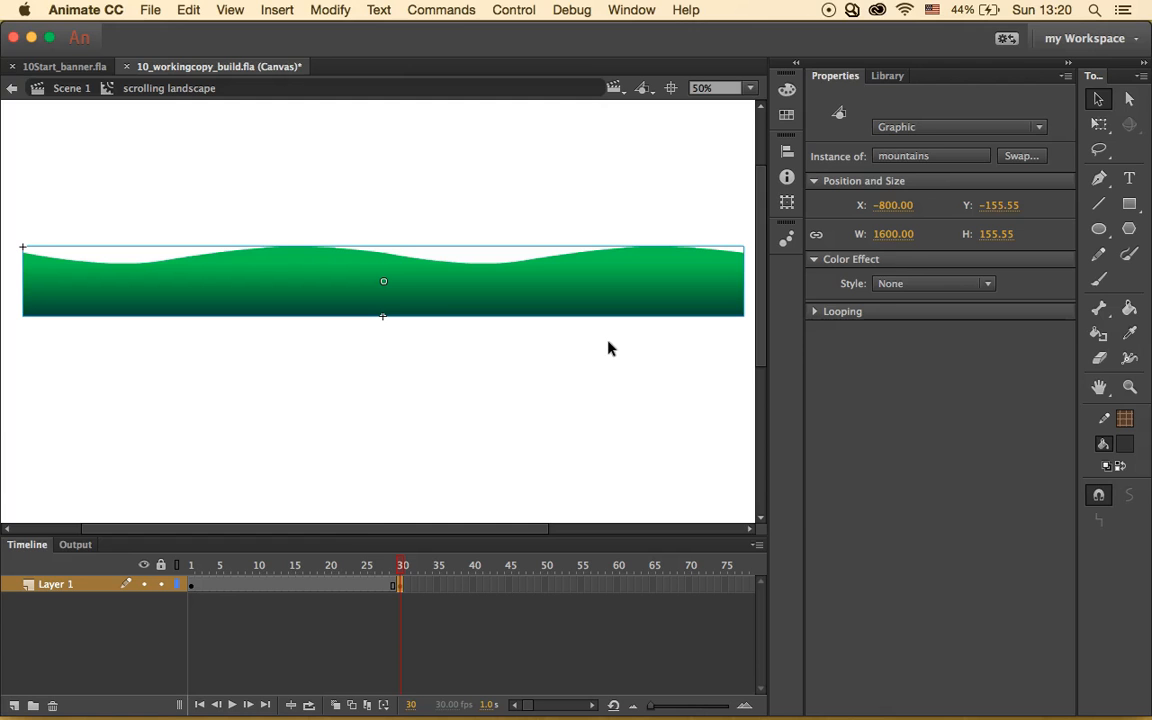
{"action": "left_click", "coordinate": [290, 588]}
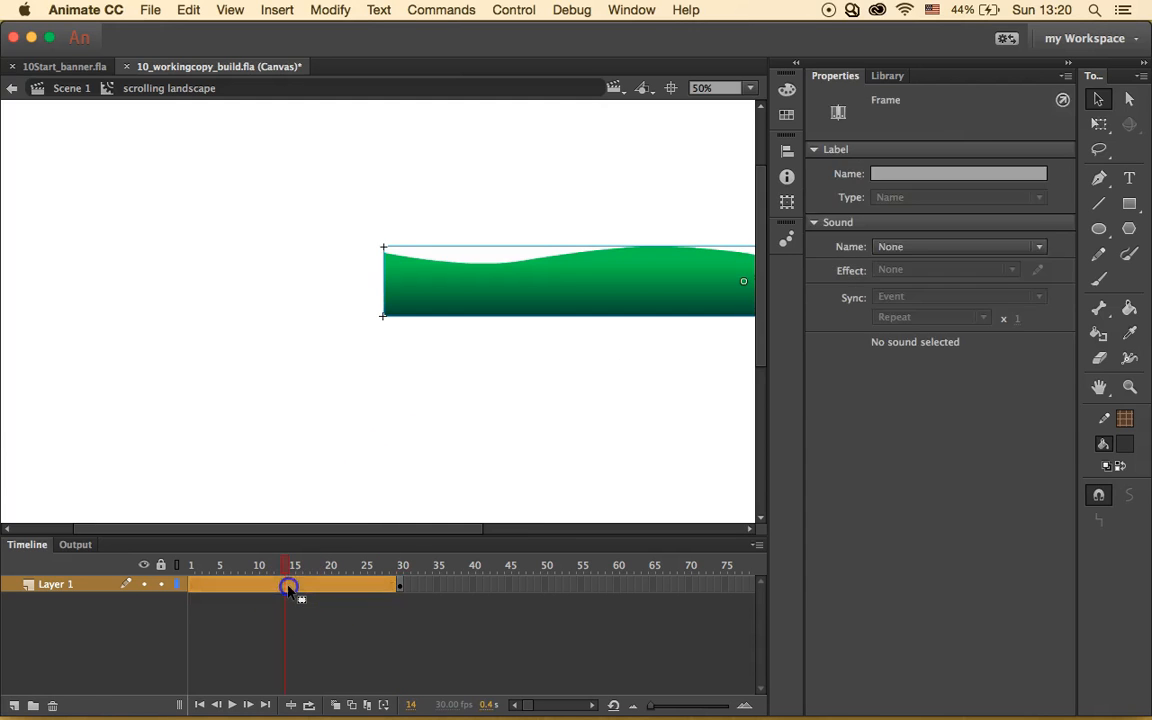
{"action": "left_click", "coordinate": [301, 612]}
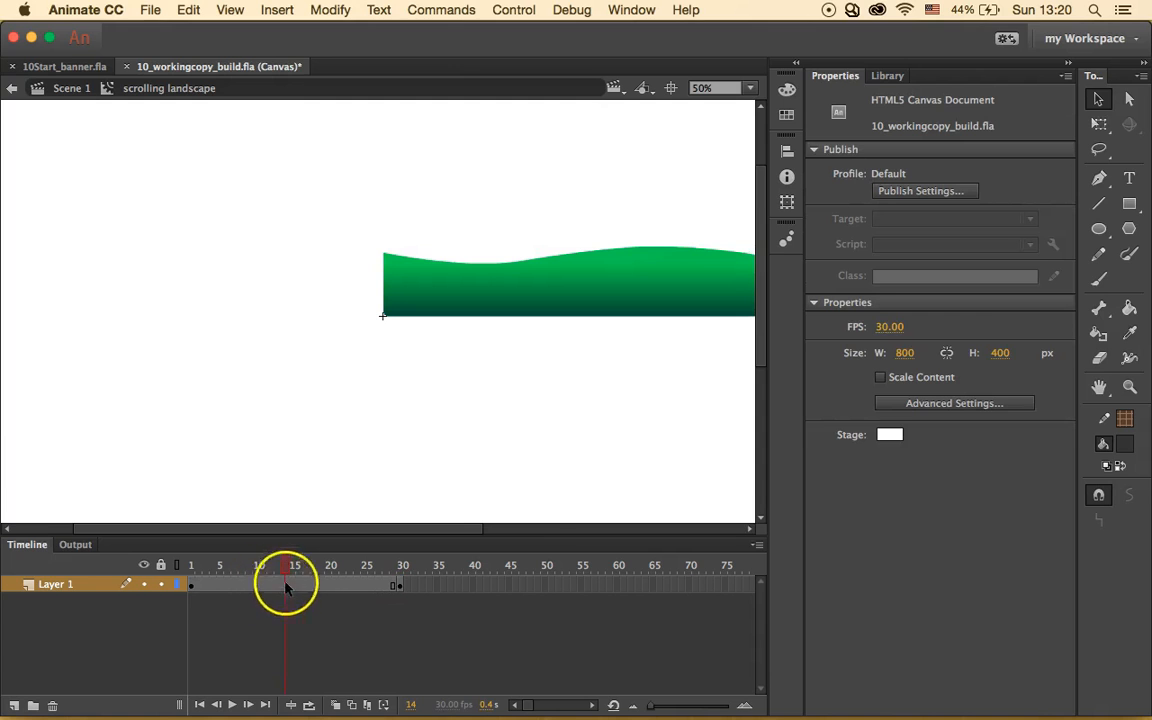
{"action": "left_click", "coordinate": [286, 587]}
{"action": "right_click", "coordinate": [286, 588]}
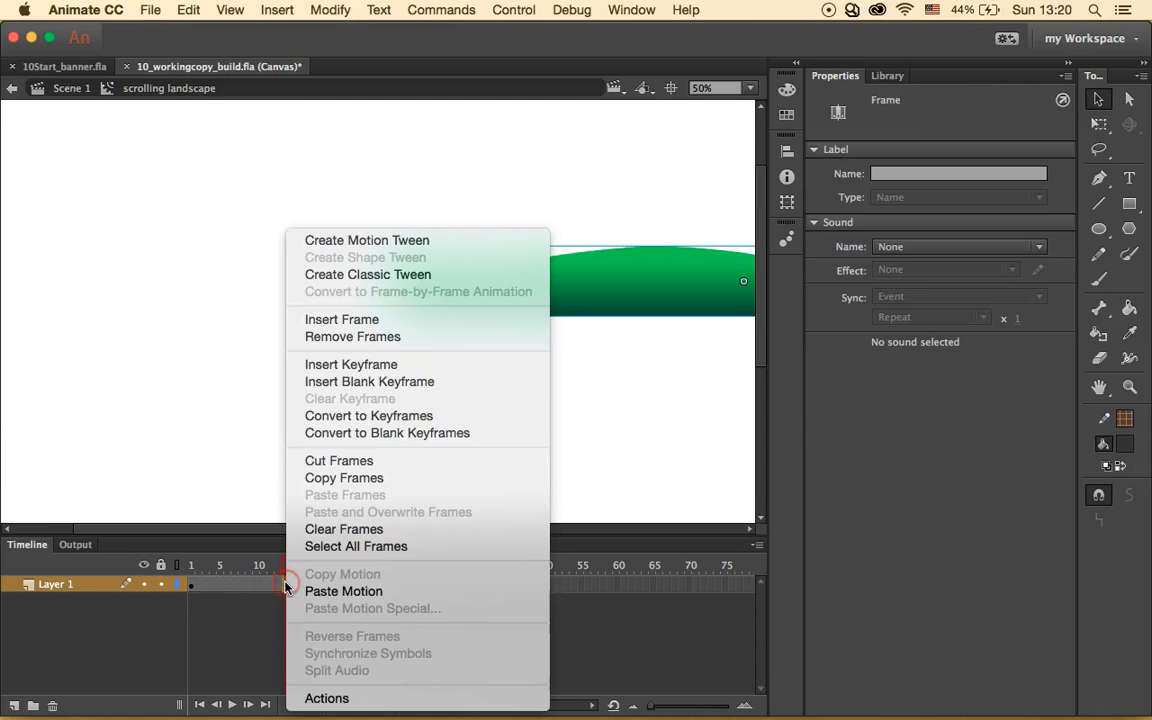
{"action": "left_click", "coordinate": [372, 276]}
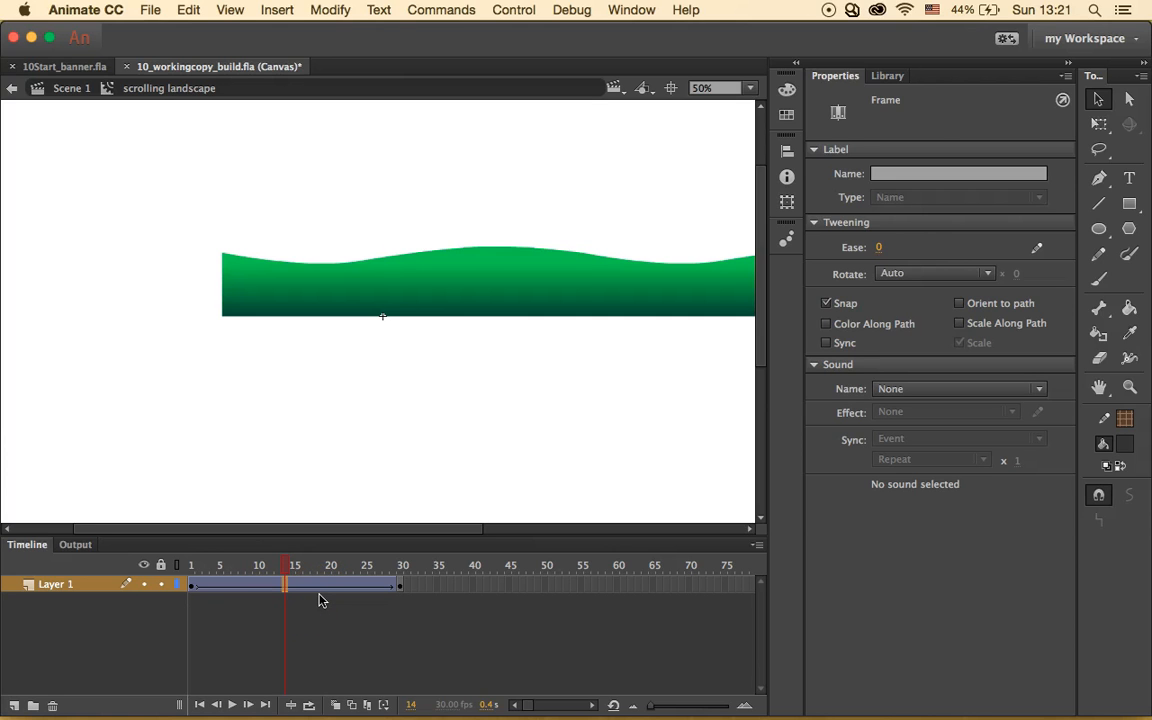
{"action": "key", "text": "Return"}
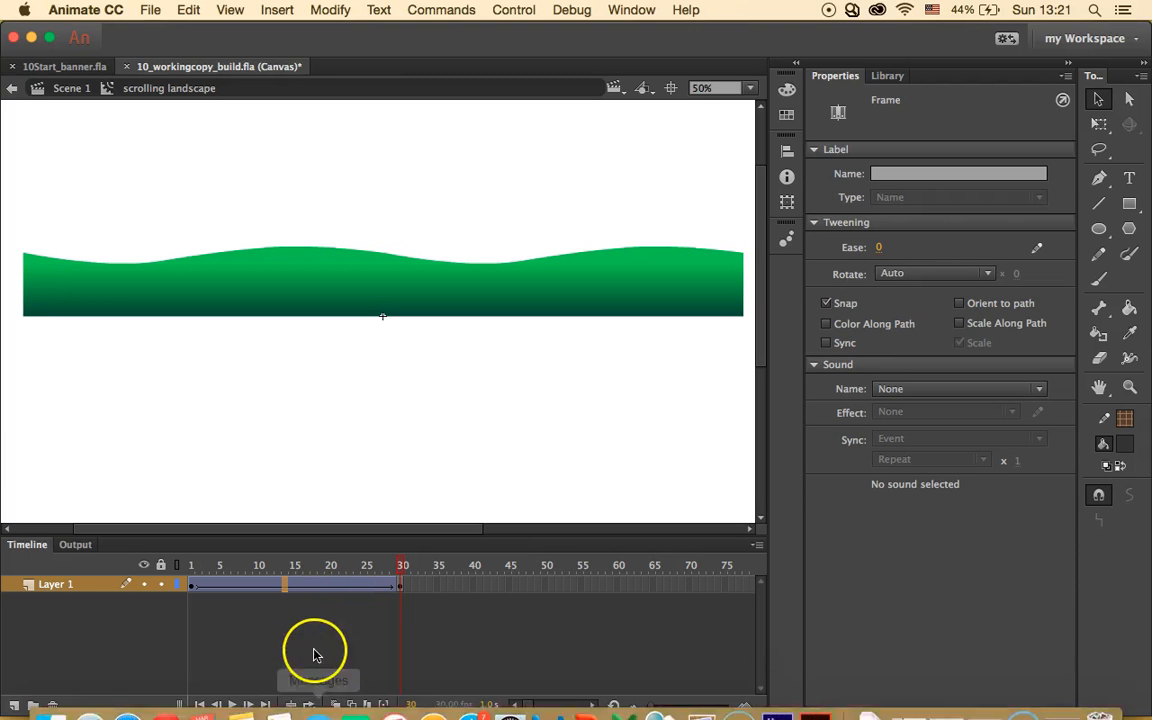
- Preview the tween with onion skinning spanning frames 1 to 30
{"action": "left_click", "coordinate": [309, 705]}
{"action": "left_click_drag", "start_coordinate": [347, 566], "coordinate": [160, 564]}
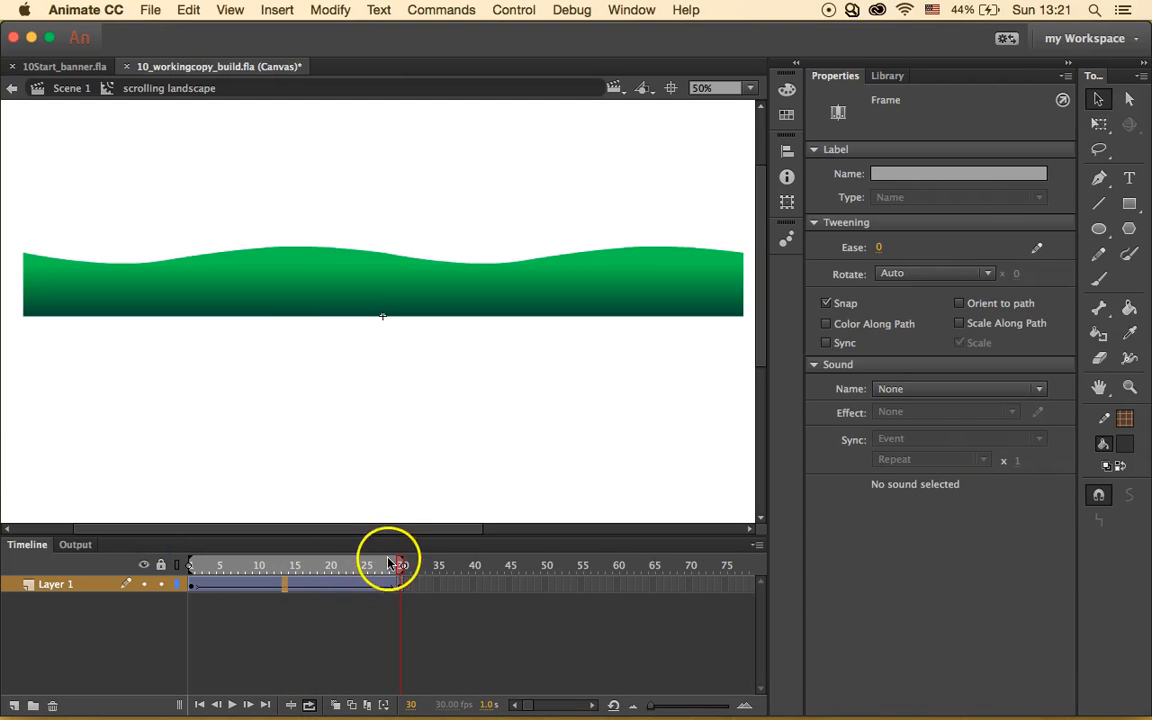
{"action": "key", "text": "Return"}
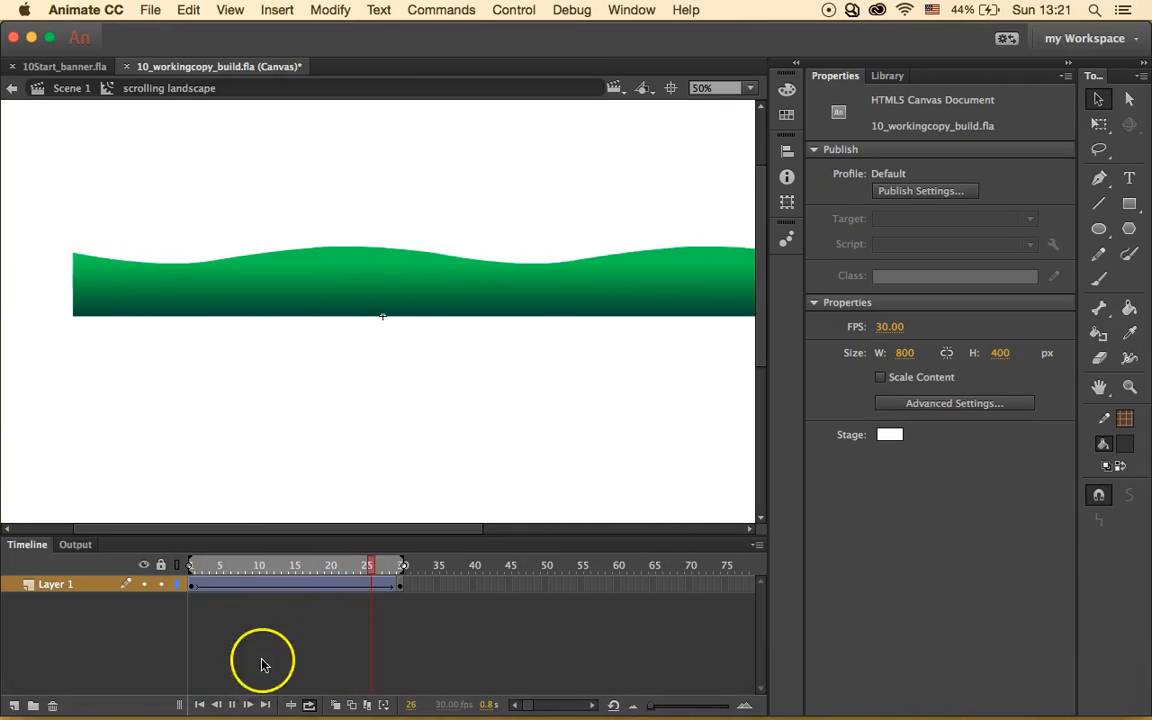
{"action": "left_click", "coordinate": [231, 704]}
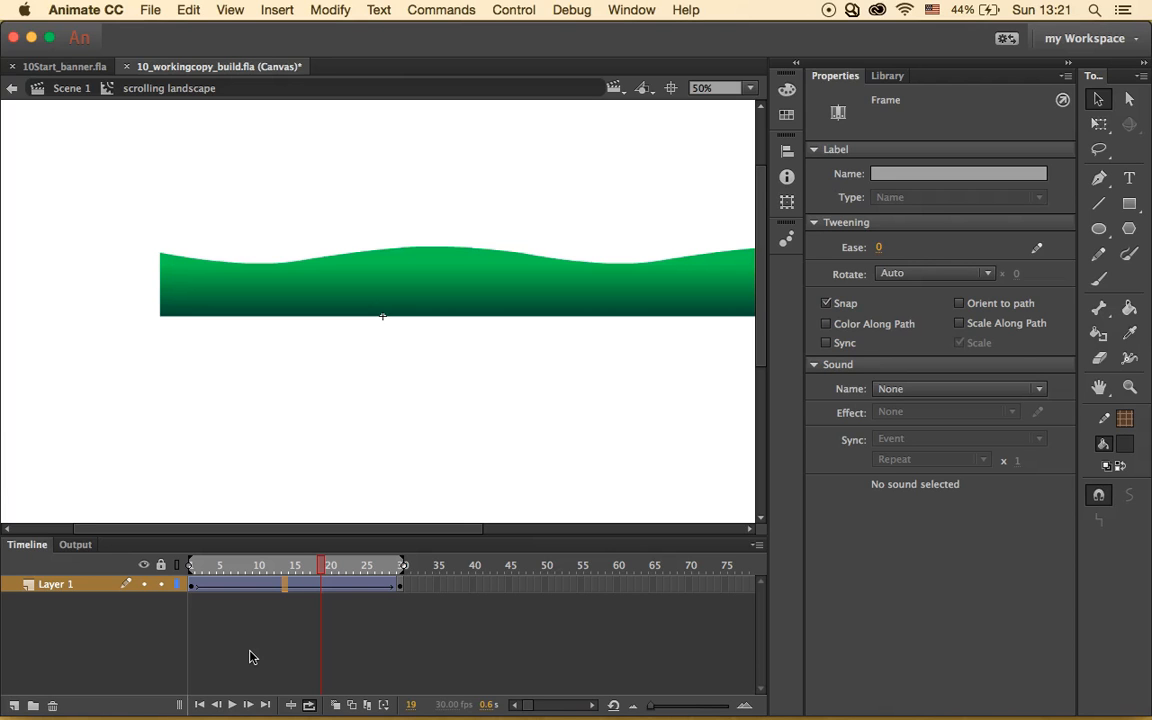
- Add a new Layer 2 and move it beneath Layer 1
{"action": "left_click", "coordinate": [14, 705]}
{"action": "left_click", "coordinate": [83, 628]}
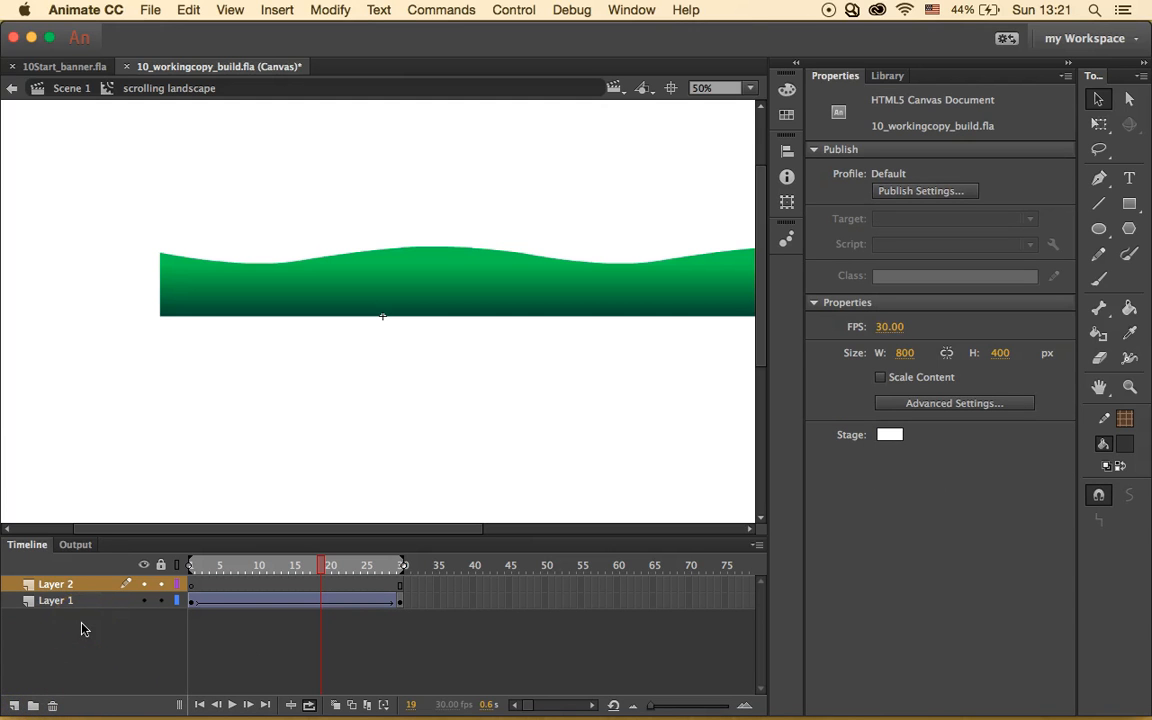
{"action": "left_click_drag", "start_coordinate": [55, 585], "coordinate": [70, 618]}
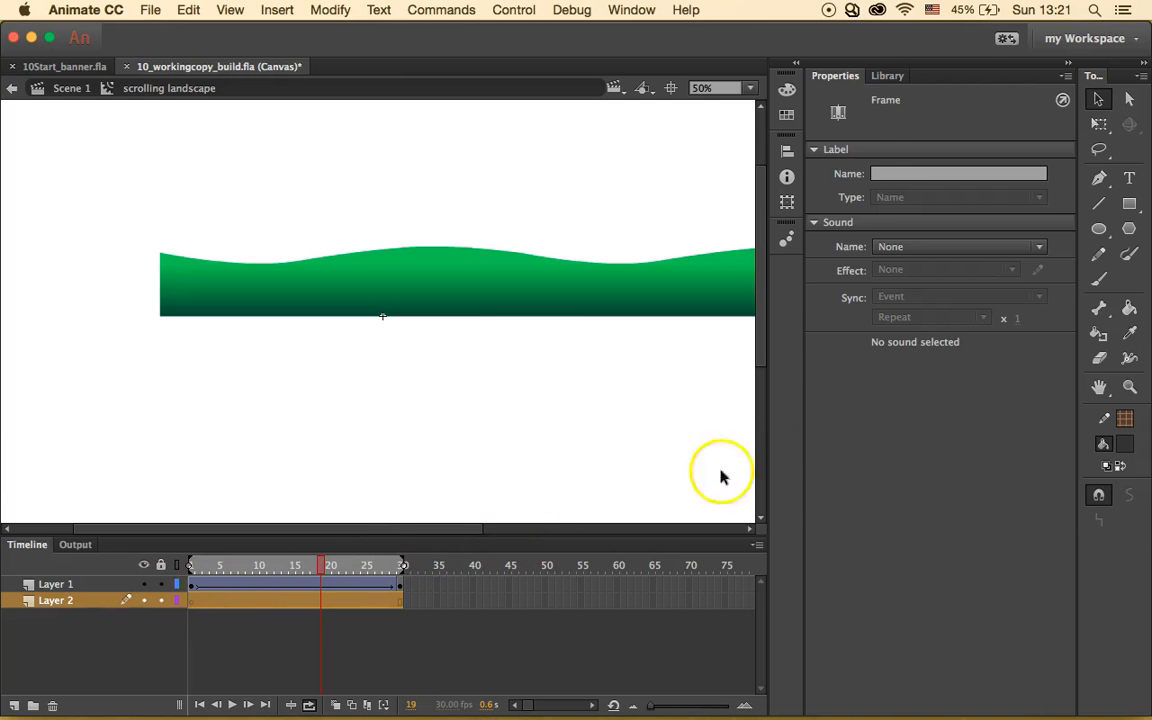
- Drag a second mountains instance from the Library onto the stage and set its width to 2000
{"action": "left_click", "coordinate": [887, 76]}
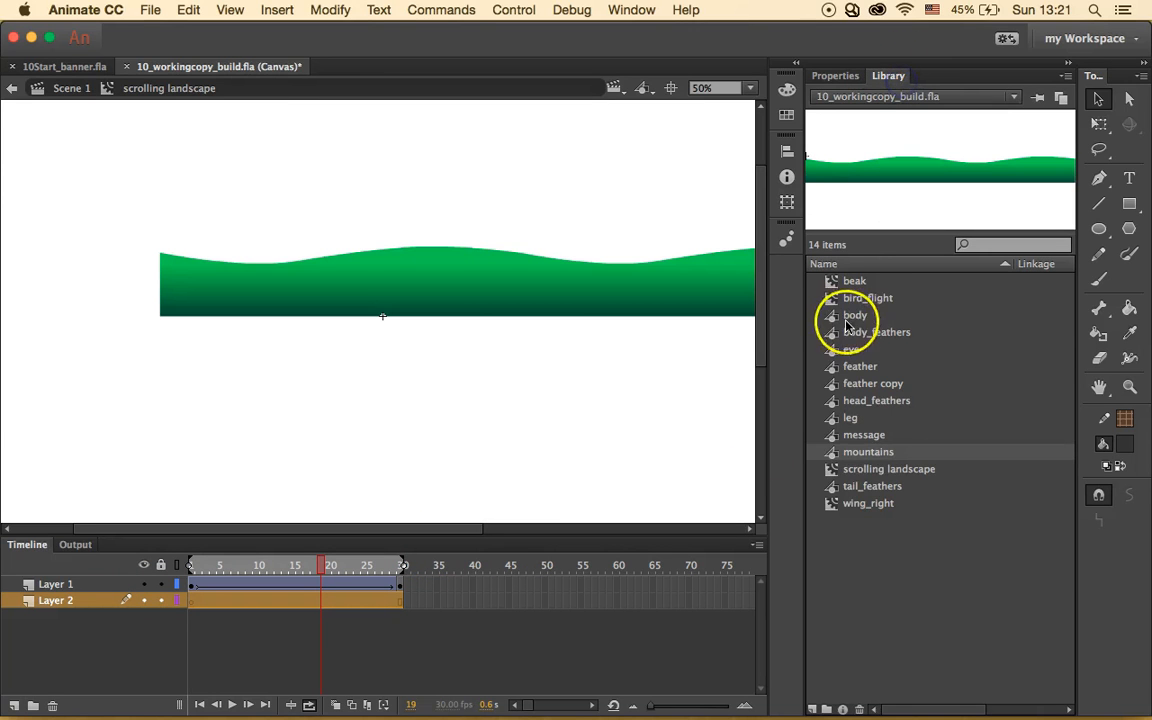
{"action": "left_click_drag", "start_coordinate": [868, 452], "coordinate": [537, 425]}
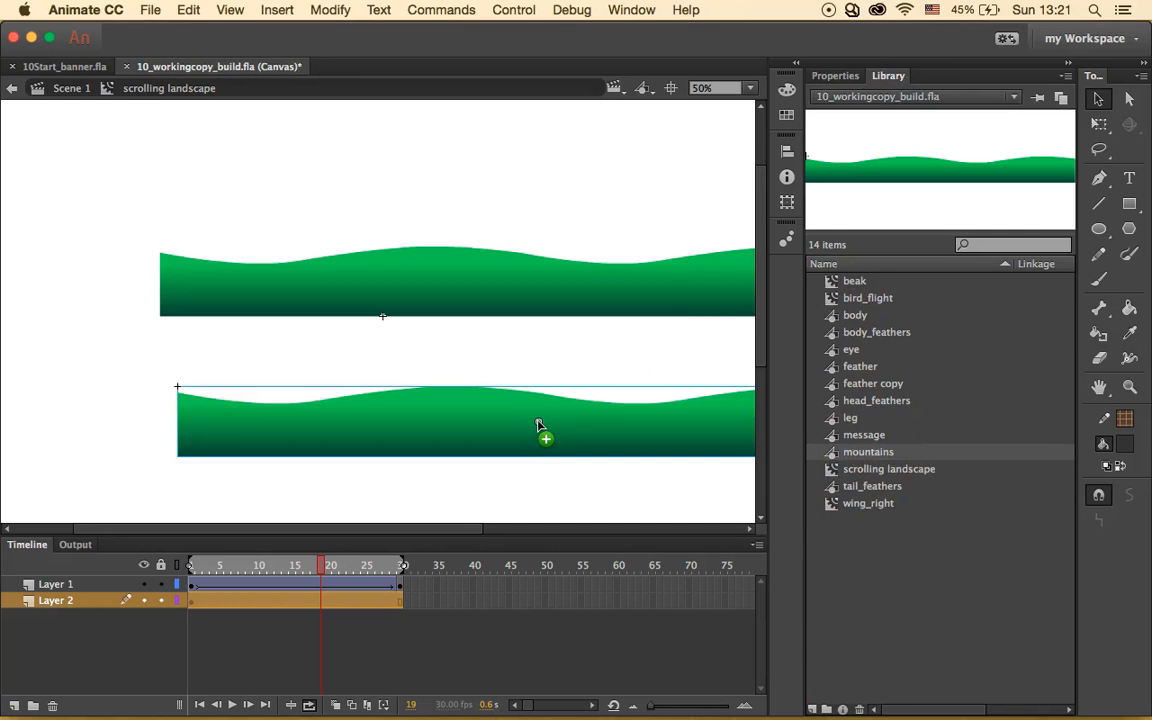
{"action": "left_click", "coordinate": [838, 78]}
{"action": "left_click", "coordinate": [900, 234]}
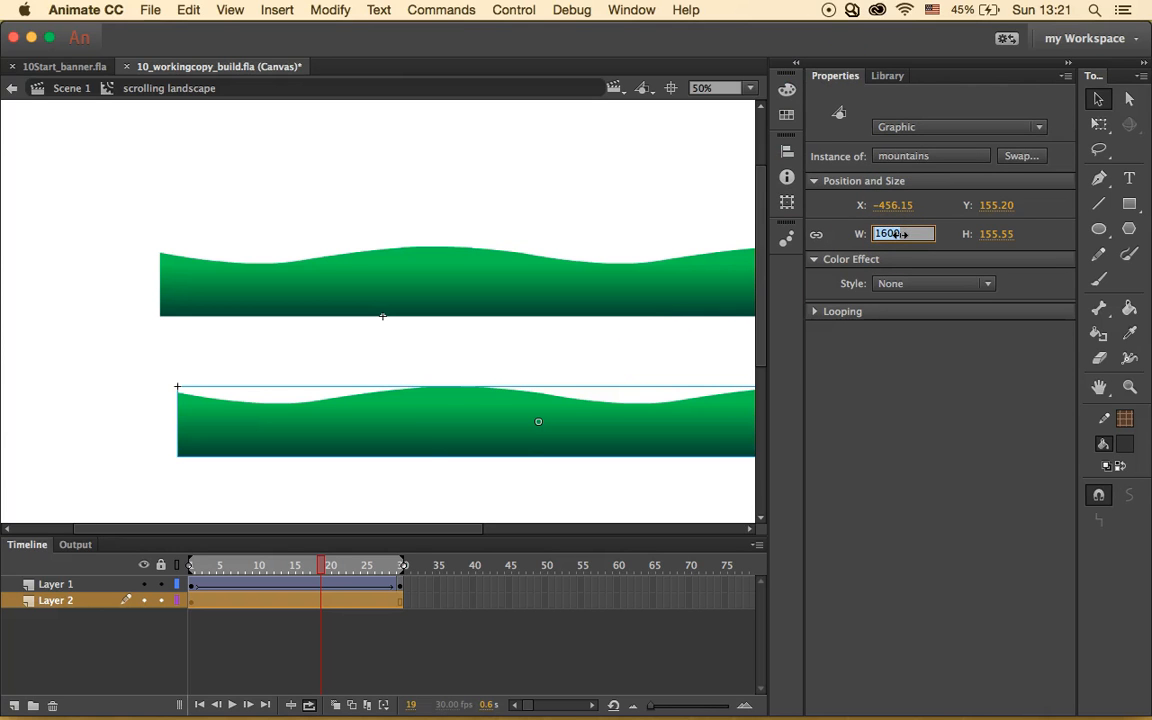
{"action": "type", "text": "2000"}
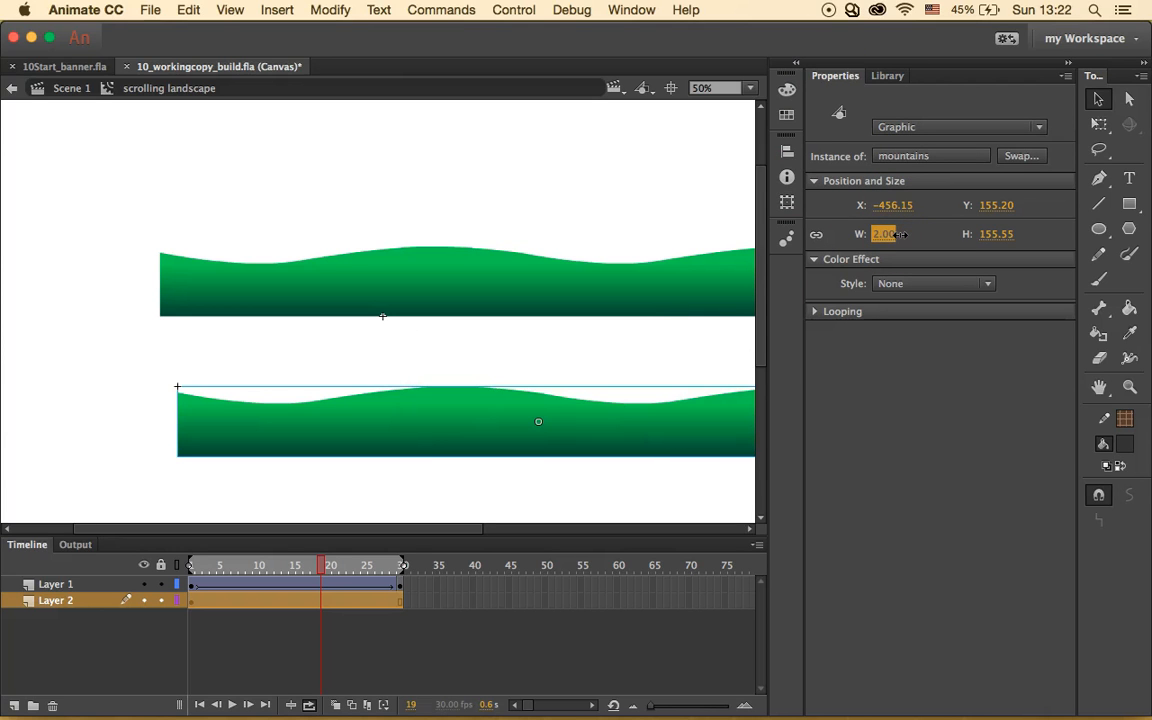
{"action": "key", "text": "BackSpace"}
{"action": "key", "text": "BackSpace"}
{"action": "key", "text": "BackSpace"}
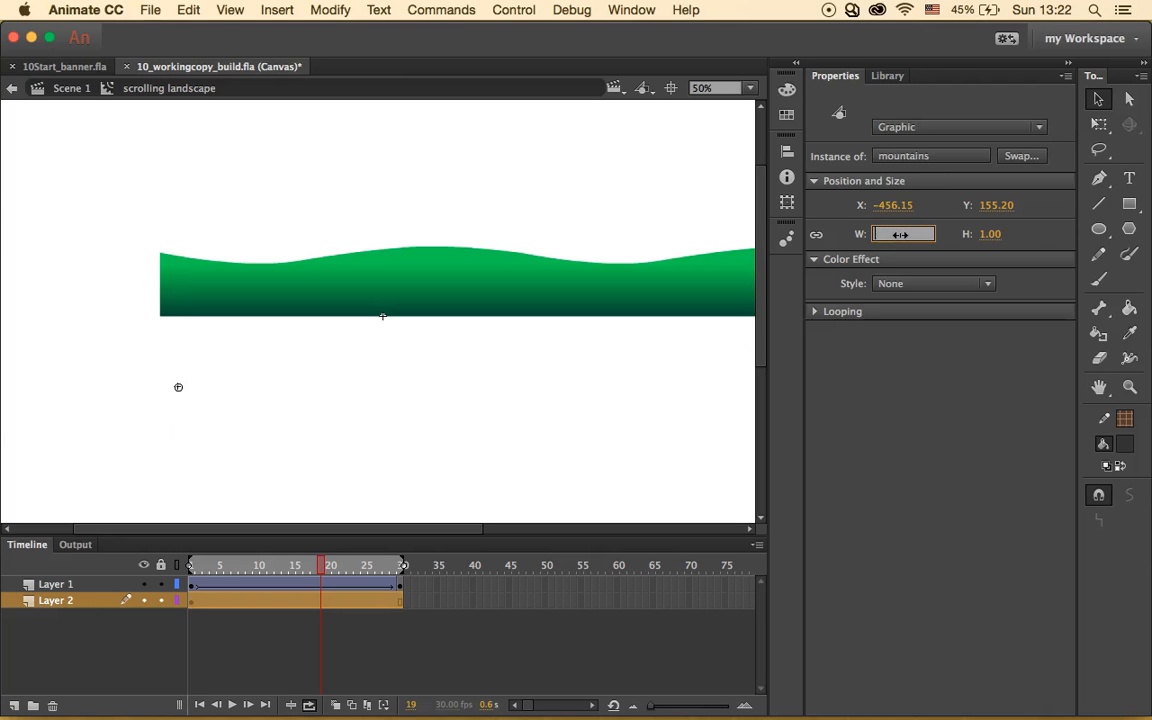
{"action": "type", "text": "000"}
{"action": "key", "text": "Return"}
- Unlink width and height so the instance is 2000.05 wide and 200 high
{"action": "left_click", "coordinate": [900, 234]}
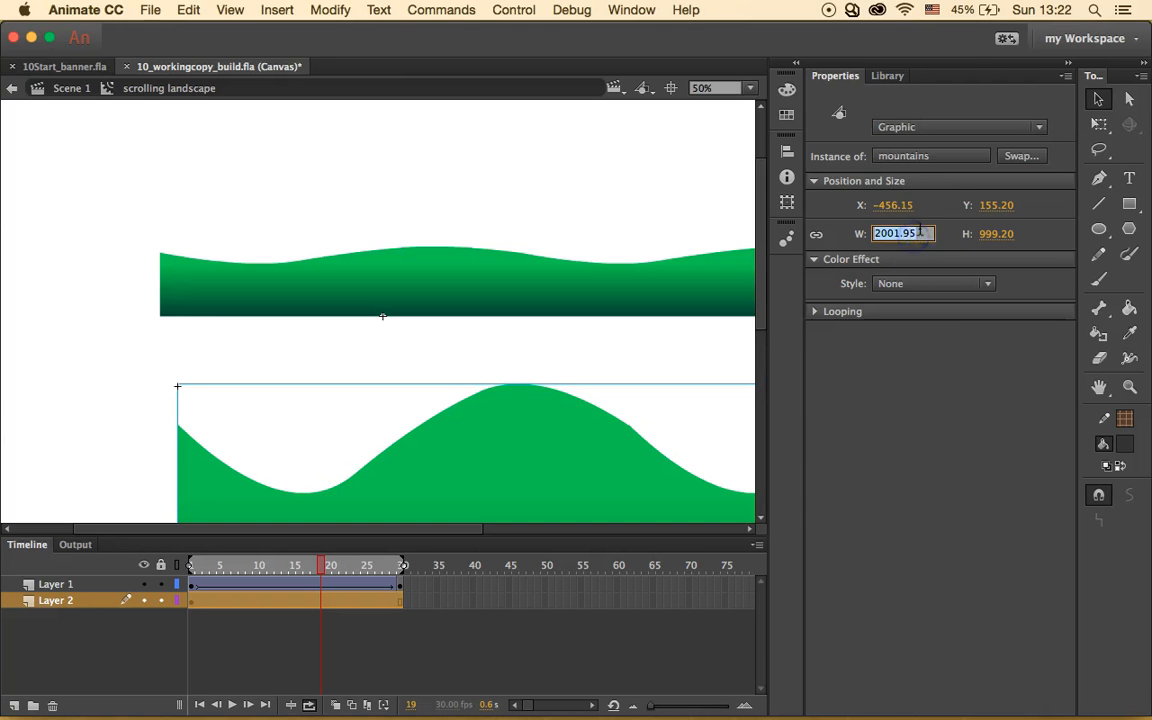
{"action": "type", "text": "2000"}
{"action": "key", "text": "Return"}
{"action": "left_click", "coordinate": [1000, 235]}
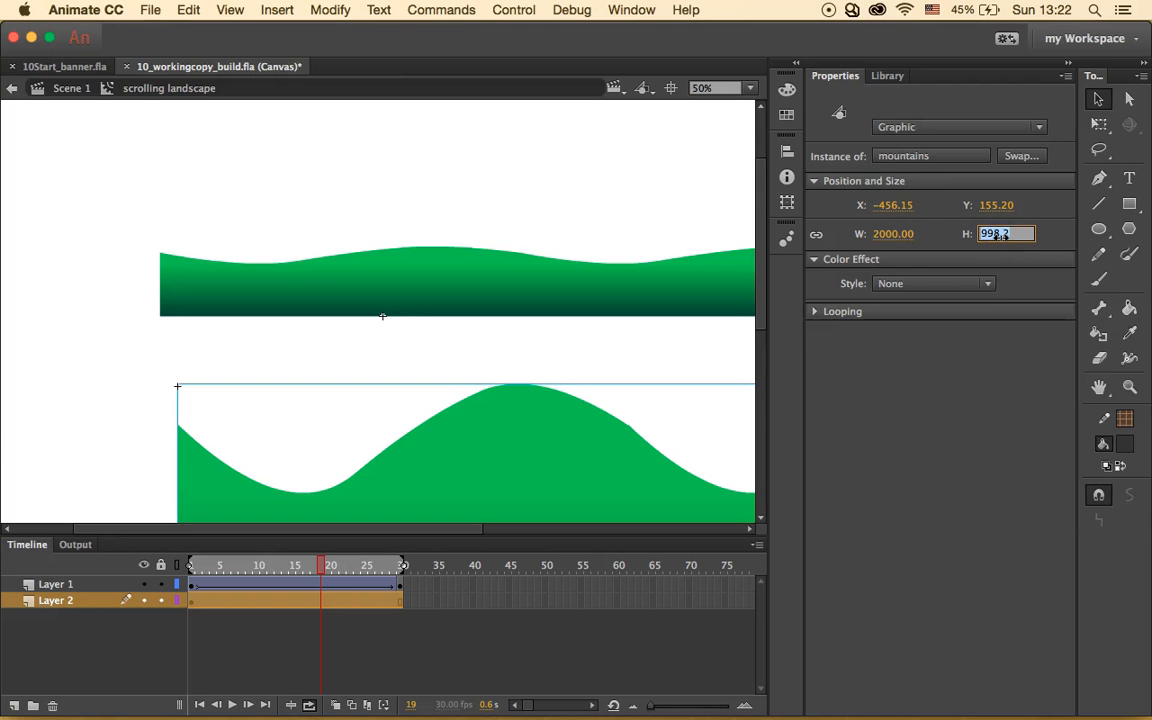
{"action": "type", "text": "200"}
{"action": "key", "text": "Return"}
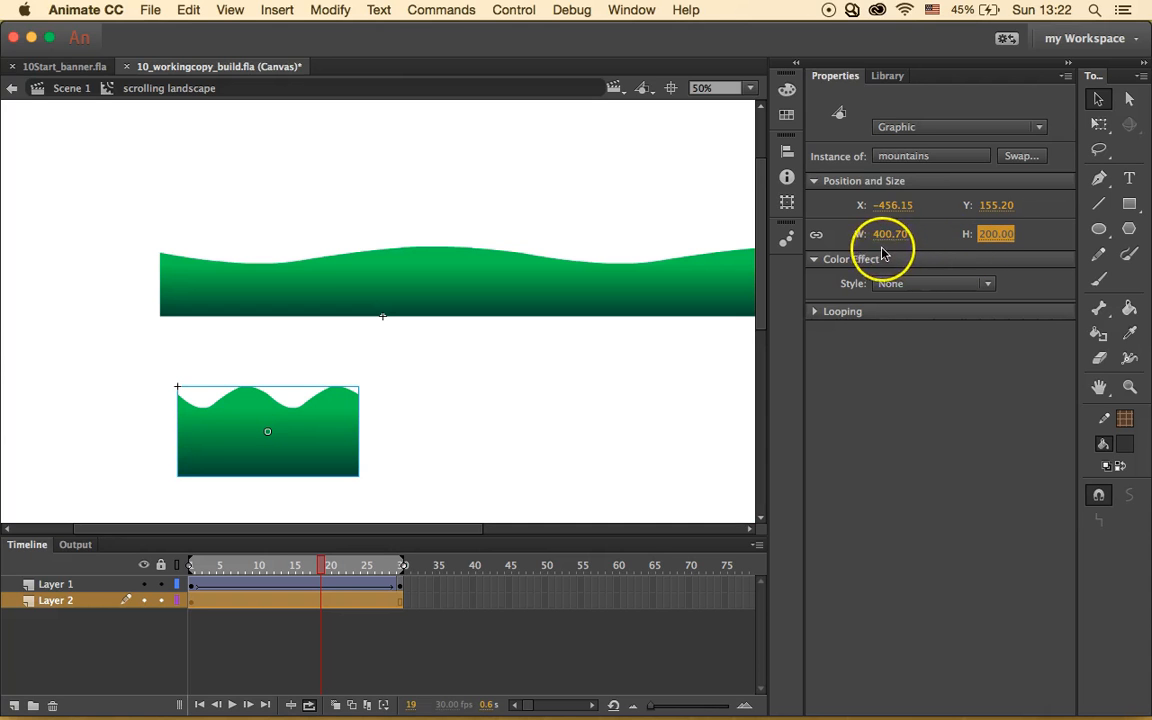
{"action": "left_click", "coordinate": [815, 237]}
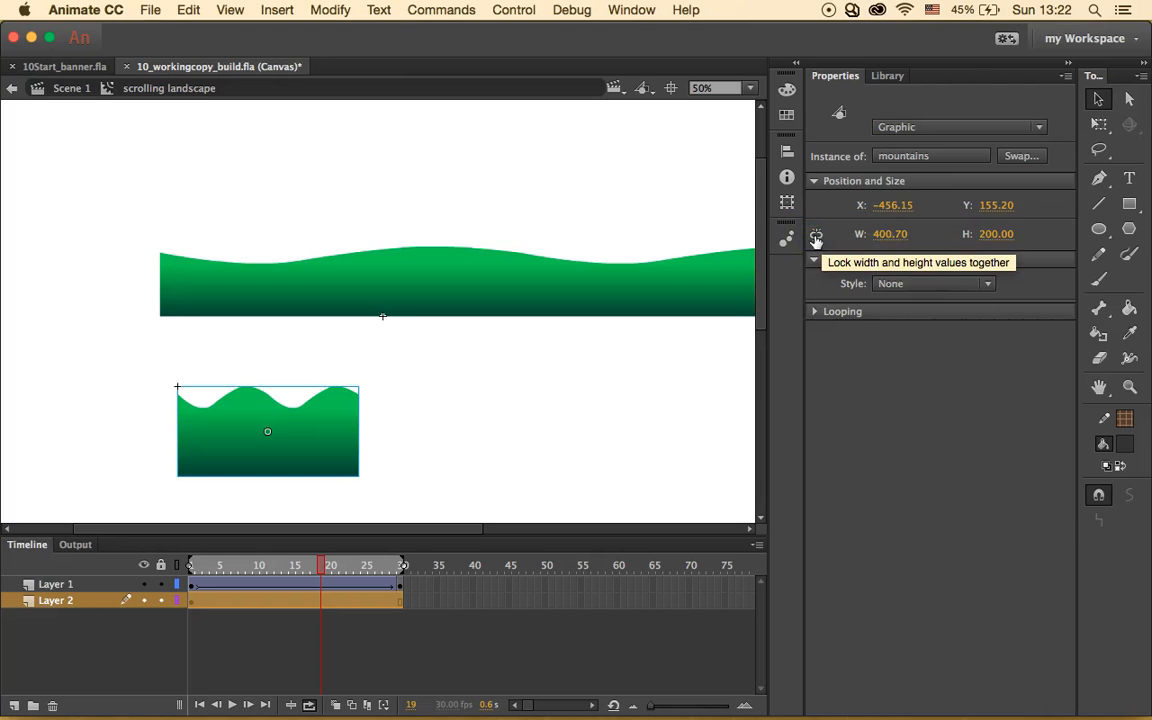
{"action": "left_click", "coordinate": [890, 234]}
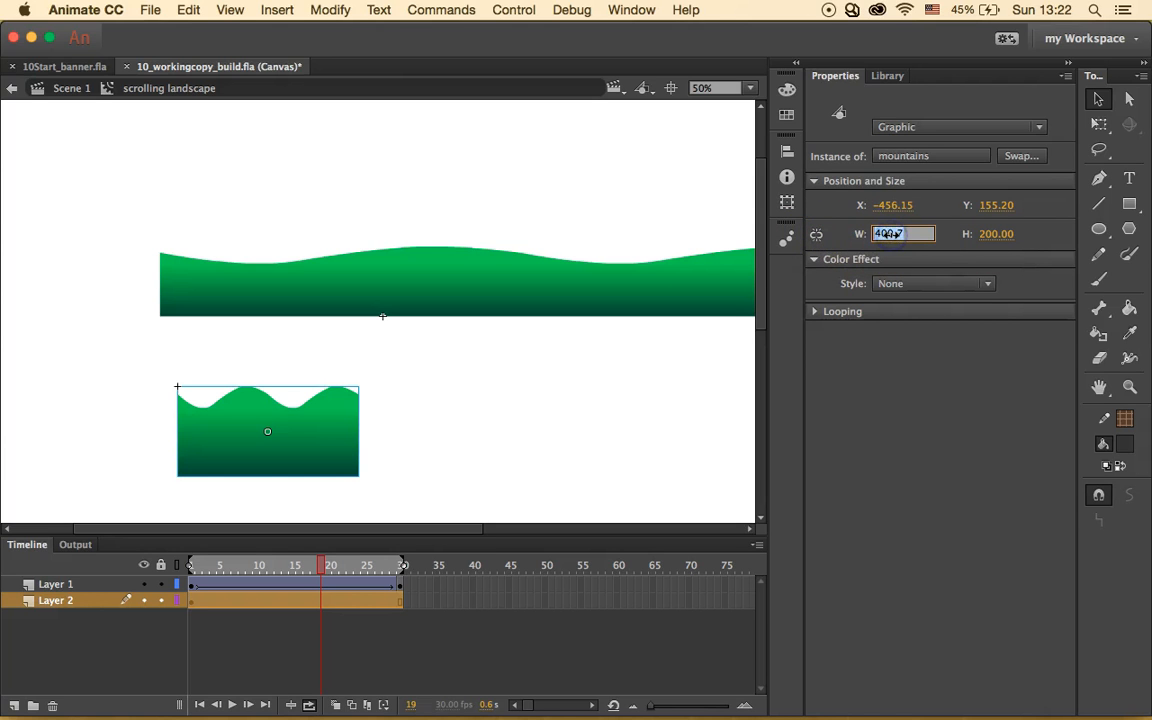
{"action": "type", "text": "2005"}
{"action": "key", "text": "Return"}
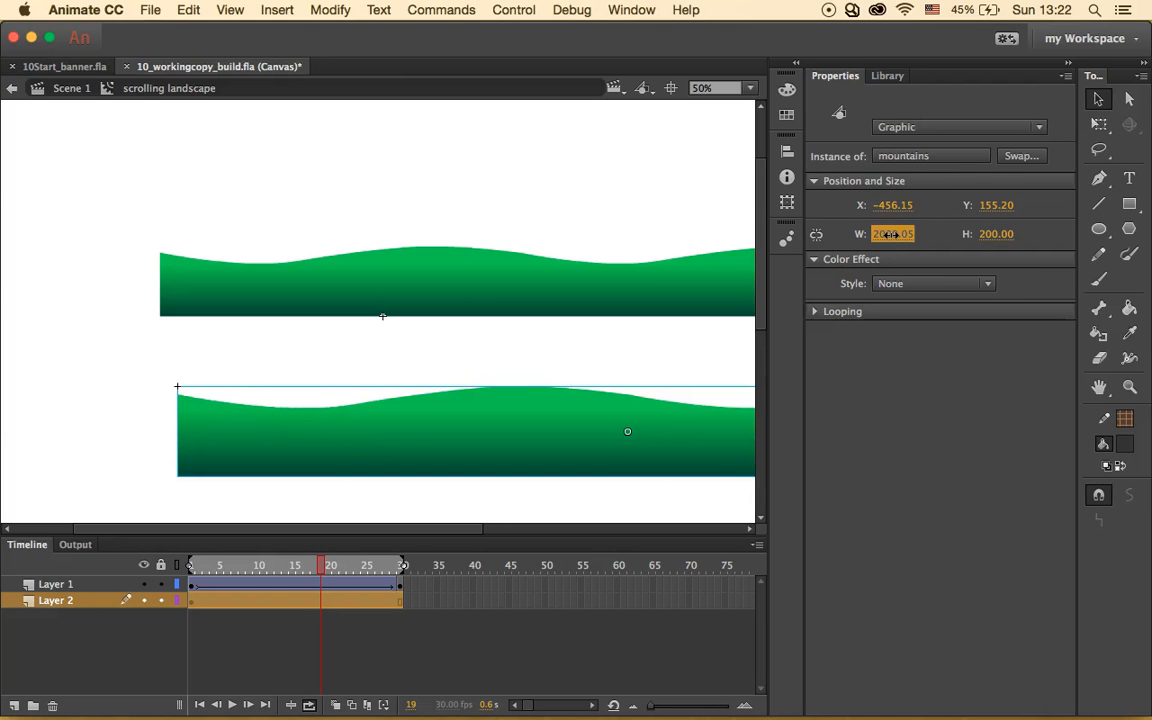
- Position the second mountains instance at X 0, Y -200
{"action": "left_click", "coordinate": [898, 204]}
{"action": "type", "text": "0"}
{"action": "key", "text": "Return"}
{"action": "left_click", "coordinate": [991, 204]}
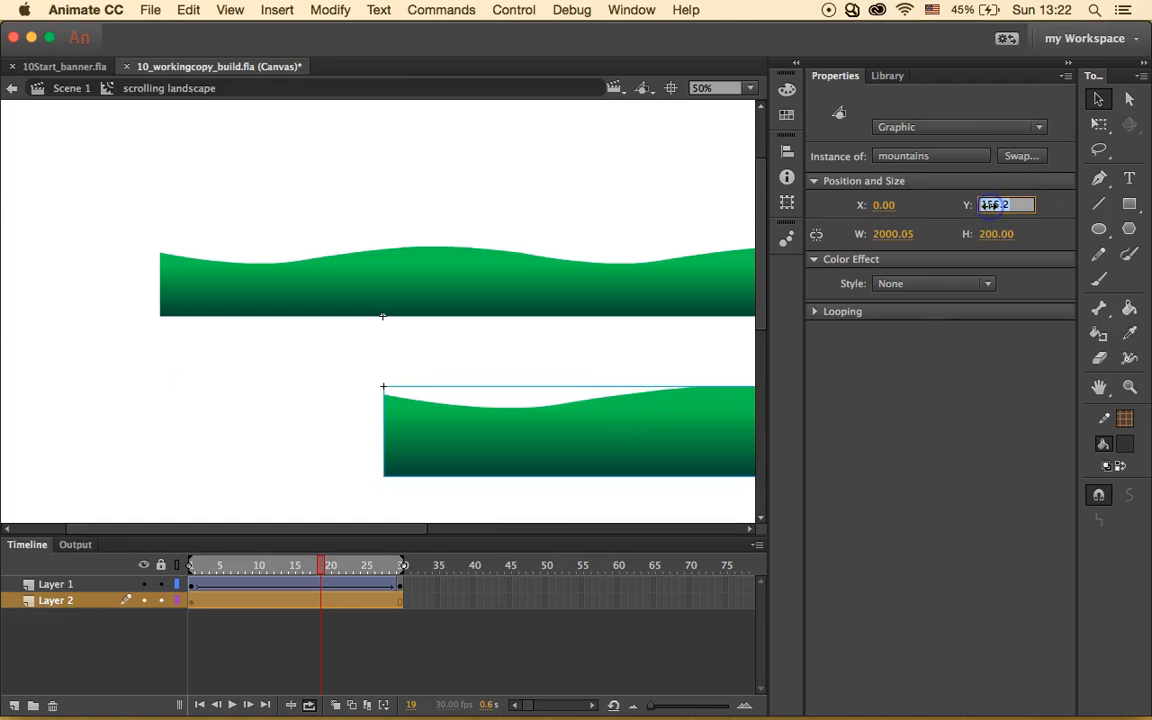
{"action": "type", "text": "200"}
{"action": "key", "text": "Return"}
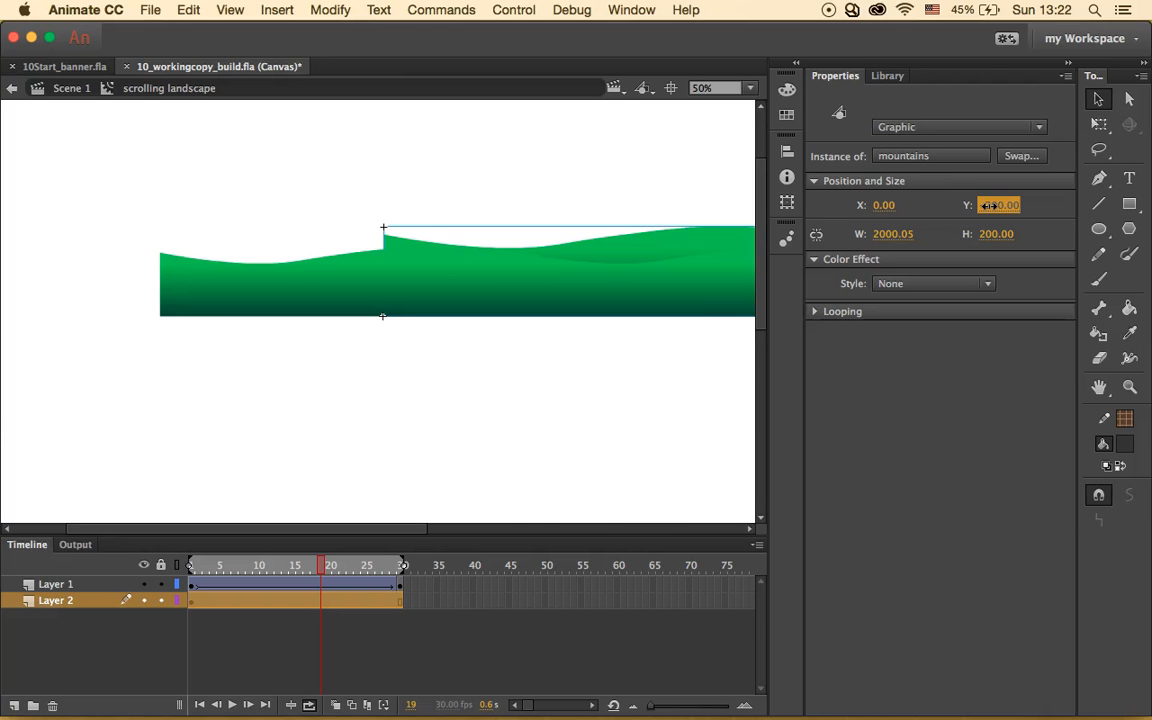
- Insert a Layer 2 keyframe at frame 30 and shift its mountains instance to X -1000
{"action": "left_click", "coordinate": [400, 598]}
{"action": "right_click", "coordinate": [400, 598]}
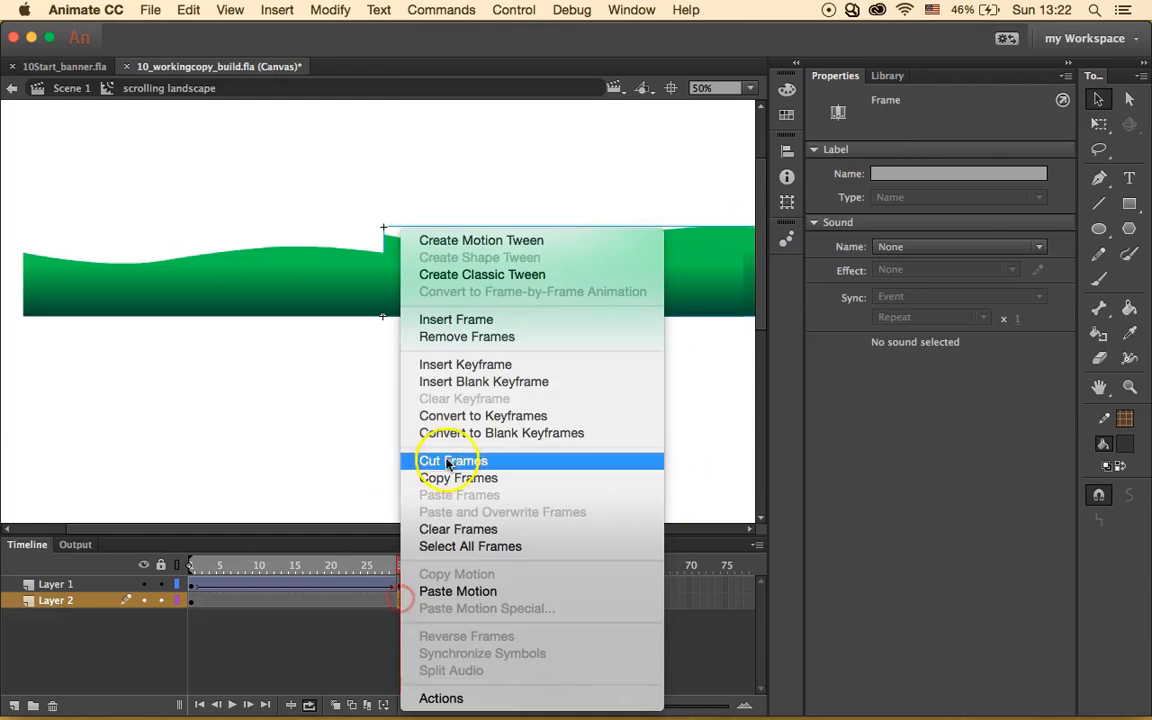
{"action": "left_click", "coordinate": [500, 366]}
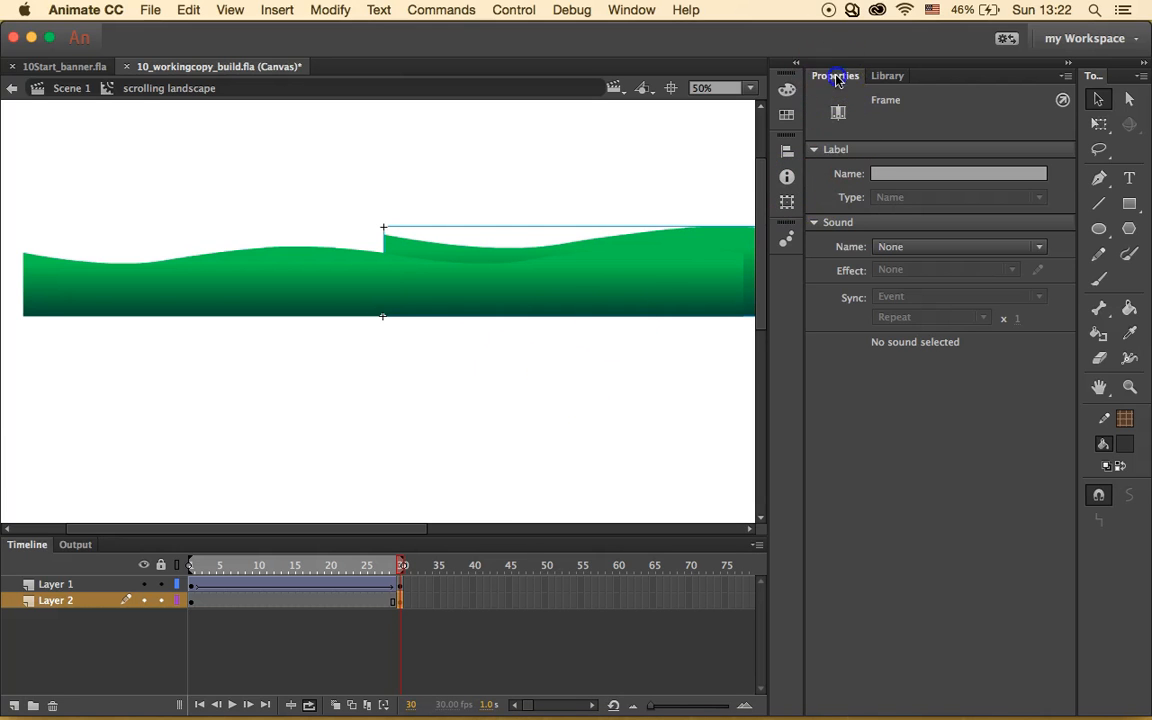
{"action": "left_click", "coordinate": [663, 239]}
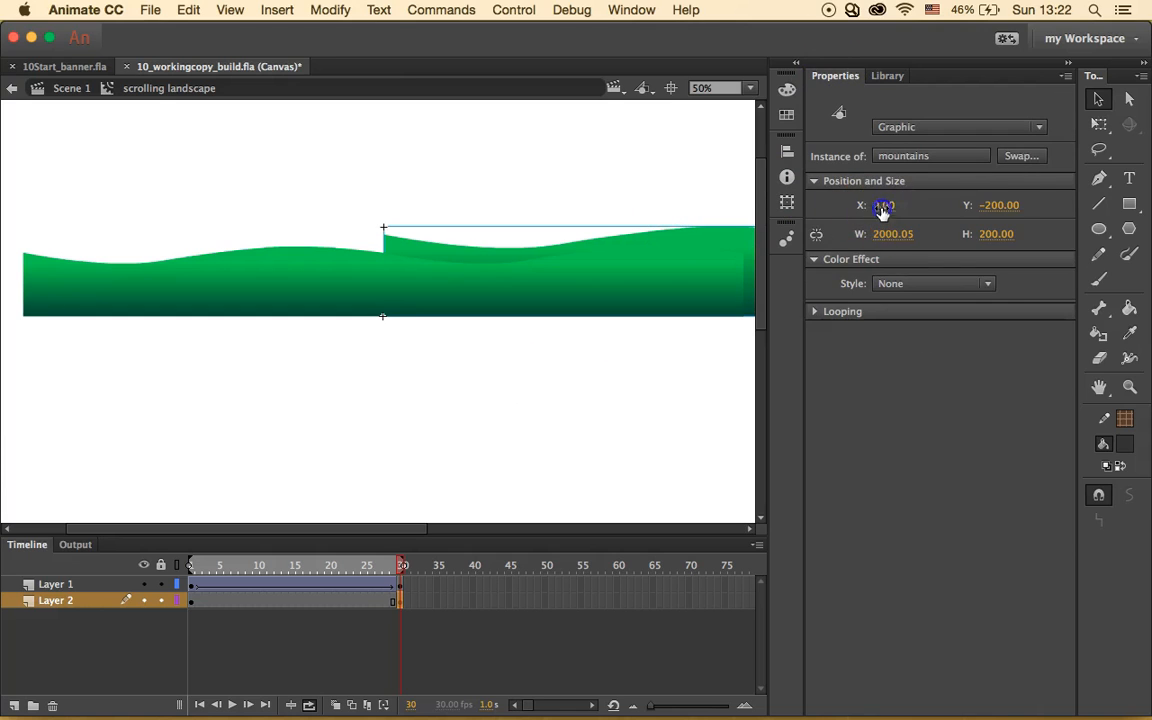
{"action": "left_click", "coordinate": [882, 205]}
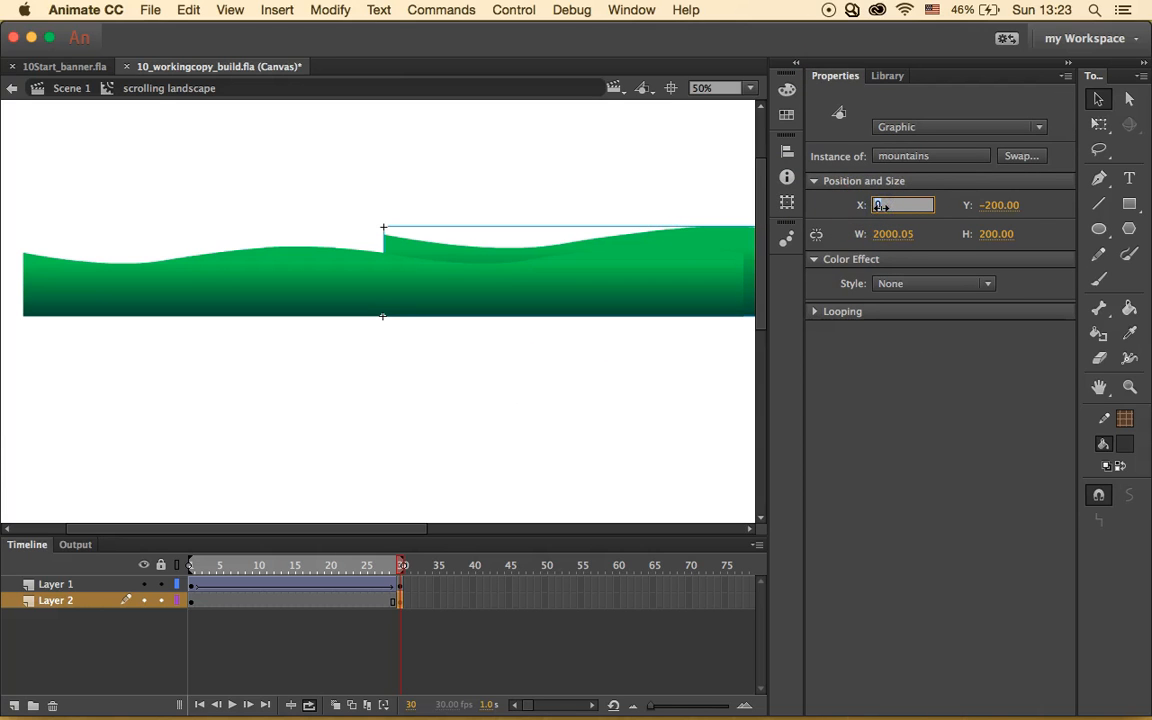
{"action": "type", "text": "-1000"}
{"action": "key", "text": "Return"}
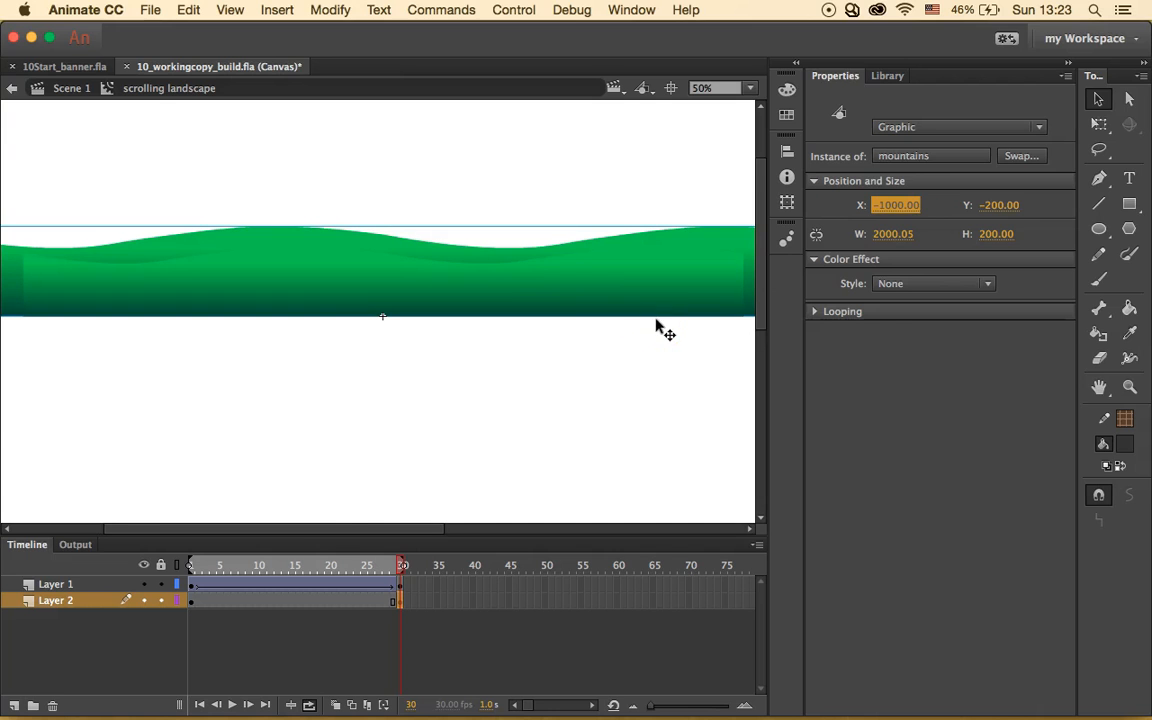
- Create a classic tween on Layer 2's frames and play then stop the timeline to preview it
{"action": "left_click", "coordinate": [284, 603]}
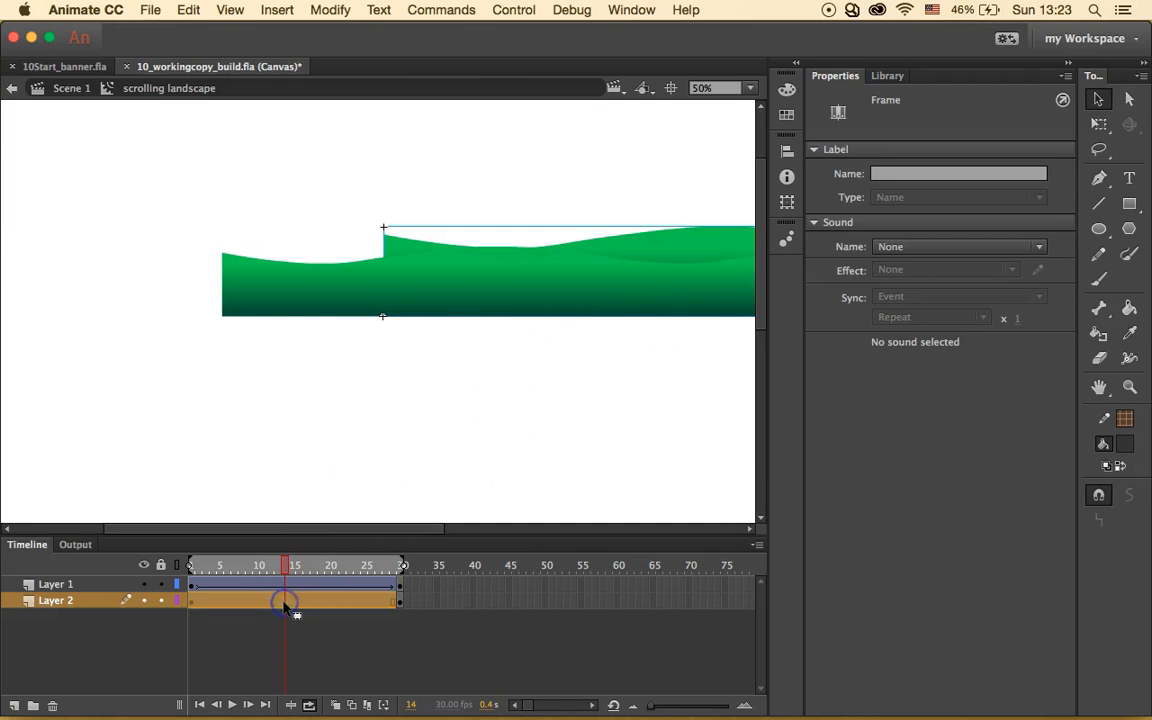
{"action": "right_click", "coordinate": [286, 604]}
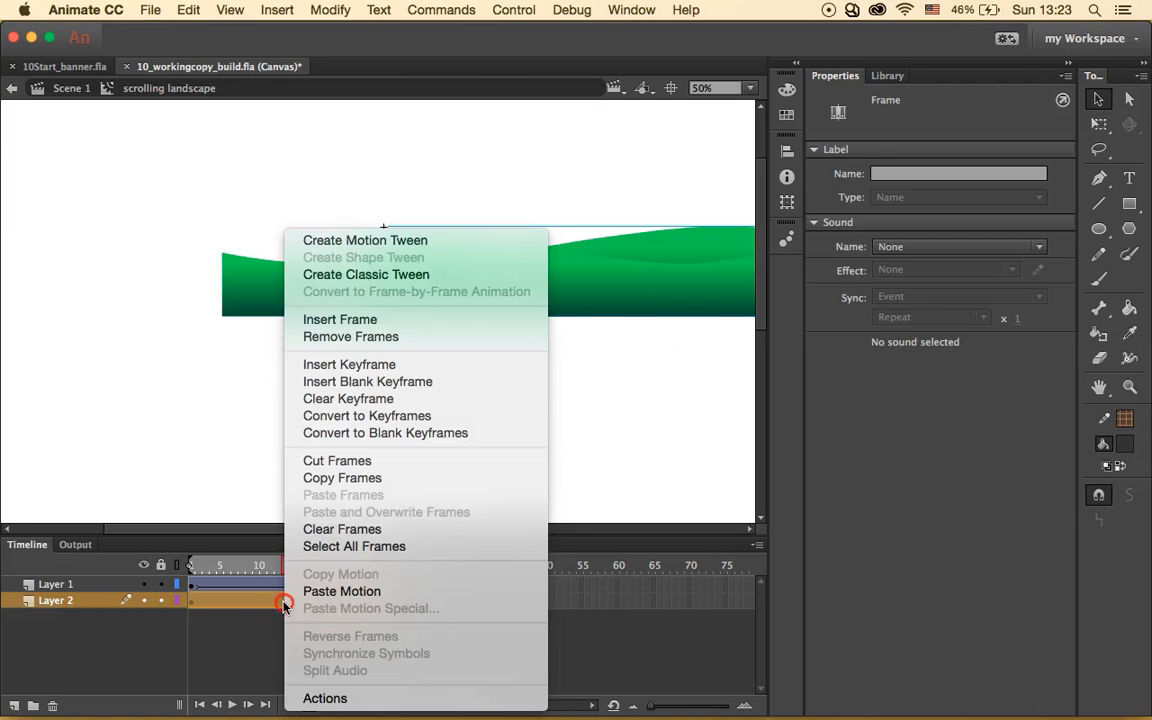
{"action": "left_click", "coordinate": [378, 274]}
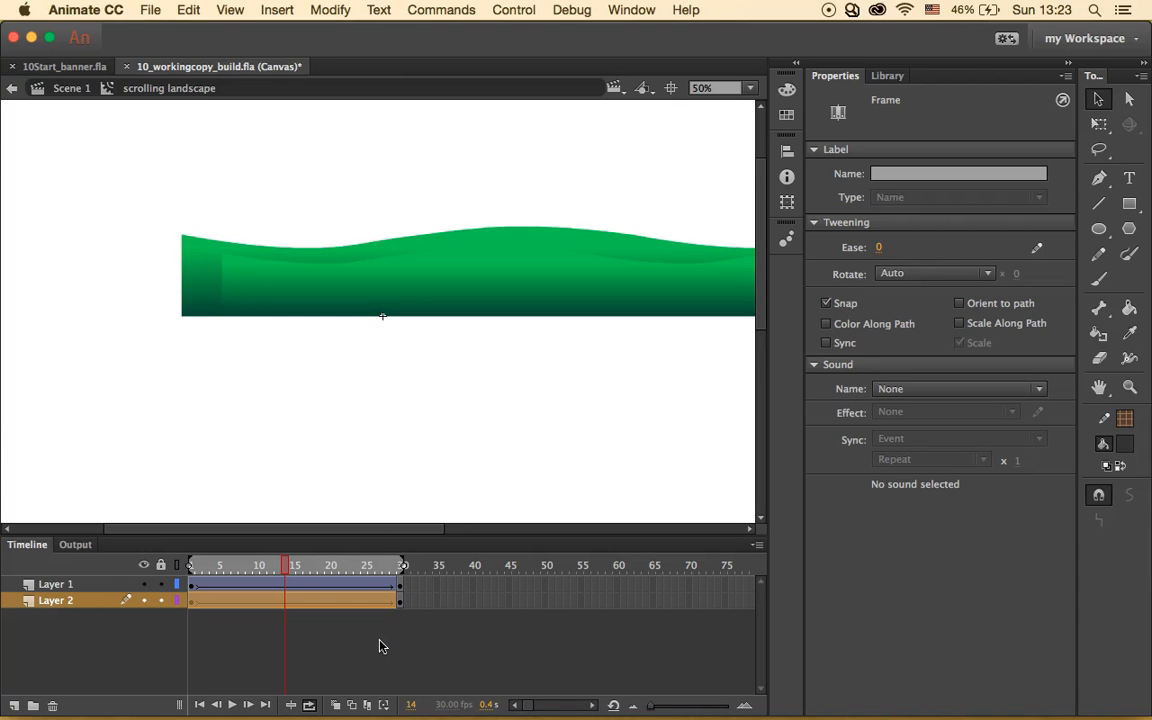
{"action": "left_click", "coordinate": [231, 705]}
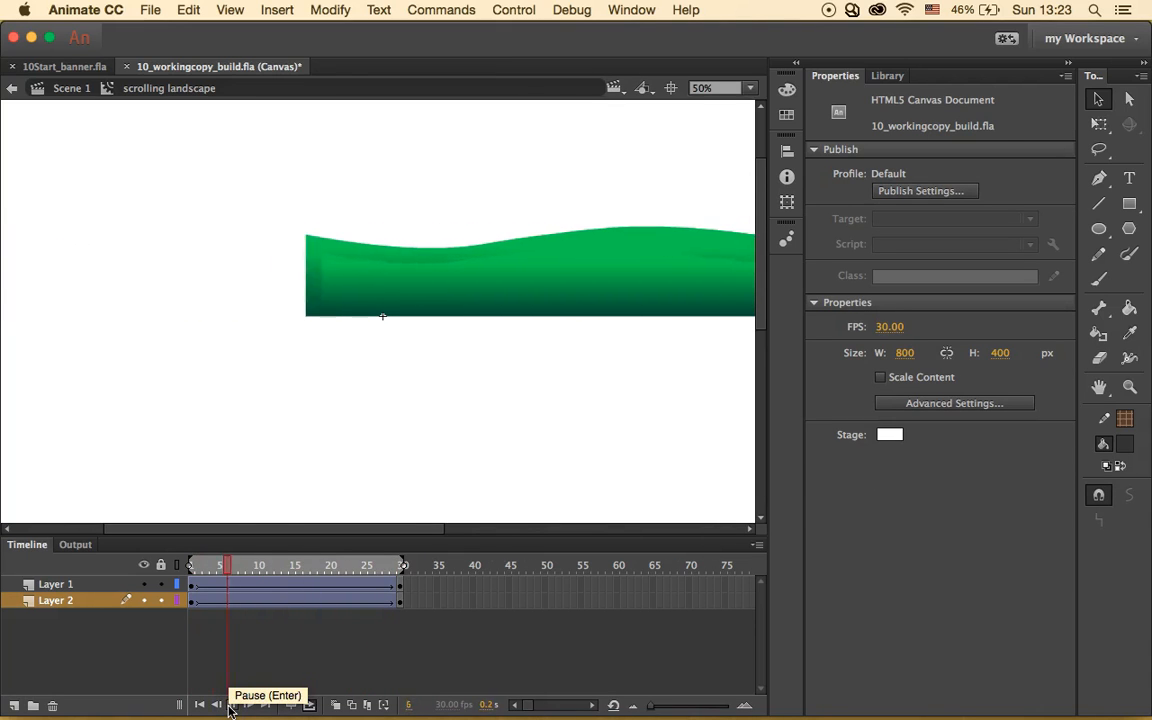
{"action": "left_click", "coordinate": [238, 707]}
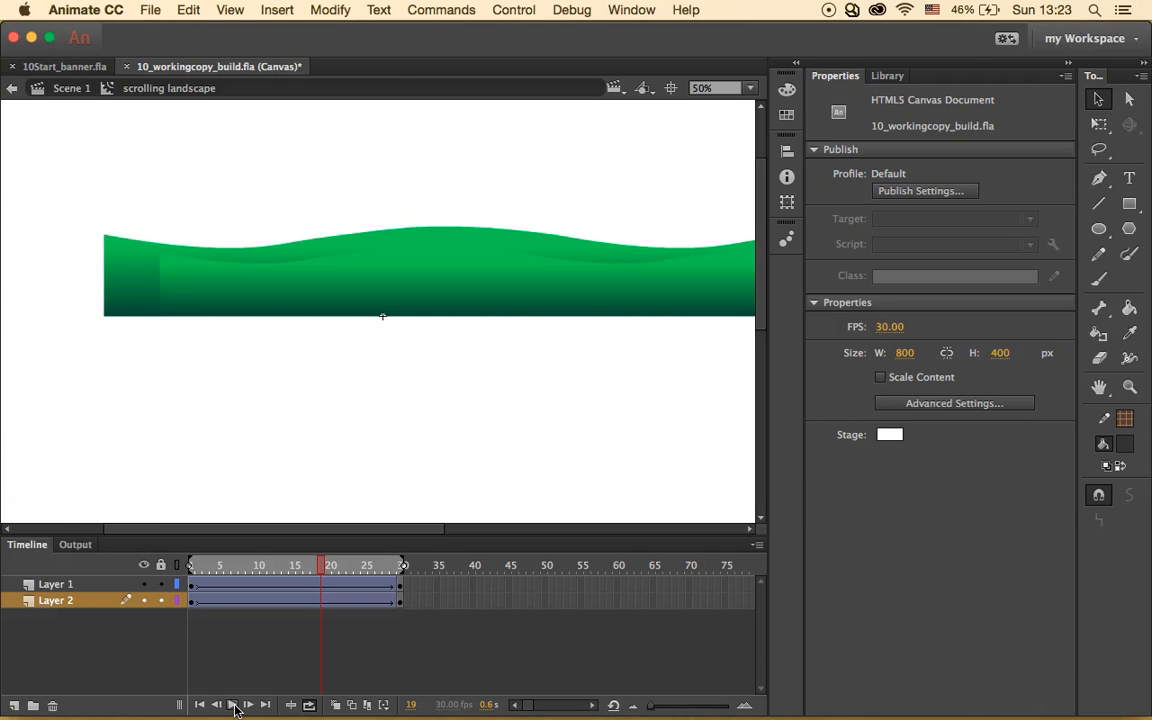
{"action": "left_click", "coordinate": [56, 506]}
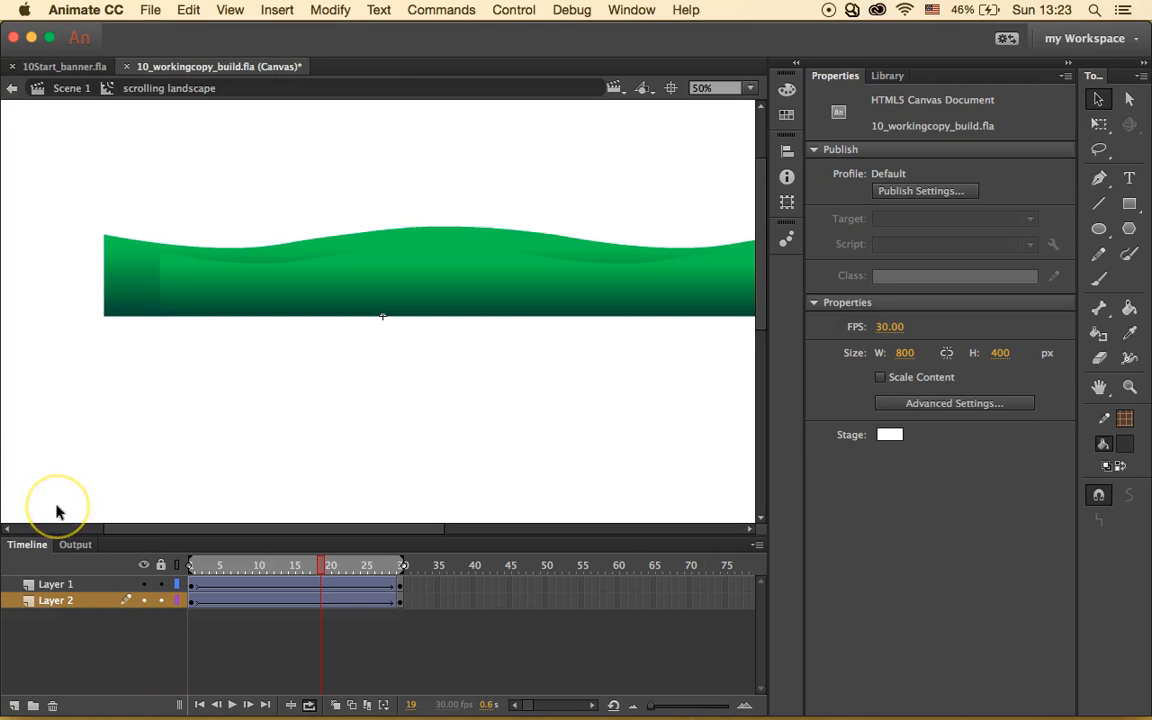
- Back in Scene 1, place a scrolling landscape instance from the Library at X 0, Y 400
{"action": "left_click", "coordinate": [60, 88]}
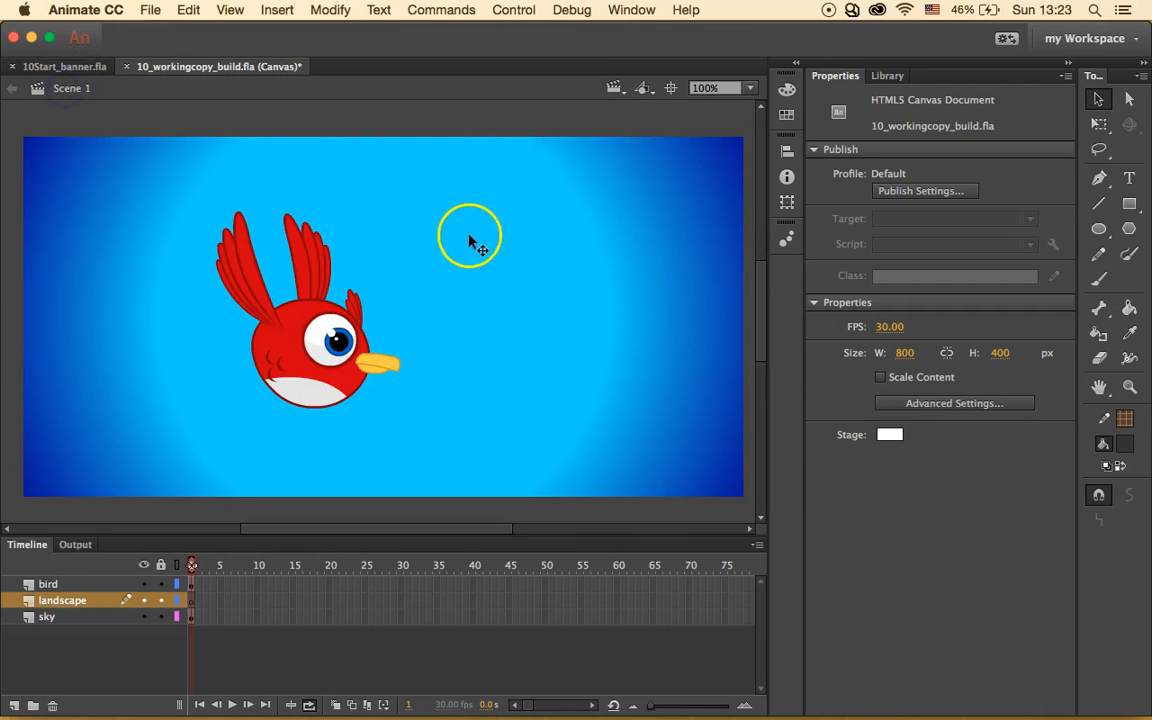
{"action": "left_click", "coordinate": [887, 75]}
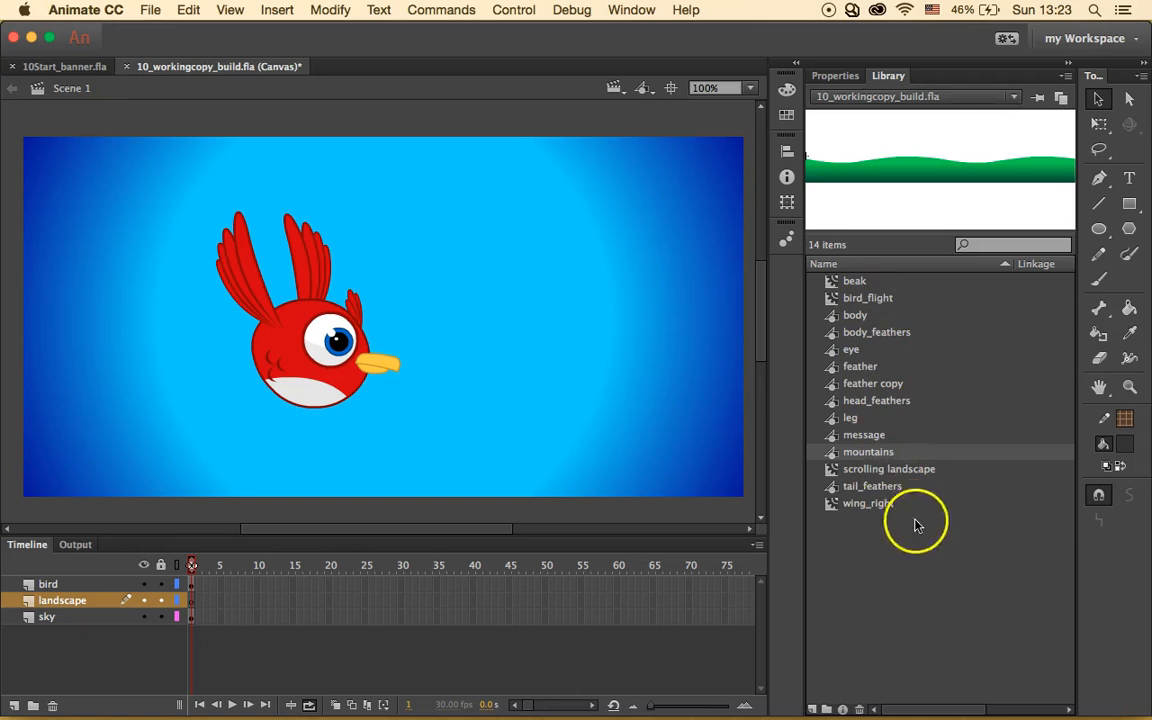
{"action": "left_click", "coordinate": [884, 472]}
{"action": "left_click", "coordinate": [883, 469]}
{"action": "left_click_drag", "start_coordinate": [572, 397], "coordinate": [571, 397]}
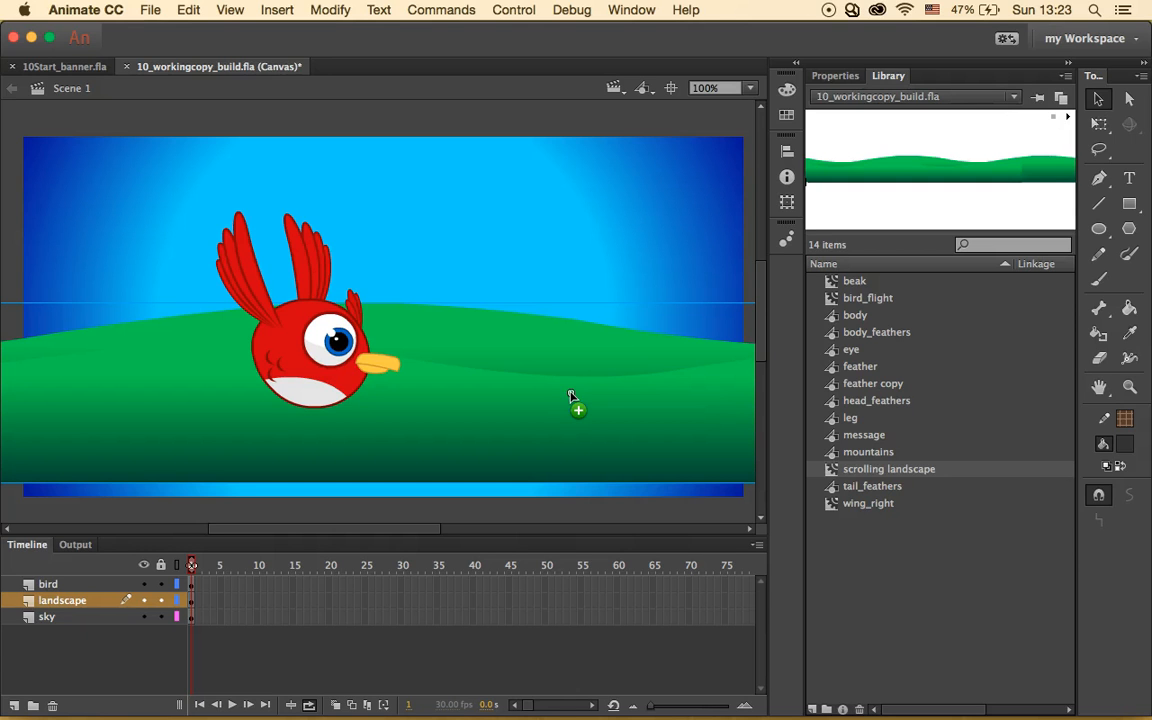
{"action": "left_click", "coordinate": [835, 76]}
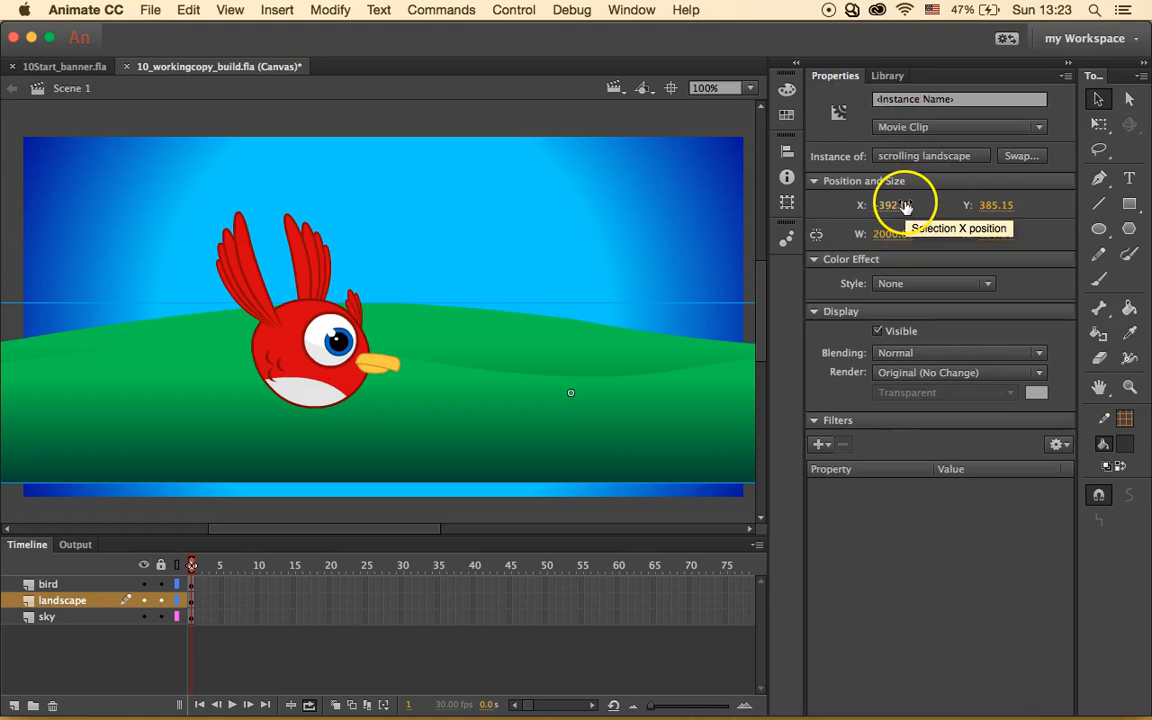
{"action": "left_click", "coordinate": [905, 204]}
{"action": "type", "text": "0"}
{"action": "key", "text": "Return"}
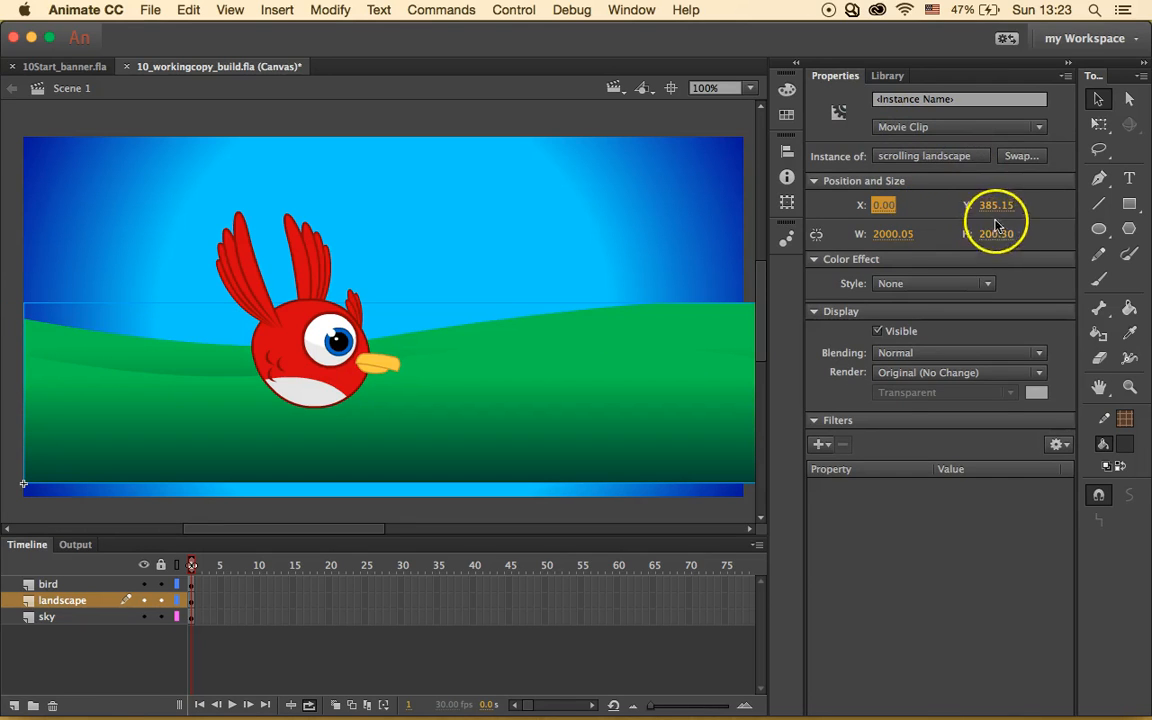
{"action": "left_click", "coordinate": [997, 205]}
{"action": "type", "text": "400"}
{"action": "key", "text": "Return"}
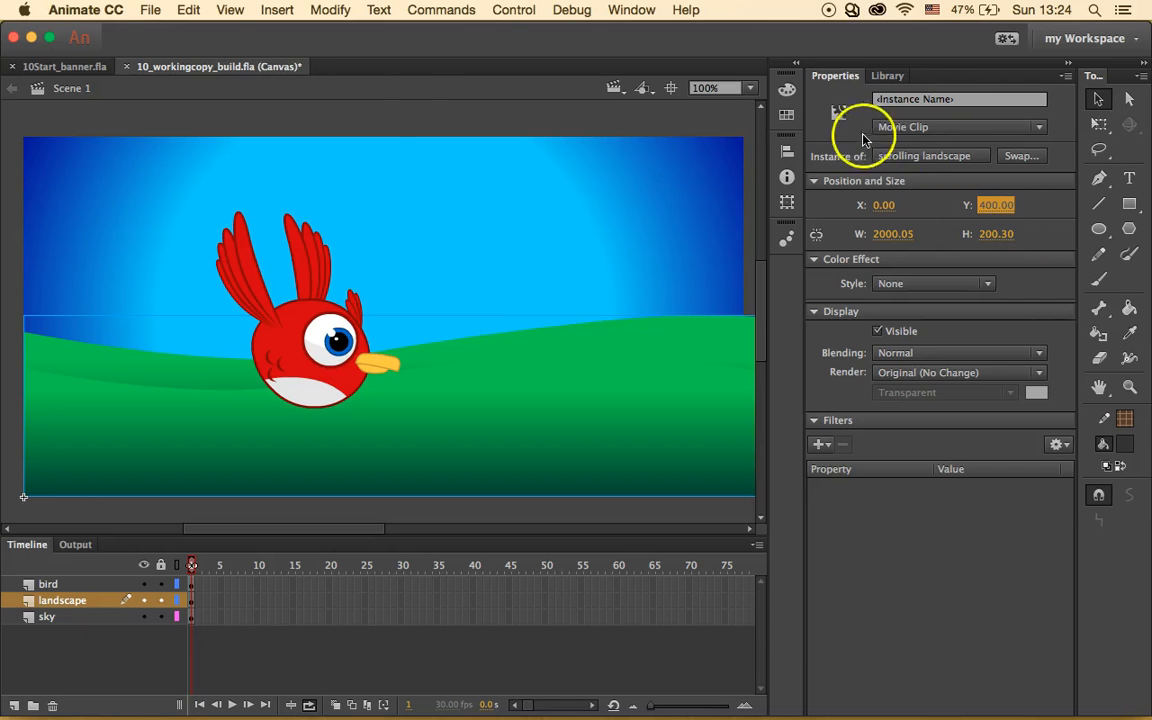
- Save the document and test the banner in the browser
{"action": "left_click", "coordinate": [150, 10]}
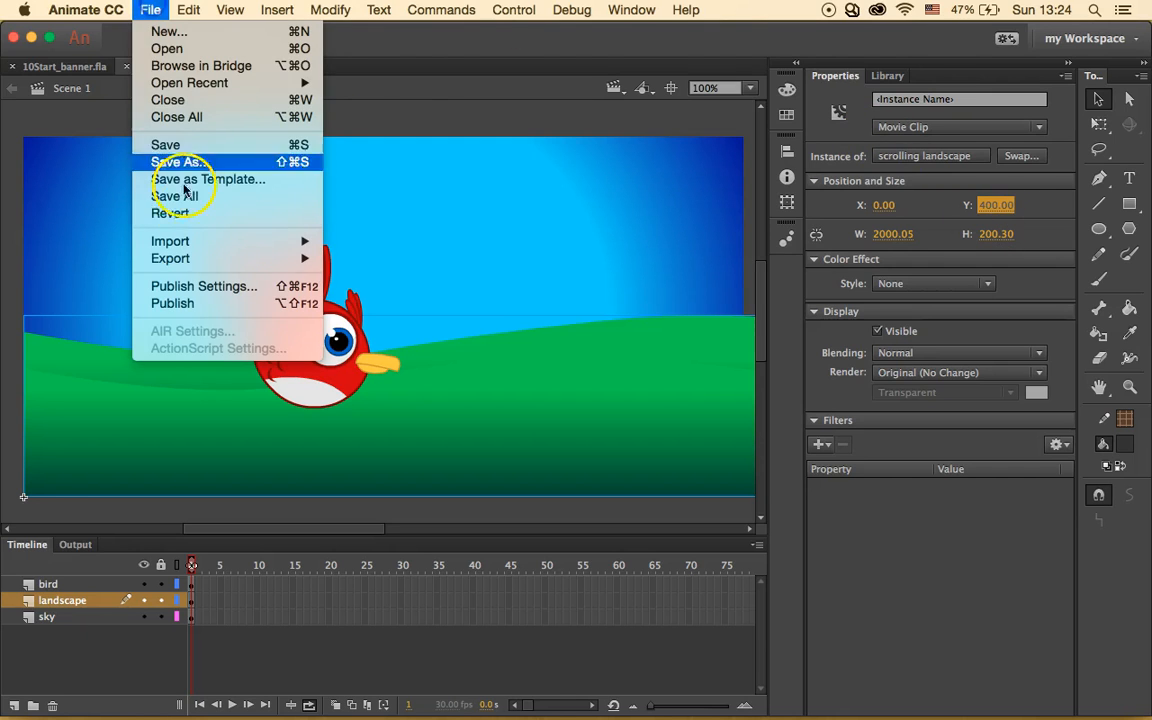
{"action": "left_click", "coordinate": [213, 146]}
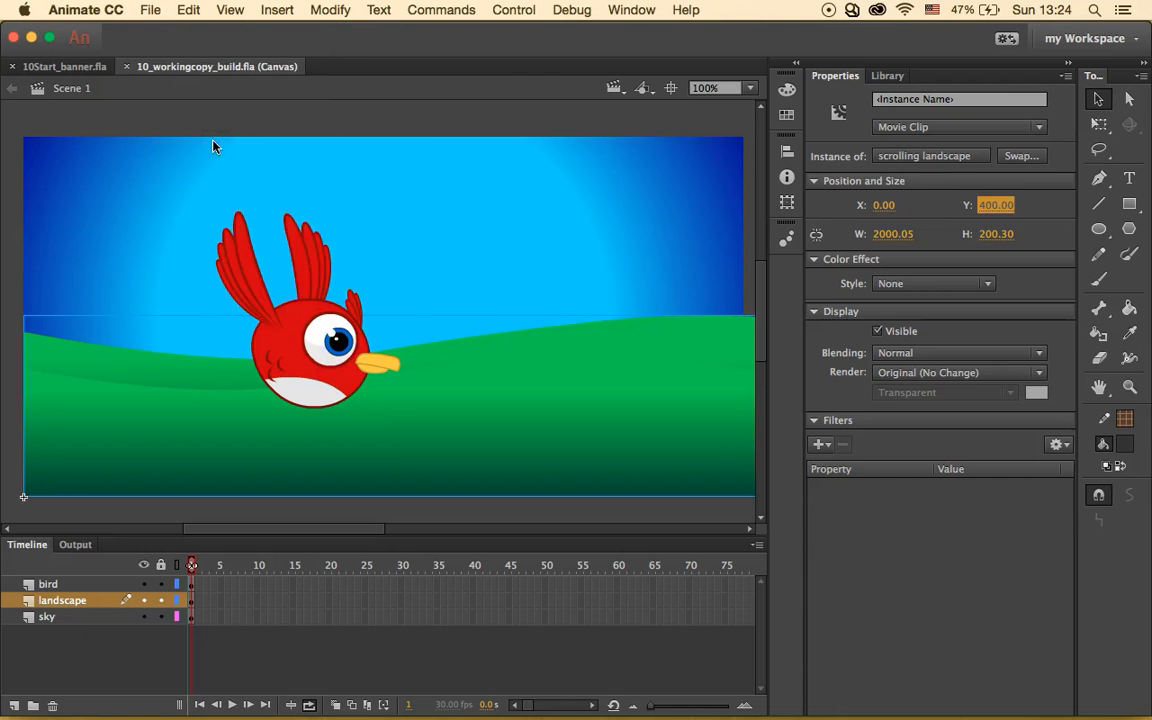
{"action": "left_click", "coordinate": [514, 9]}
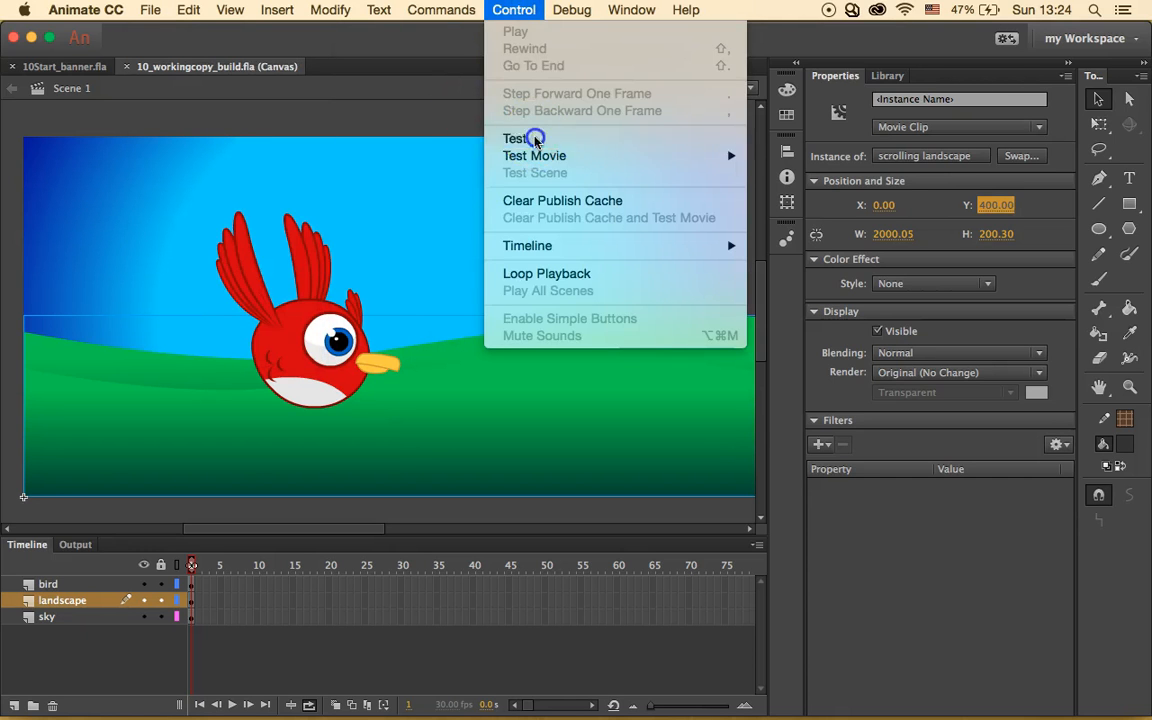
{"action": "left_click", "coordinate": [535, 141]}
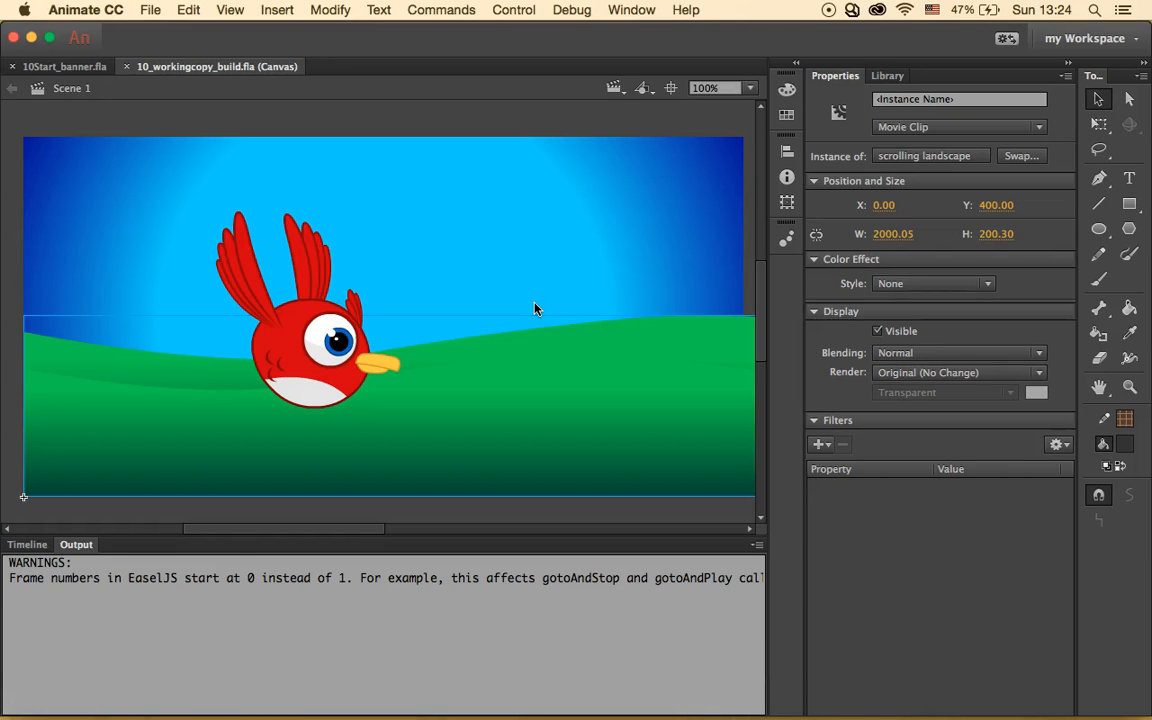
- Watch the bird banner over the scrolling hills in Safari, then minimize the browser
{"action": "left_click", "coordinate": [586, 342]}
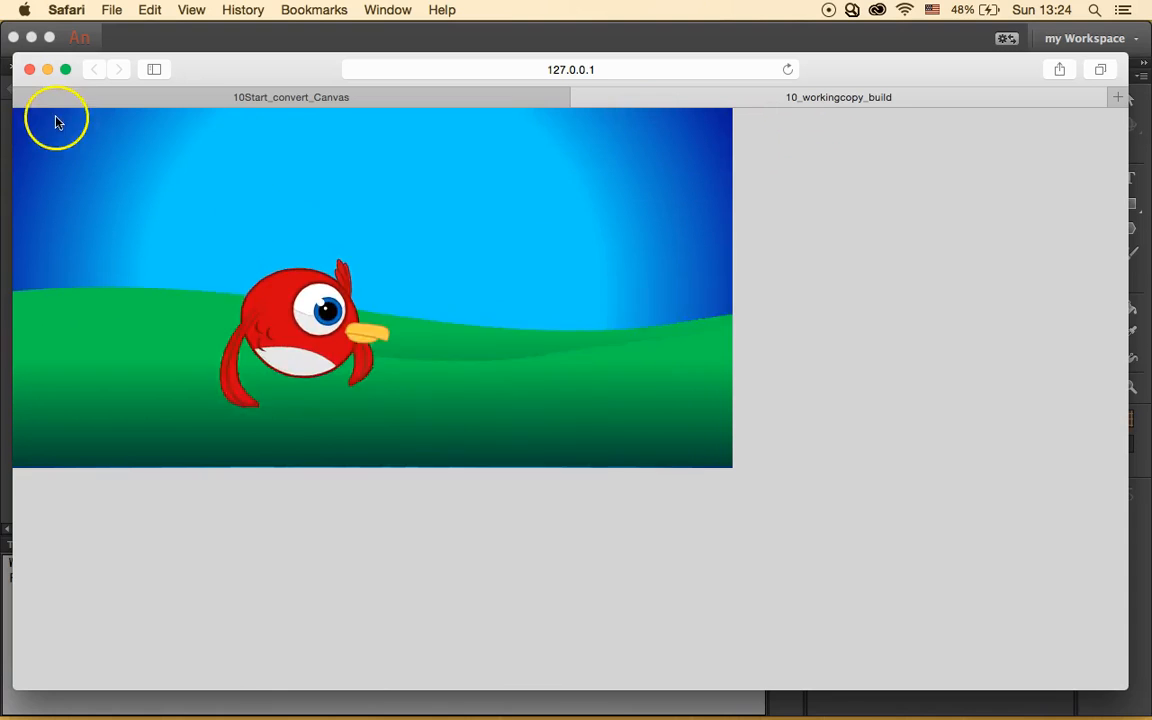
{"action": "left_click", "coordinate": [47, 69]}
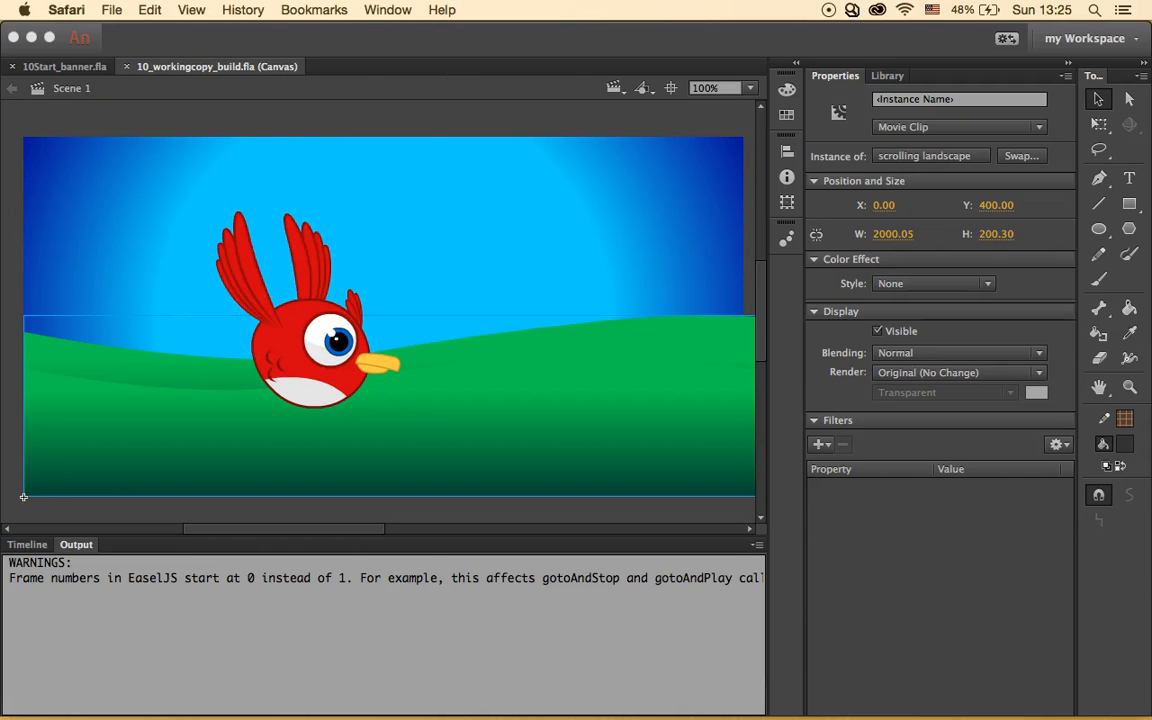
{"action": "left_click", "coordinate": [376, 9]}
- Back in Animate, show Code Snippets with HTML5 Canvas > Event Handlers expanded and float the panel
{"action": "left_click", "coordinate": [368, 9]}
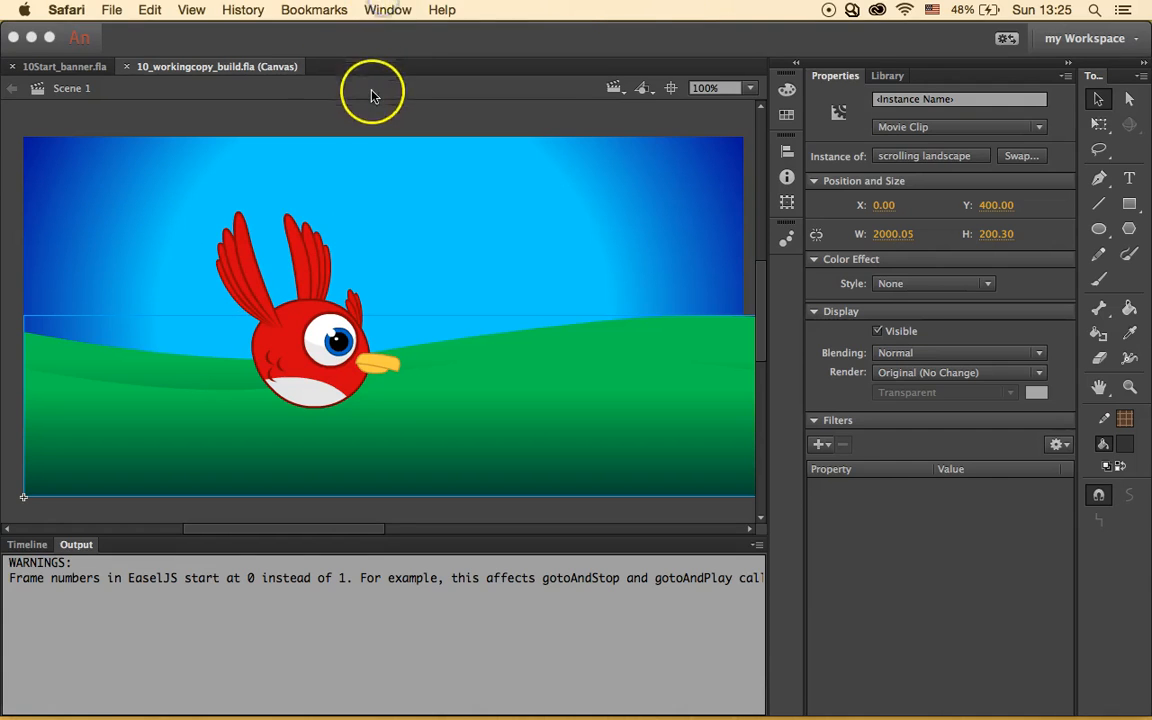
{"action": "left_click", "coordinate": [370, 95]}
{"action": "left_click", "coordinate": [618, 9]}
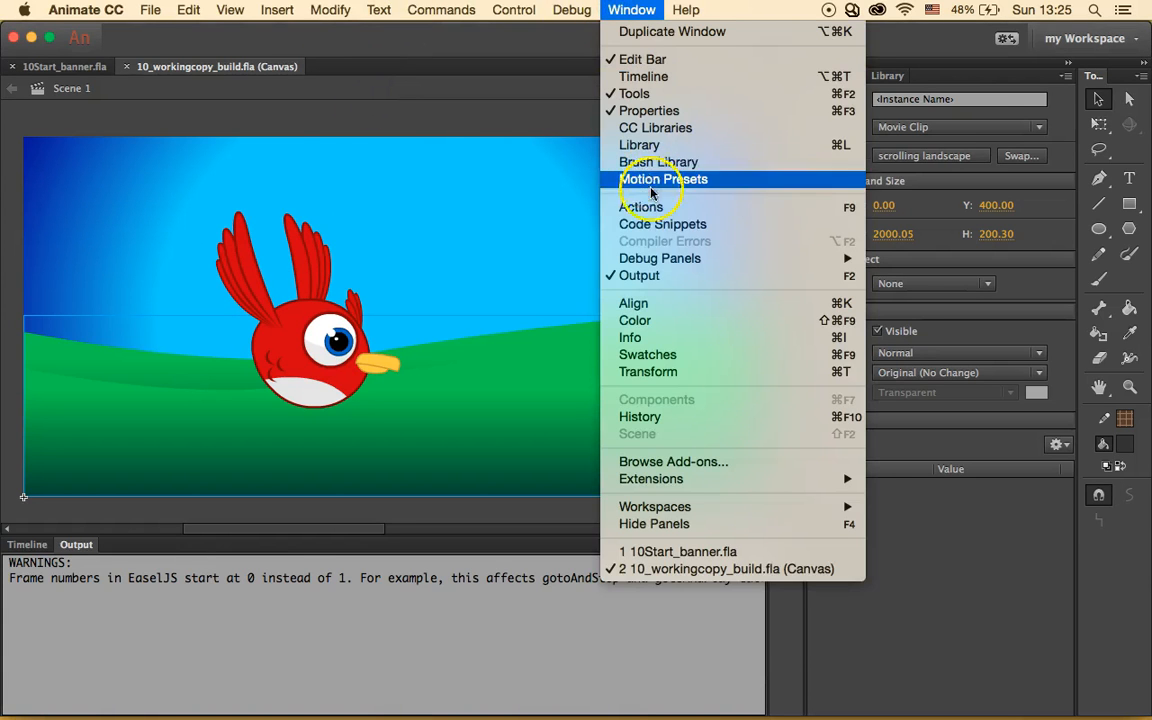
{"action": "left_click", "coordinate": [686, 226]}
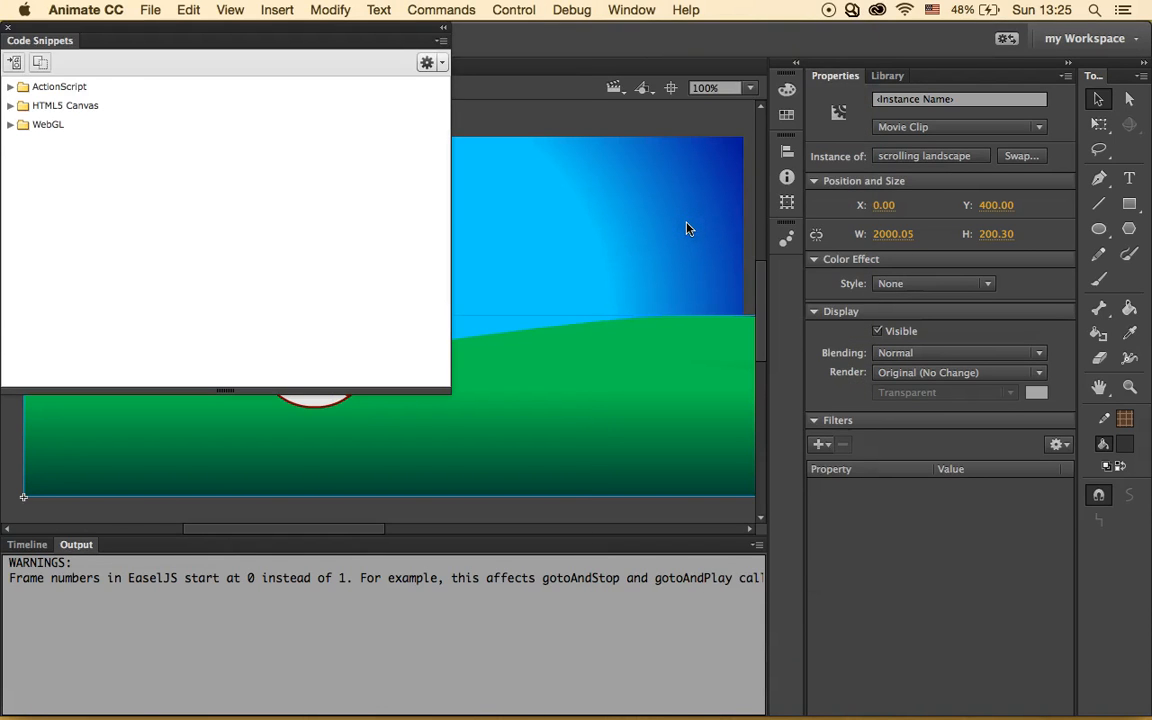
{"action": "left_click", "coordinate": [9, 106]}
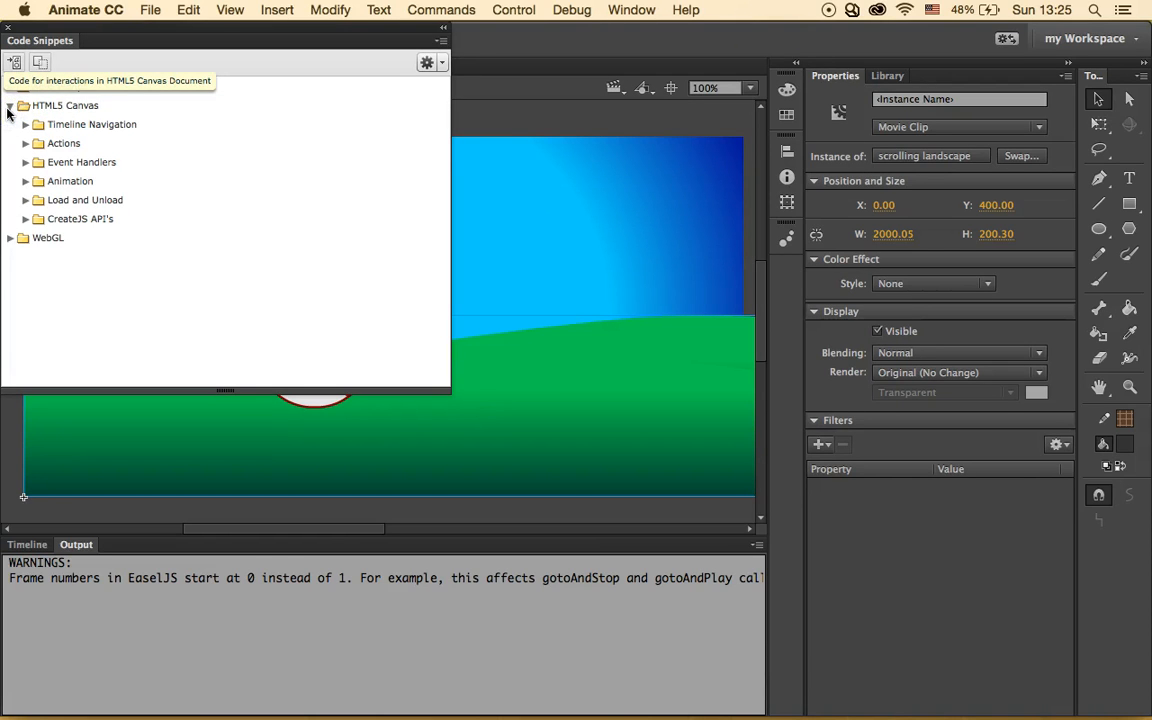
{"action": "left_click", "coordinate": [23, 163]}
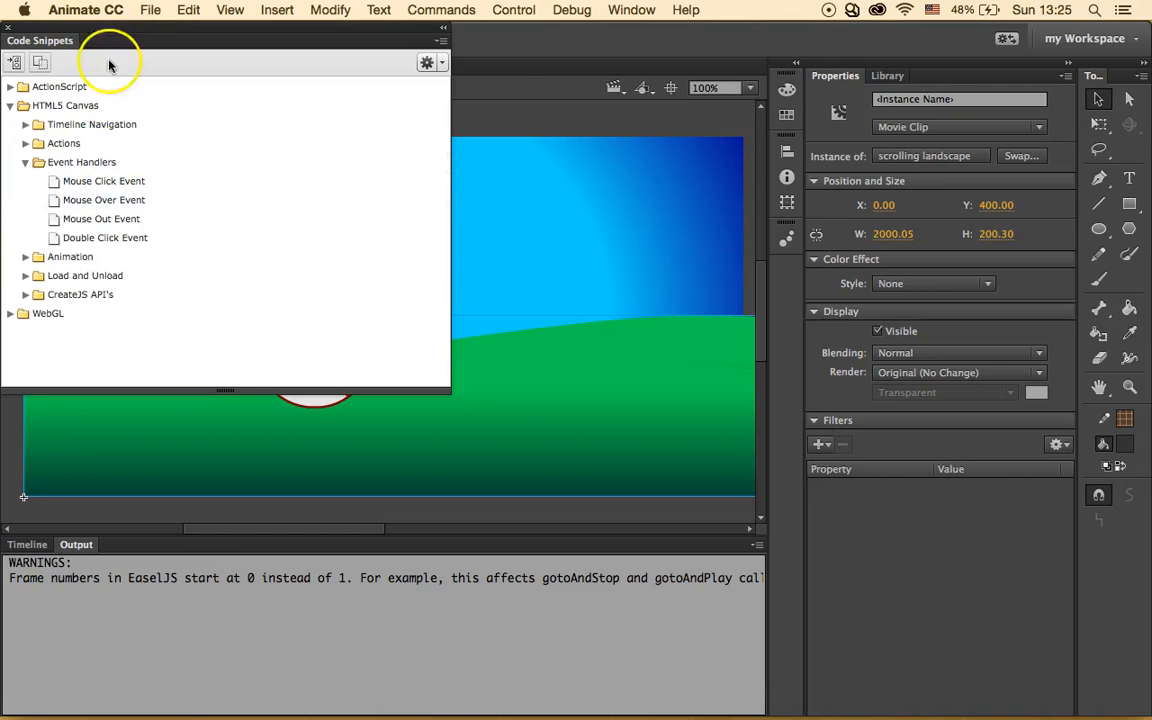
{"action": "left_click", "coordinate": [164, 54]}
{"action": "left_click_drag", "start_coordinate": [164, 56], "coordinate": [604, 198]}
{"action": "left_click", "coordinate": [320, 256]}
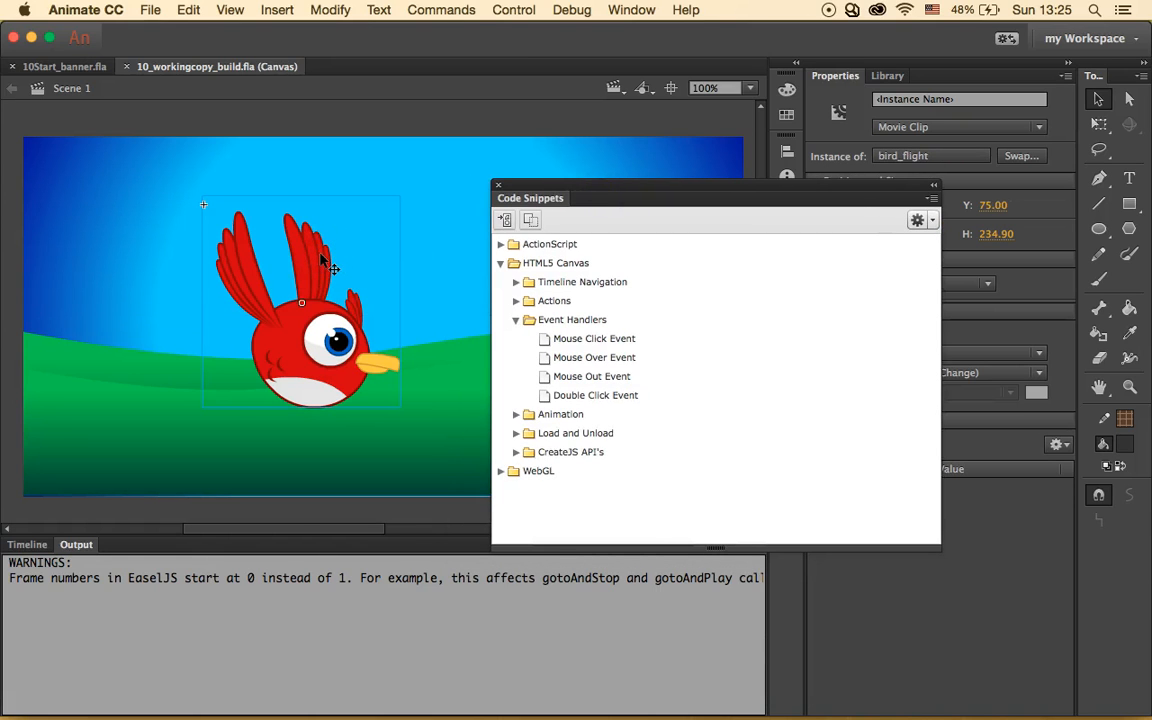
- Apply the Mouse Click Event snippet to the bird, letting Animate assign the instance name
{"action": "left_click", "coordinate": [592, 338]}
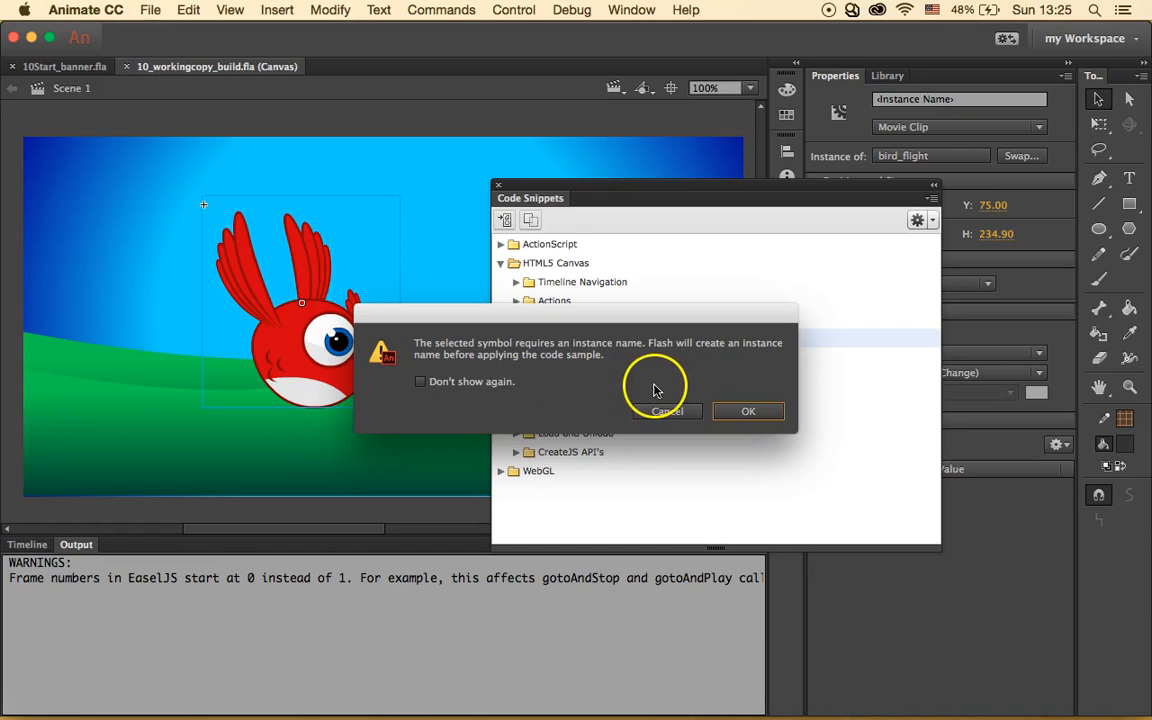
{"action": "left_click", "coordinate": [736, 412]}
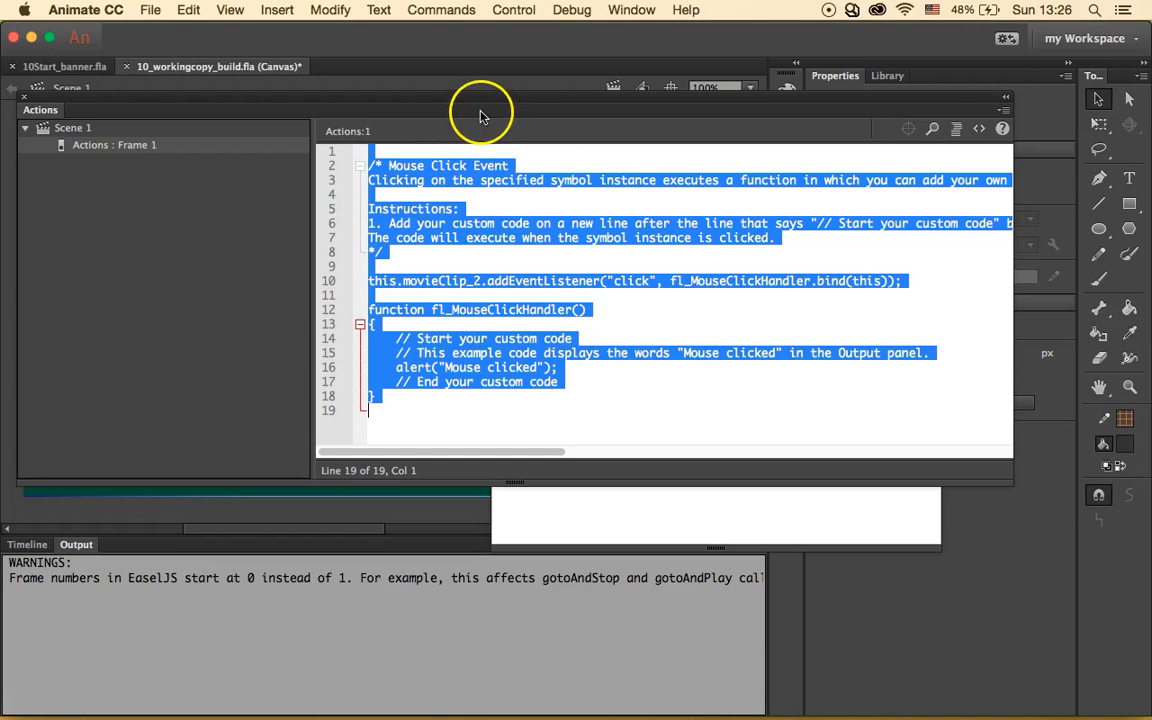
{"action": "left_click", "coordinate": [516, 9]}
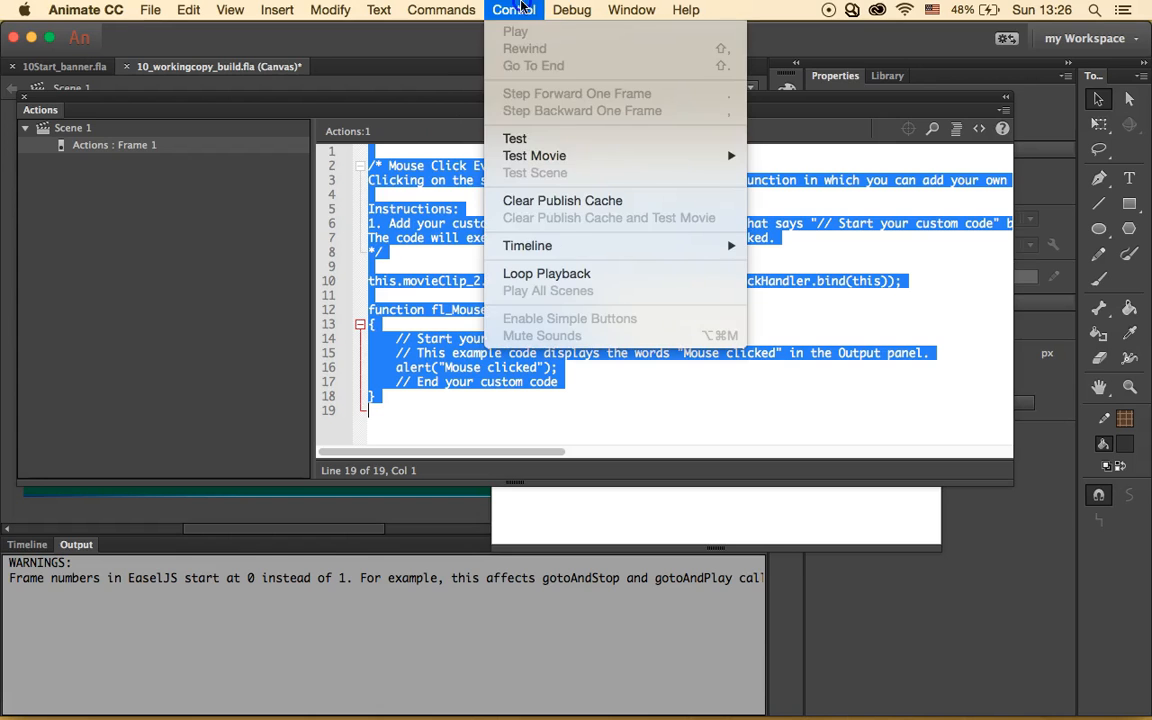
- Test the banner in Safari, click the bird to get the Mouse clicked alert, then close the preview
{"action": "left_click", "coordinate": [540, 138]}
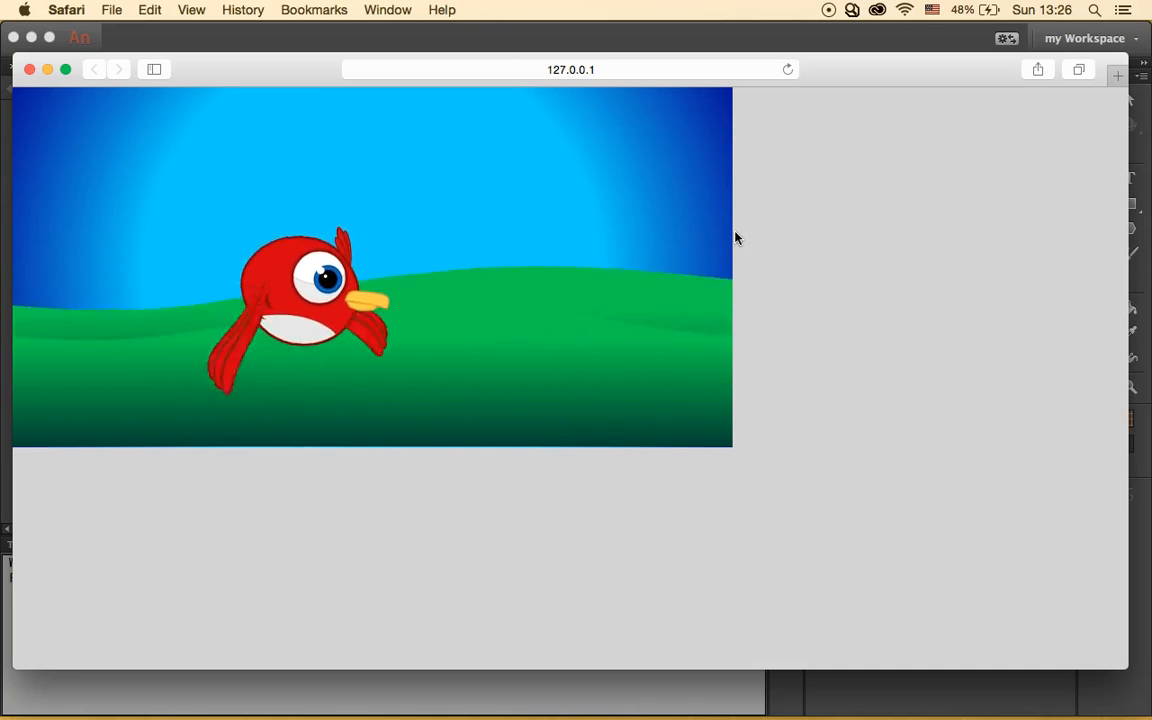
{"action": "left_click", "coordinate": [287, 302]}
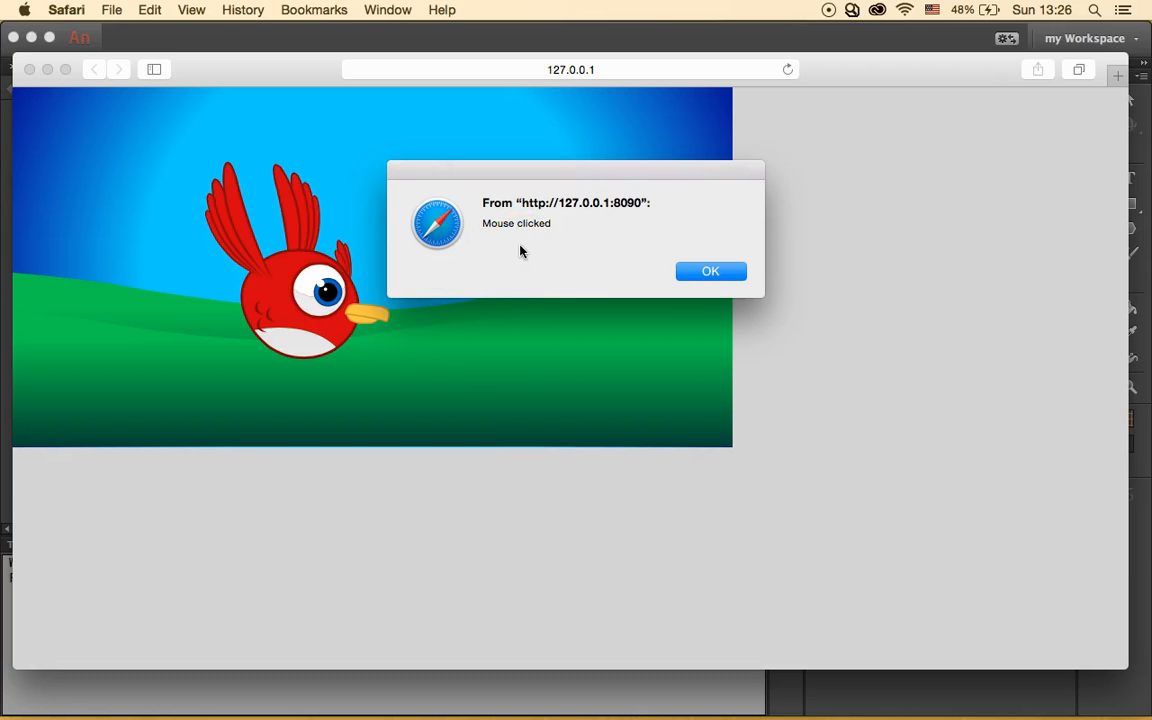
{"action": "left_click", "coordinate": [712, 272]}
{"action": "left_click", "coordinate": [352, 137]}
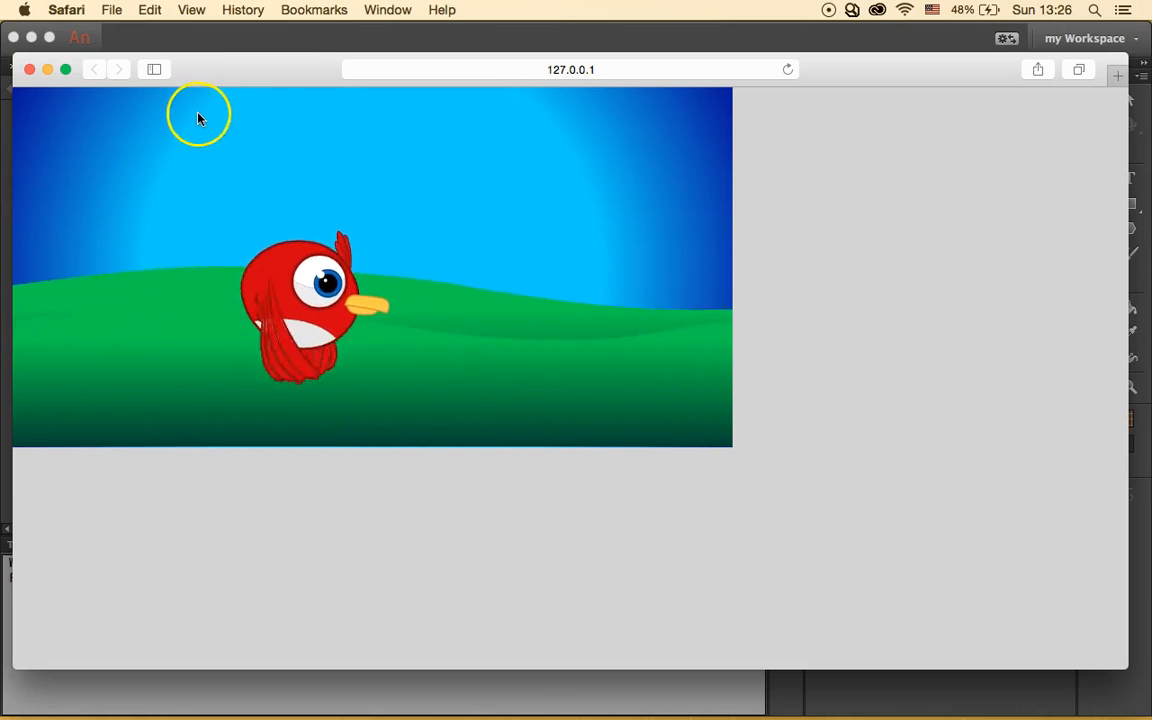
{"action": "left_click", "coordinate": [30, 70]}
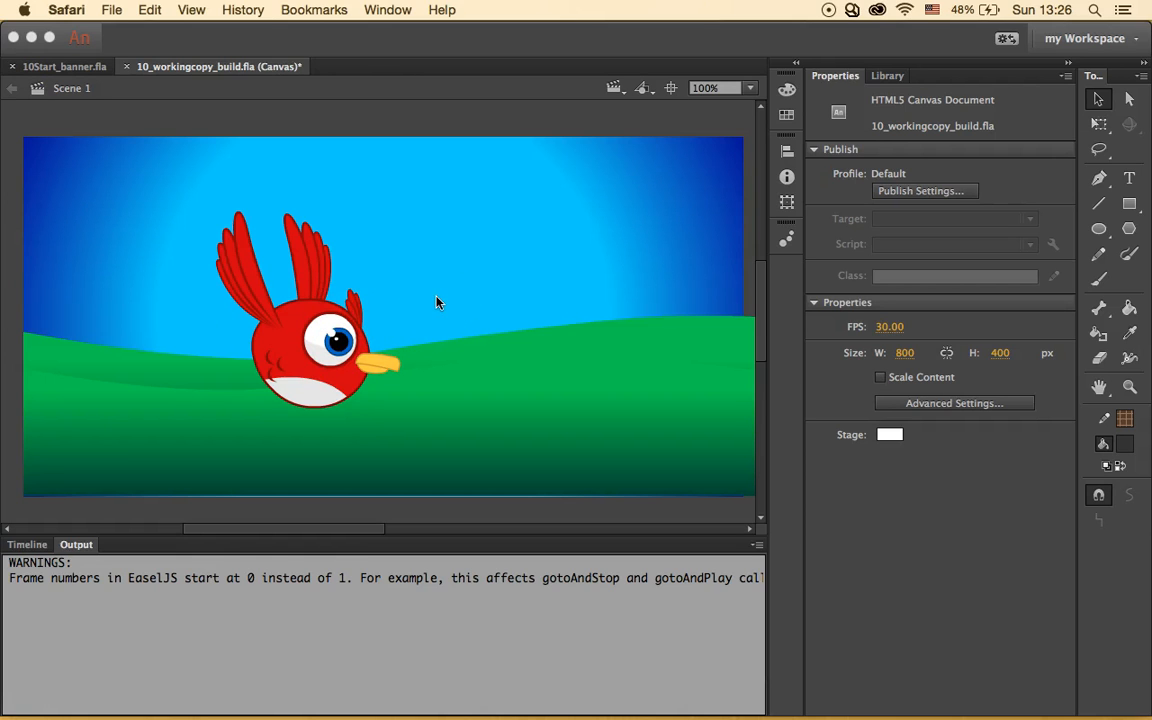
- Close the Actions and Code Snippets panels and select the bird movie clip on the stage
{"action": "left_click", "coordinate": [297, 331]}
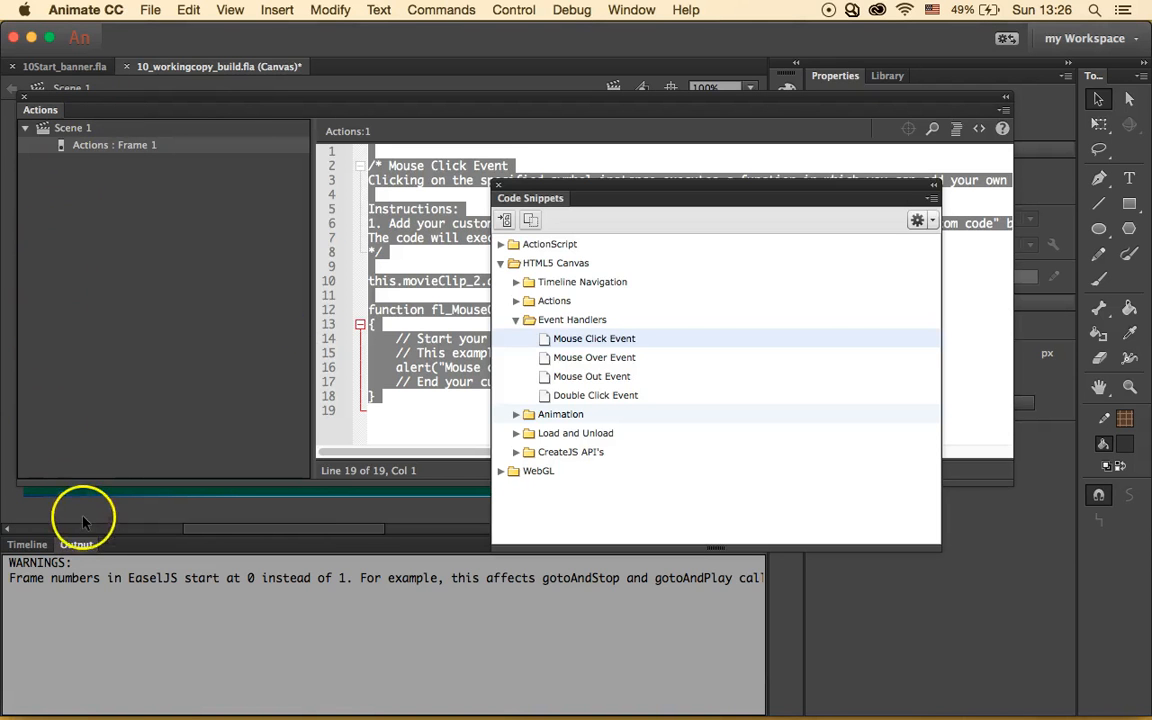
{"action": "left_click", "coordinate": [21, 97]}
{"action": "left_click", "coordinate": [498, 185]}
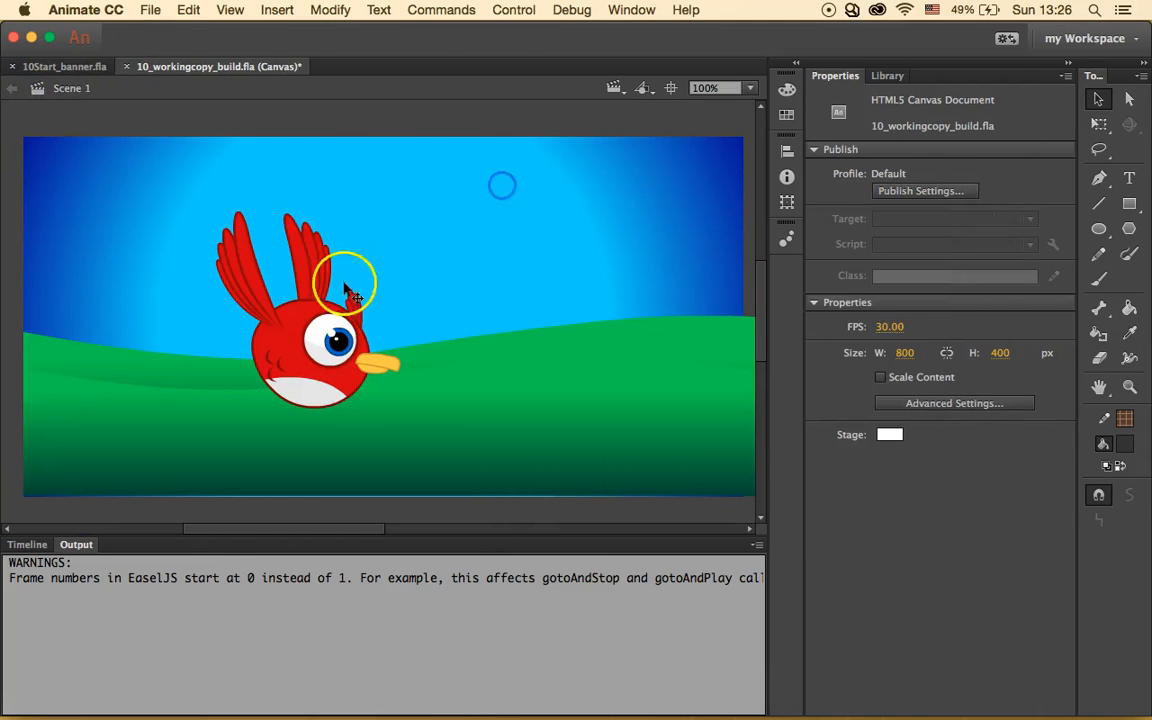
{"action": "left_click", "coordinate": [330, 292]}
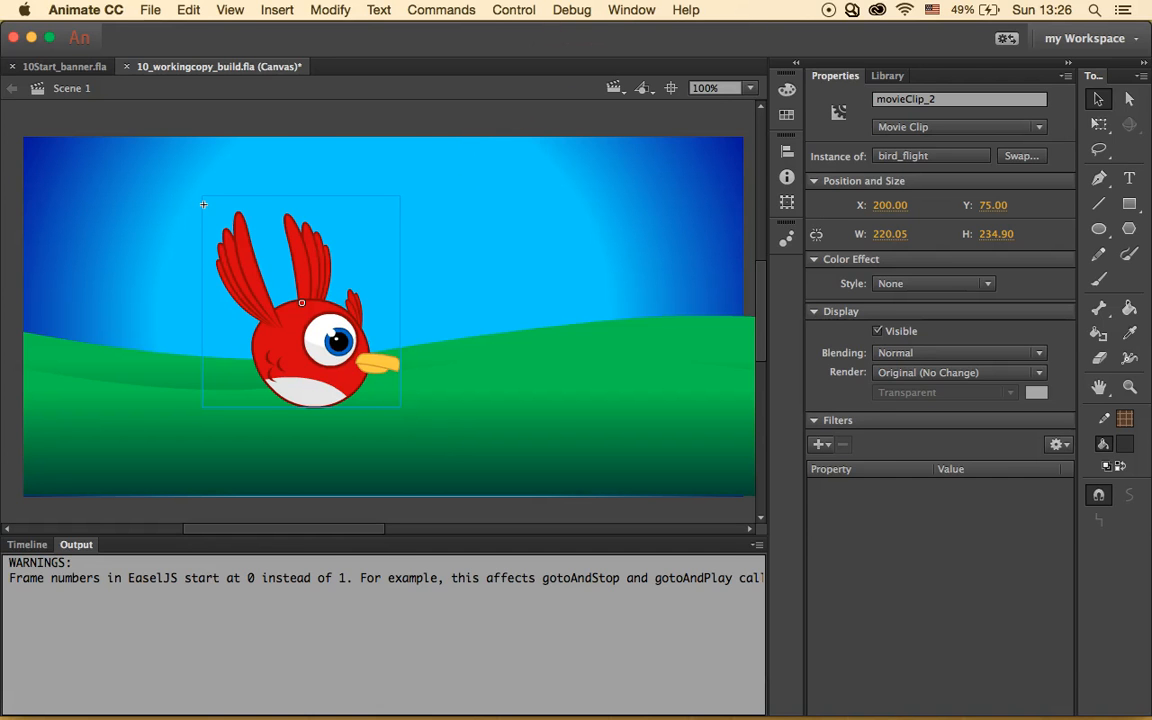
- Insert the HTML5 Canvas > Actions 'Stop a Movie Clip' snippet for movieClip_2
{"action": "left_click", "coordinate": [621, 12]}
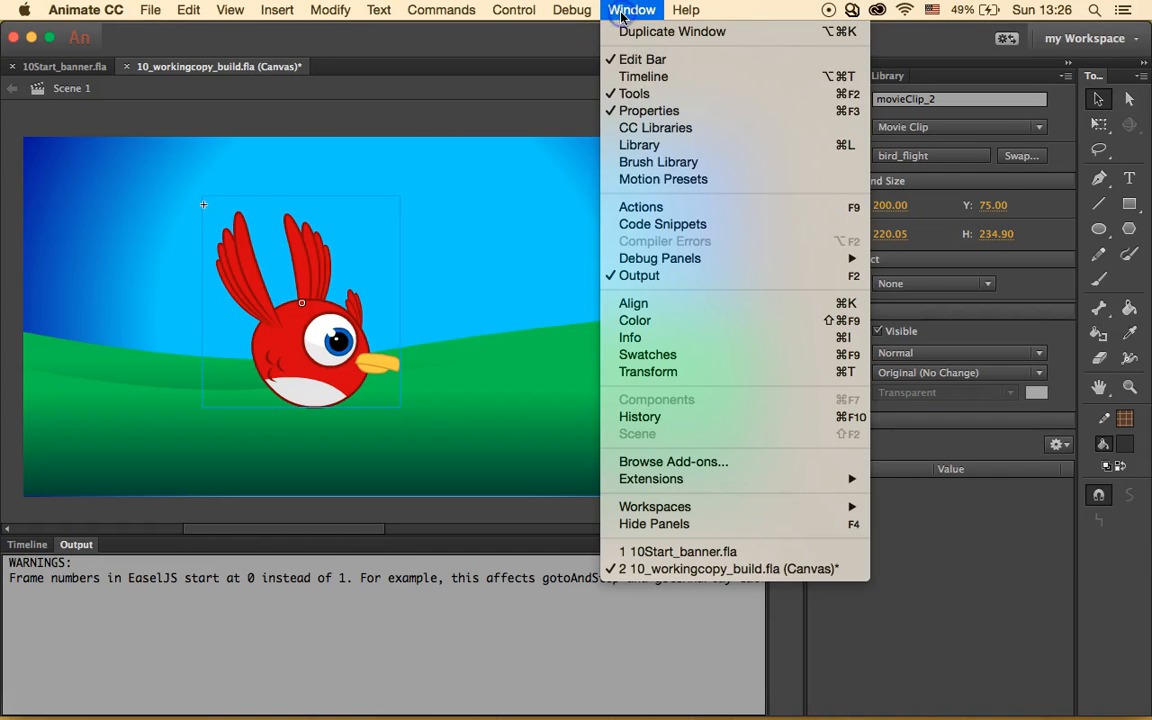
{"action": "left_click", "coordinate": [694, 235]}
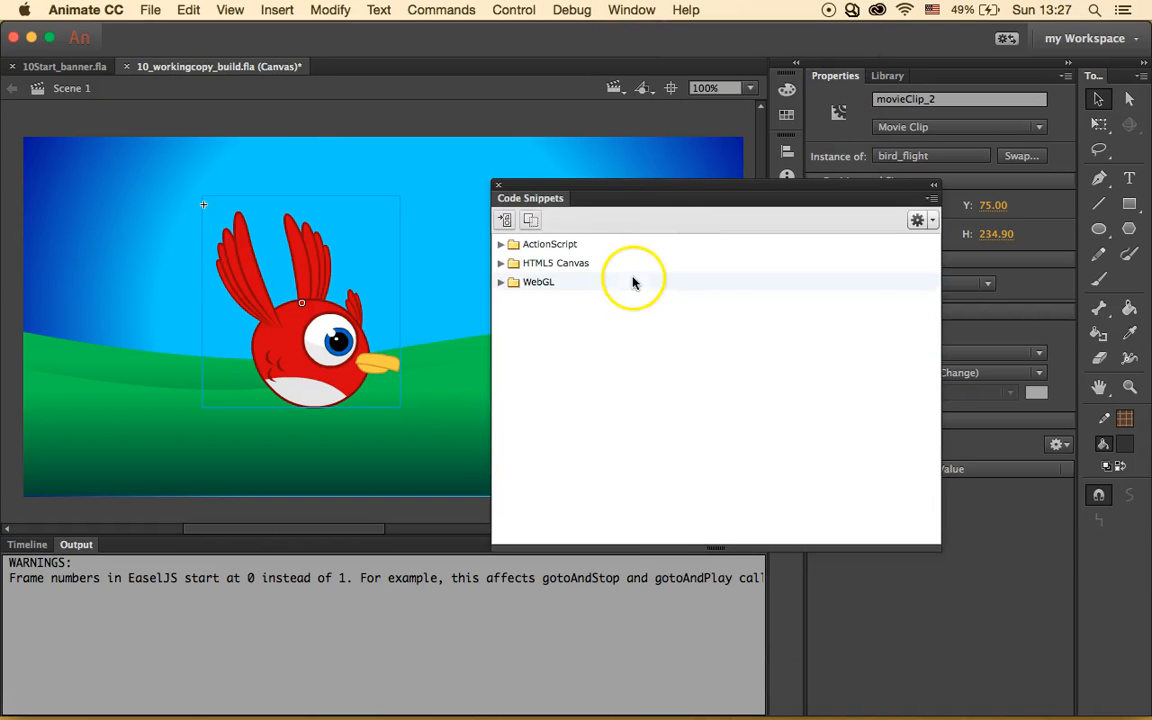
{"action": "left_click", "coordinate": [500, 263]}
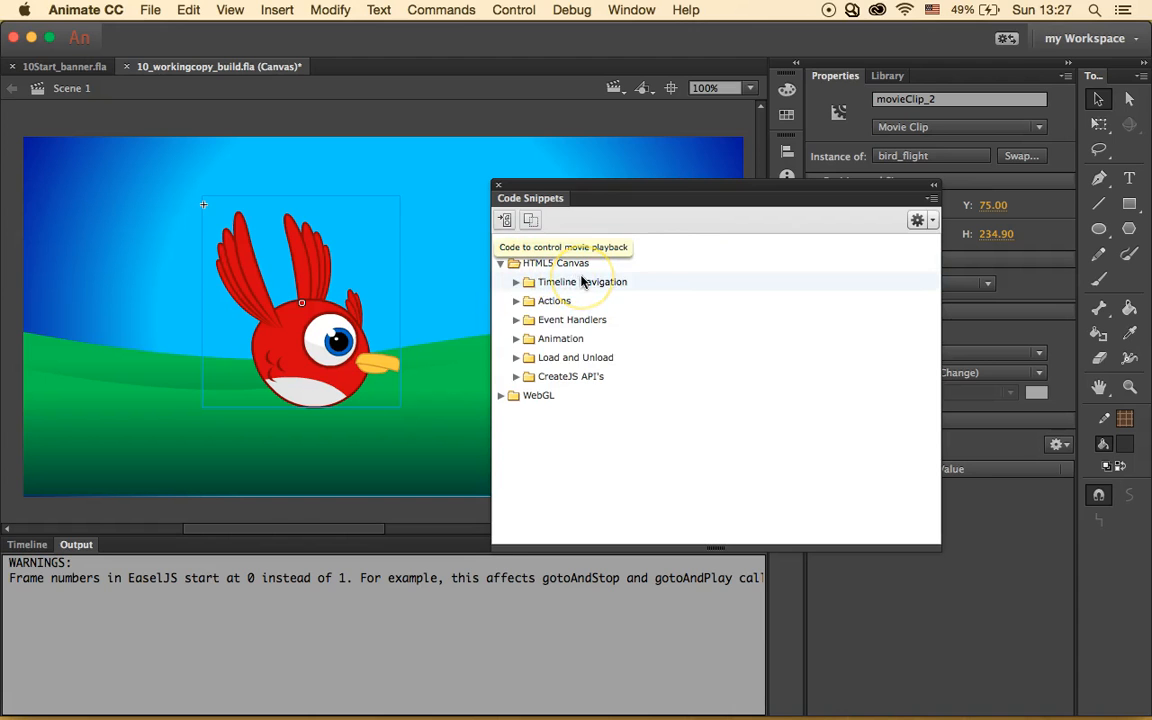
{"action": "left_click", "coordinate": [512, 304]}
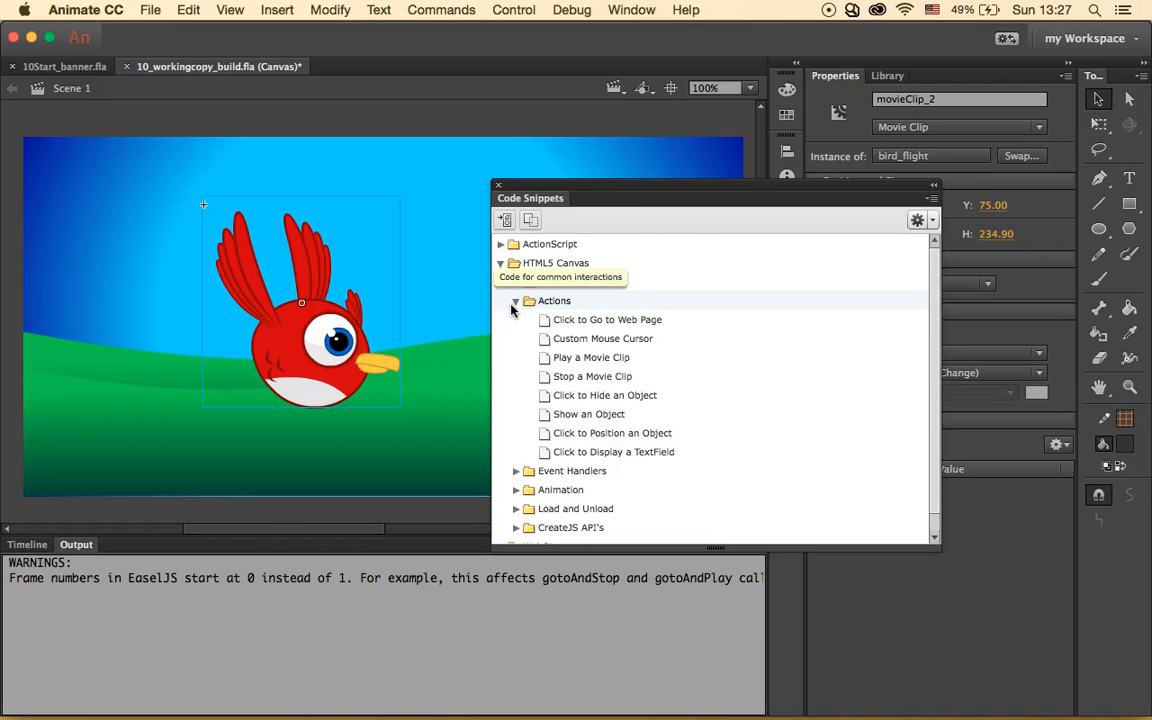
{"action": "left_click", "coordinate": [517, 320]}
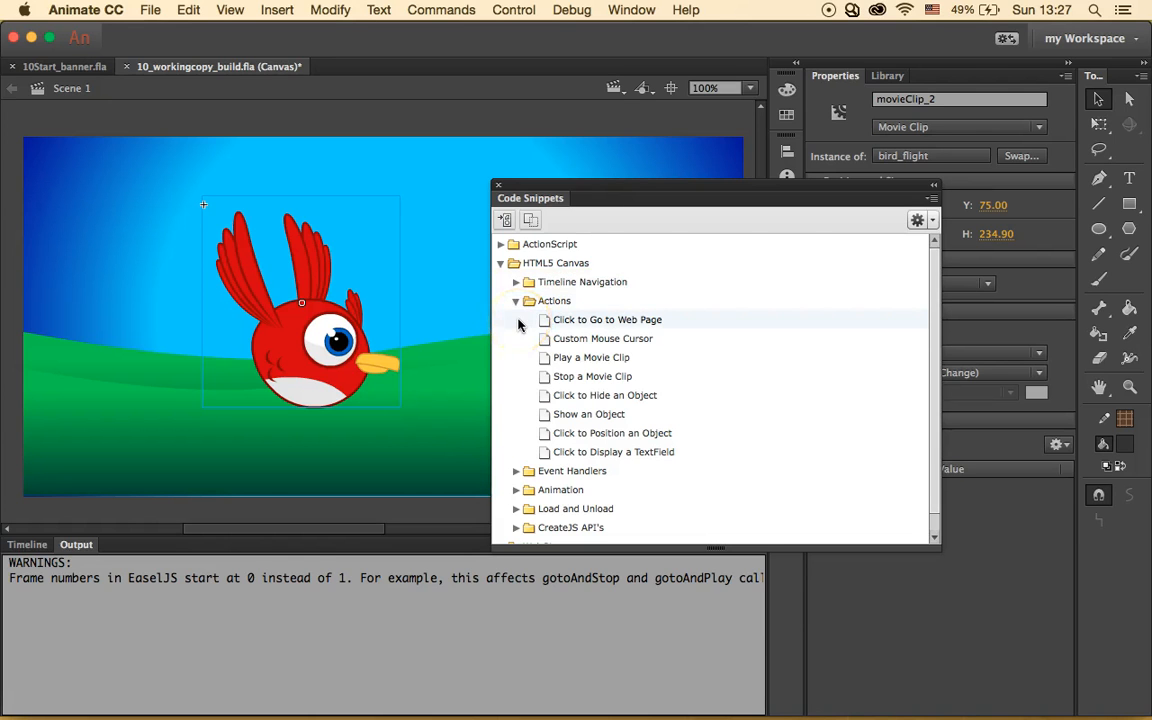
{"action": "double_click", "coordinate": [644, 377]}
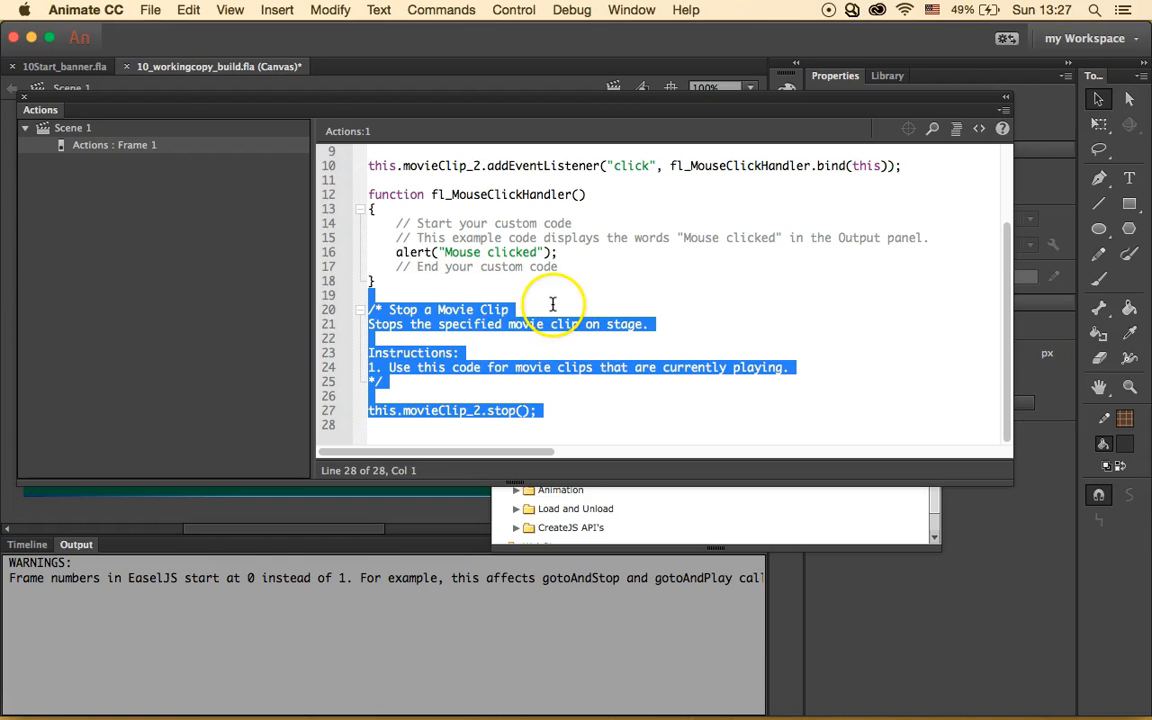
- Cut the this.movieClip_2.stop(); code and paste it inside fl_MouseClickHandler below the alert line
{"action": "right_click", "coordinate": [451, 313]}
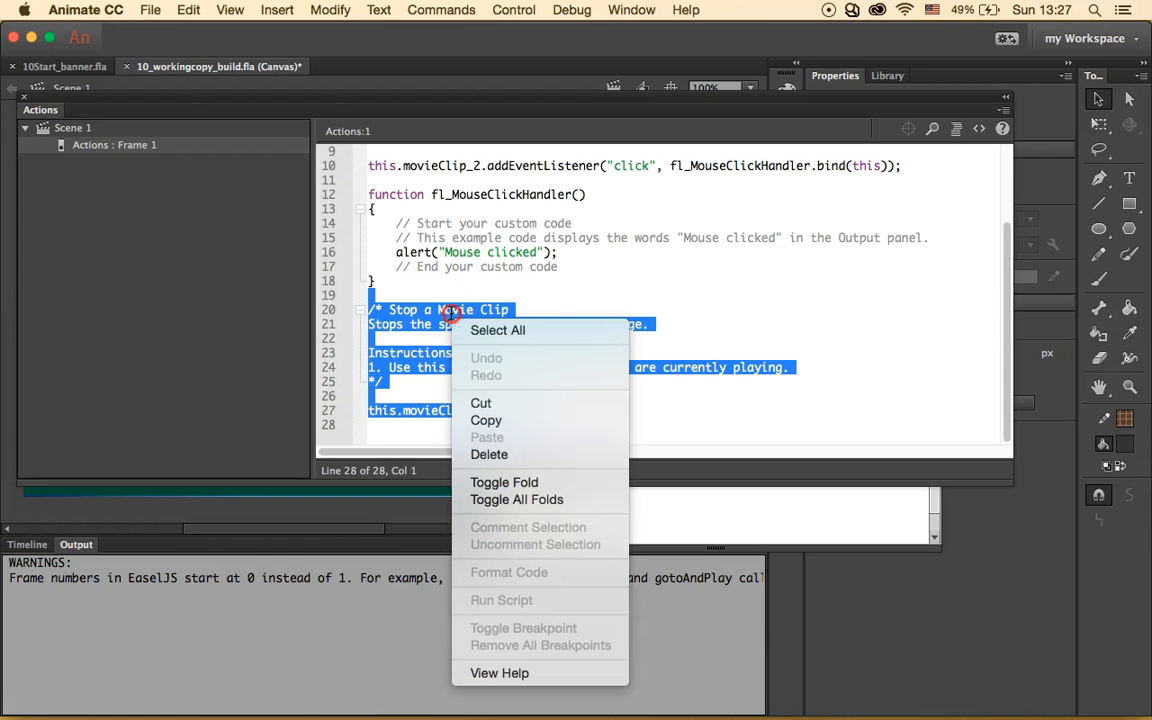
{"action": "left_click", "coordinate": [492, 402]}
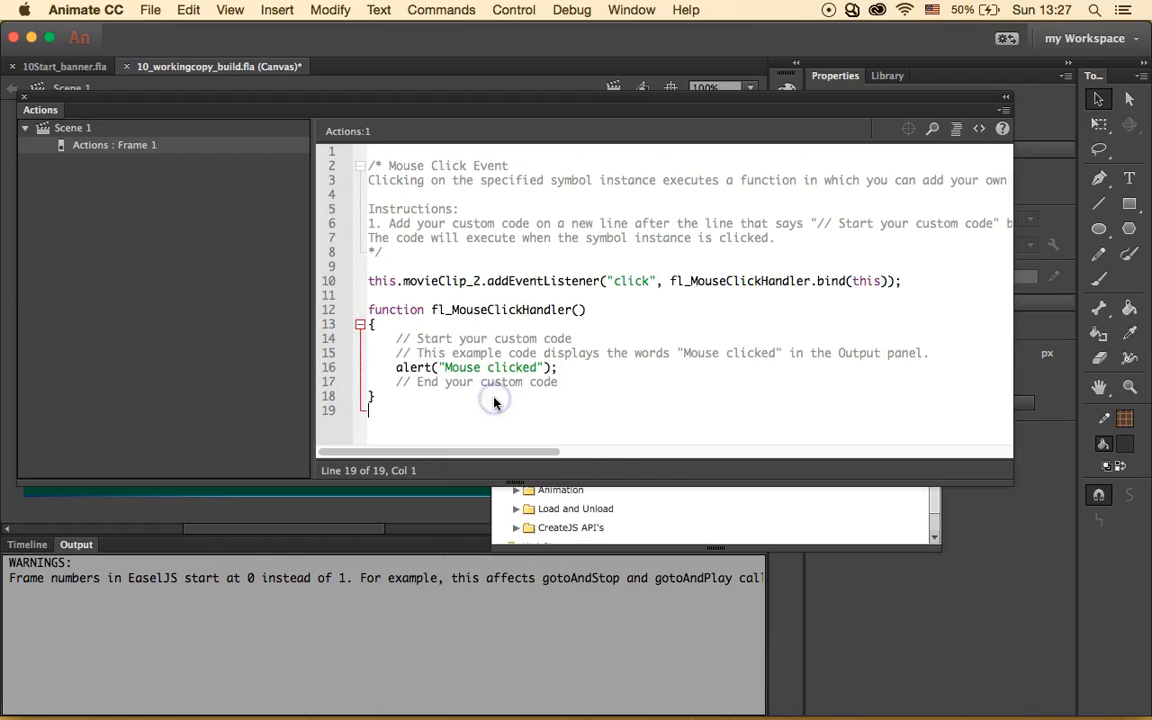
{"action": "left_click", "coordinate": [564, 368]}
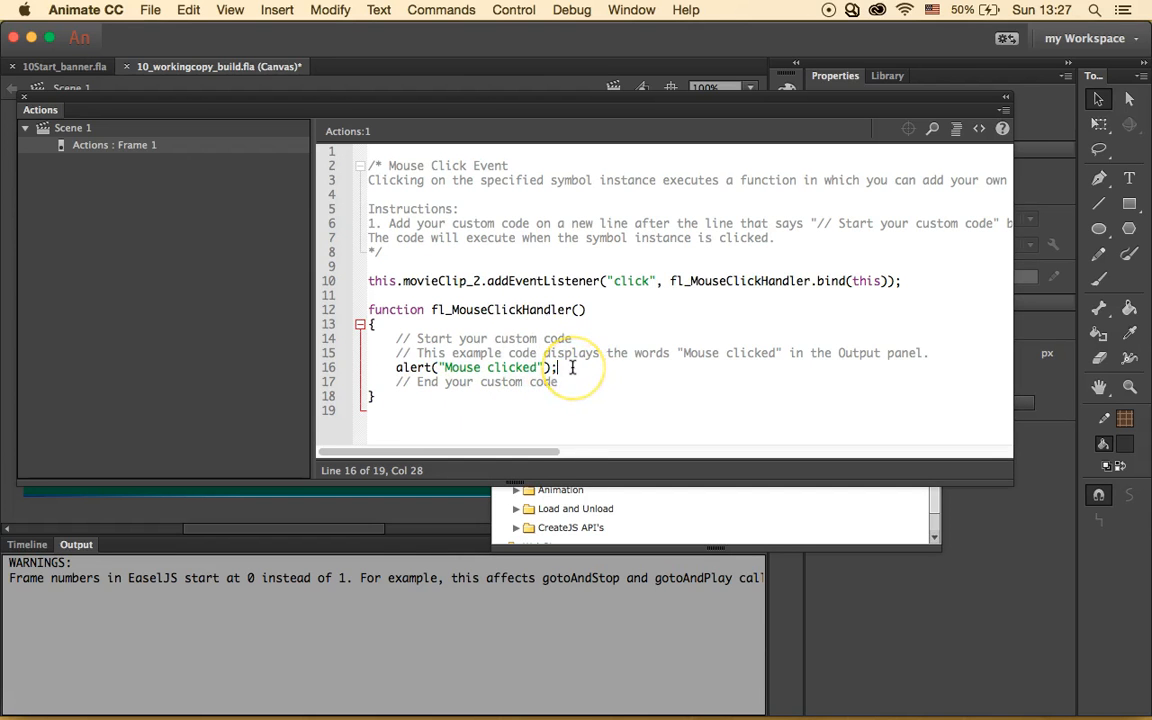
{"action": "key", "text": "Return"}
{"action": "key", "text": "Return"}
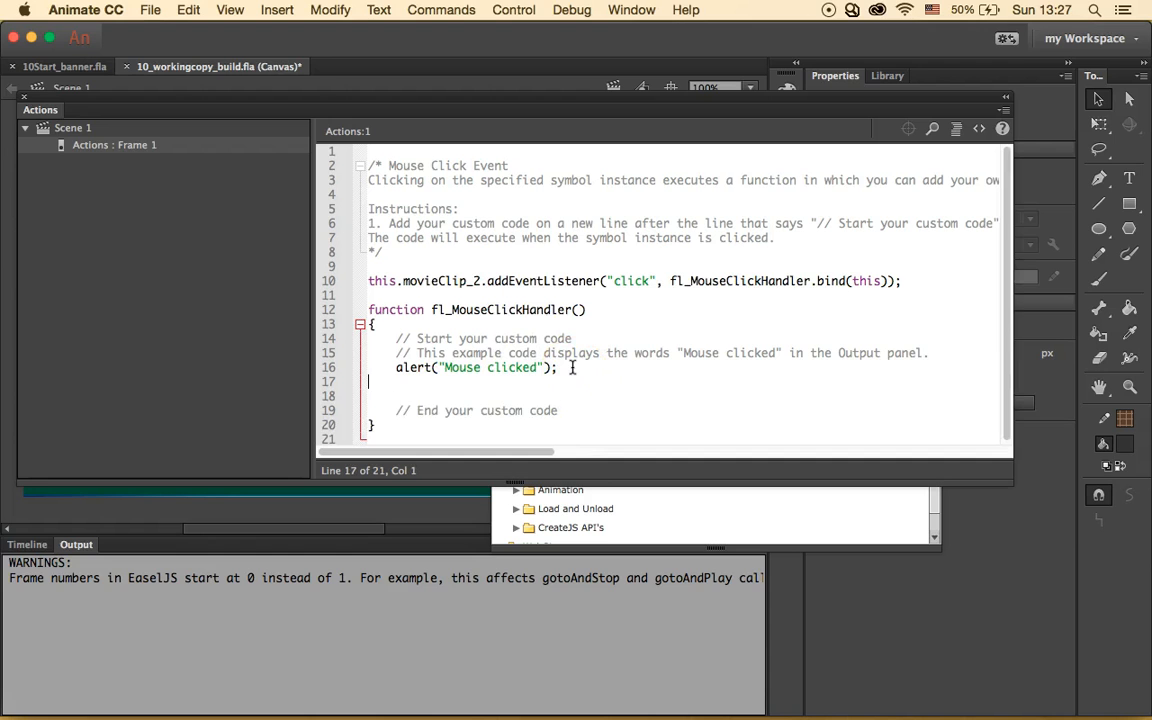
{"action": "key", "text": "Return"}
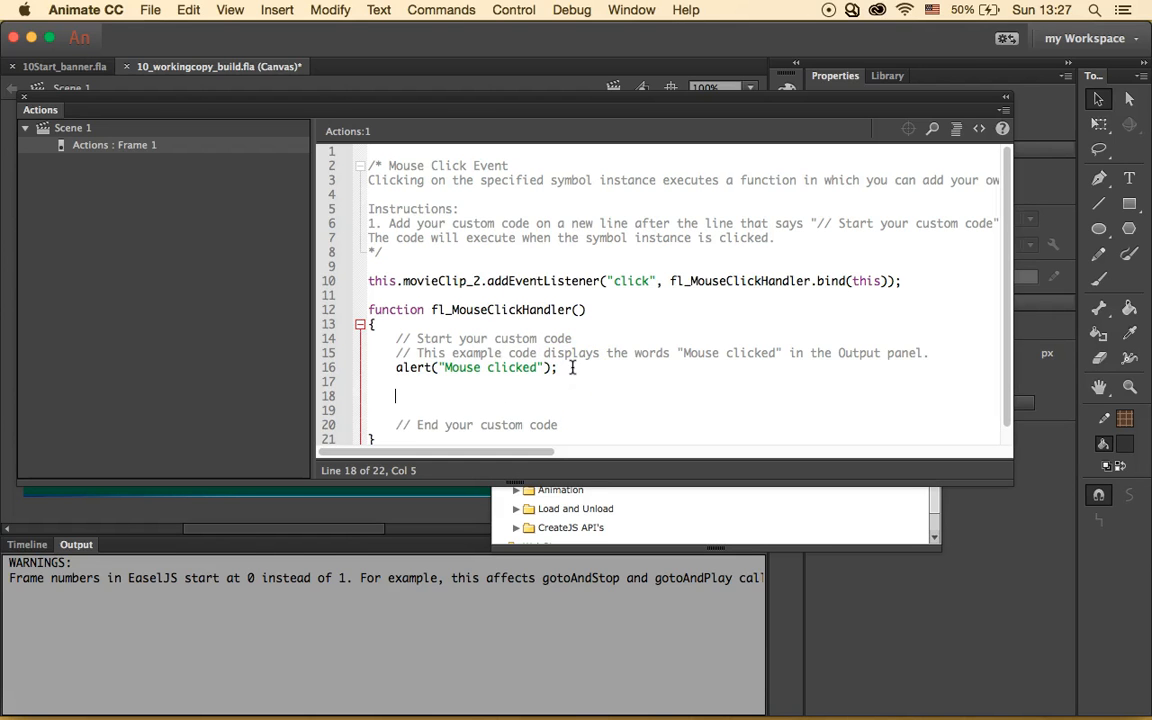
{"action": "right_click", "coordinate": [405, 396]}
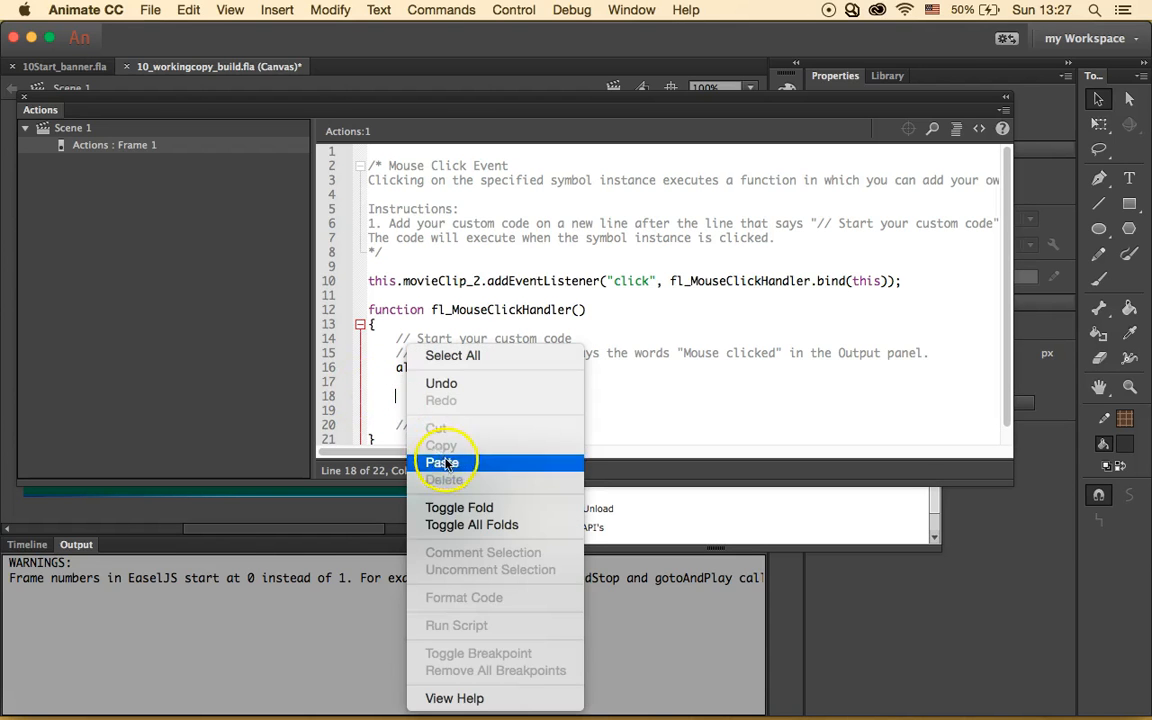
{"action": "left_click", "coordinate": [443, 463]}
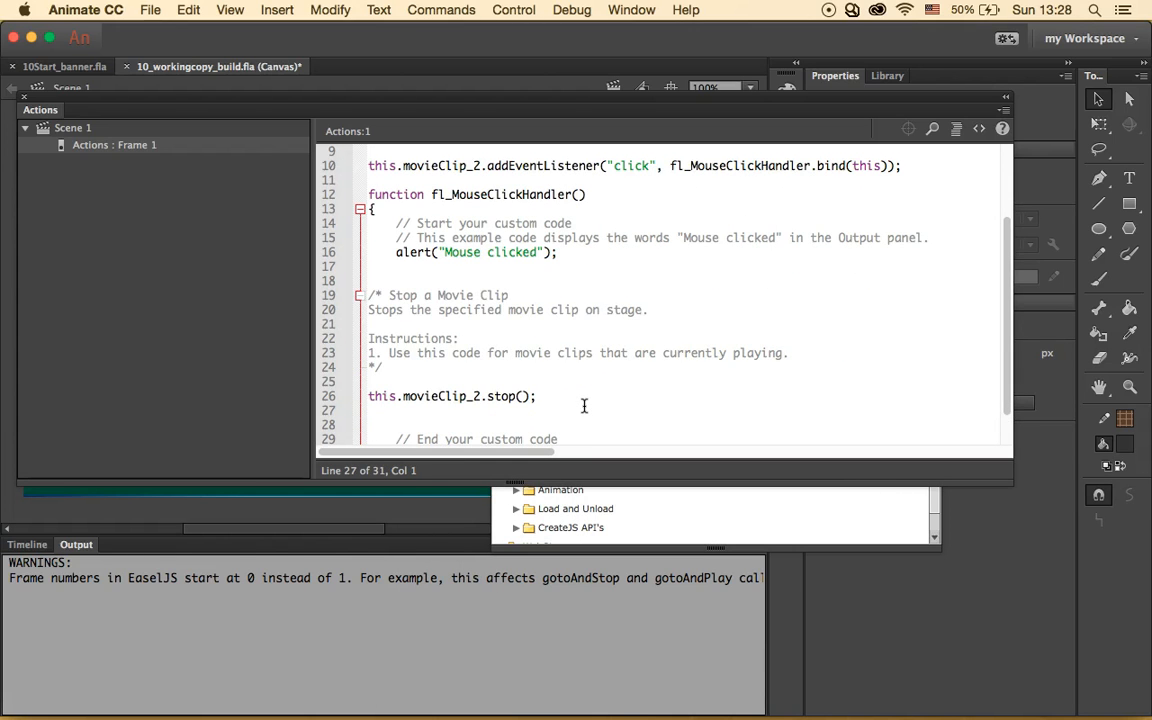
{"action": "scroll", "coordinate": [586, 303], "scroll_direction": "down", "scroll_amount": 1}
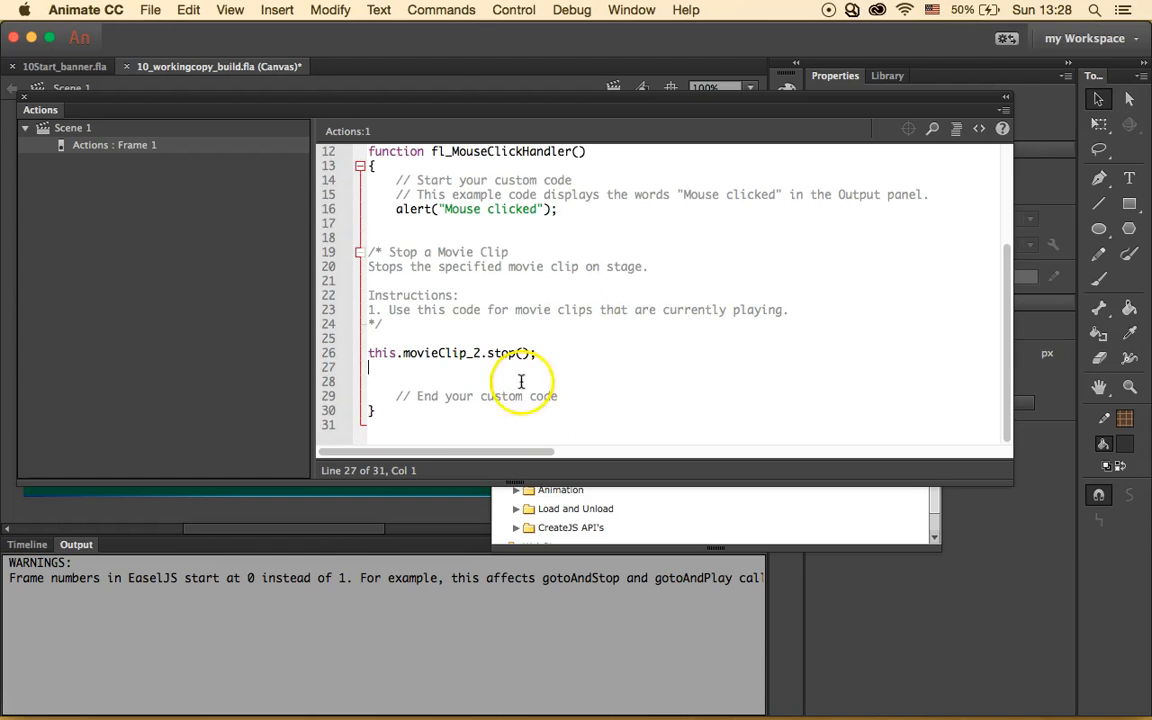
{"action": "scroll", "coordinate": [431, 233], "scroll_direction": "up", "scroll_amount": 1}
{"action": "scroll", "coordinate": [418, 245], "scroll_direction": "down", "scroll_amount": 1}
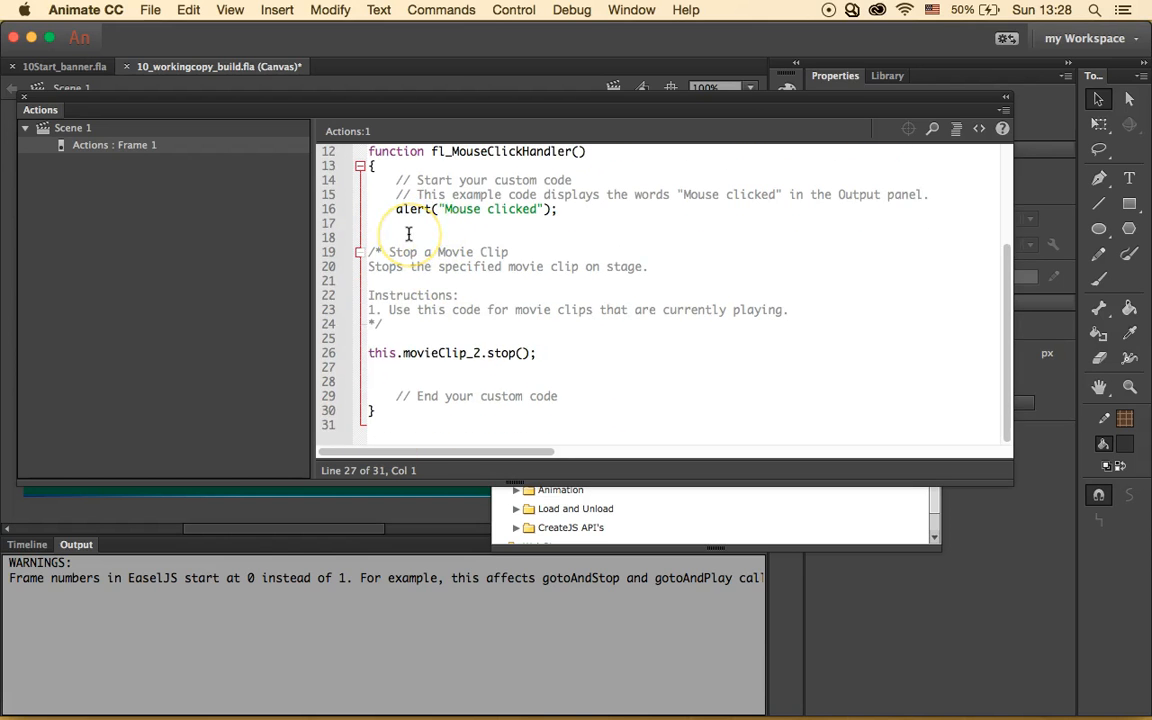
- Close the Actions panel and launch a browser test of the banner with Control > Test
{"action": "left_click", "coordinate": [23, 96]}
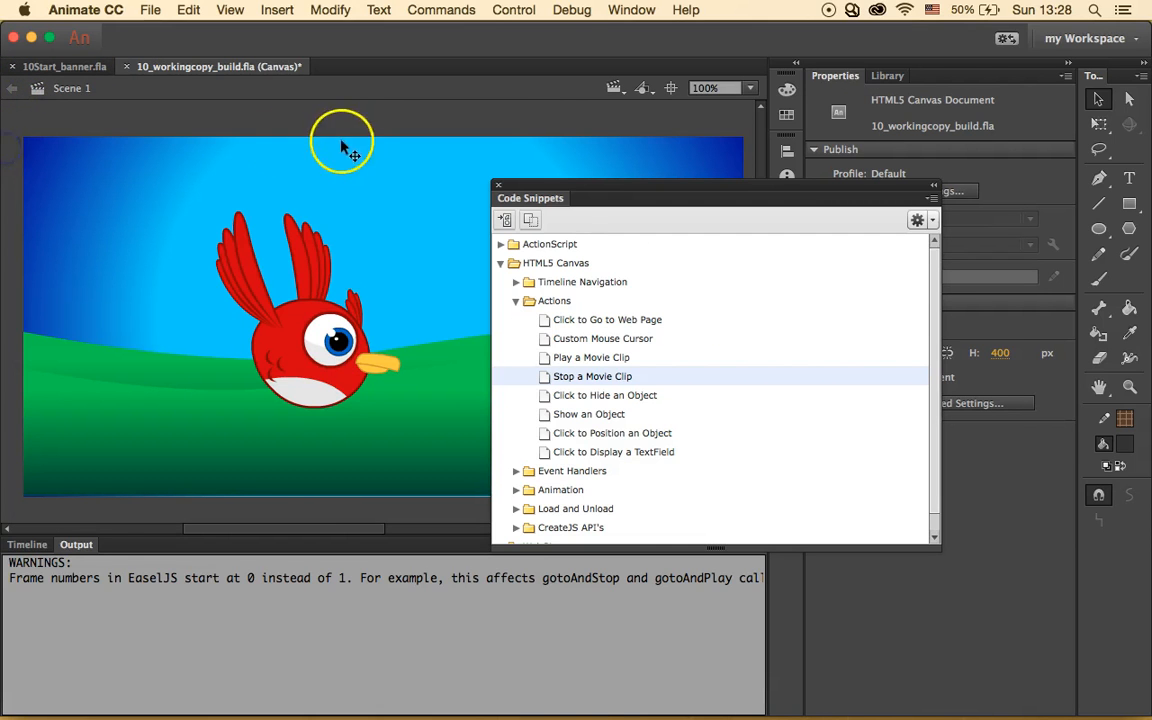
{"action": "left_click", "coordinate": [515, 10]}
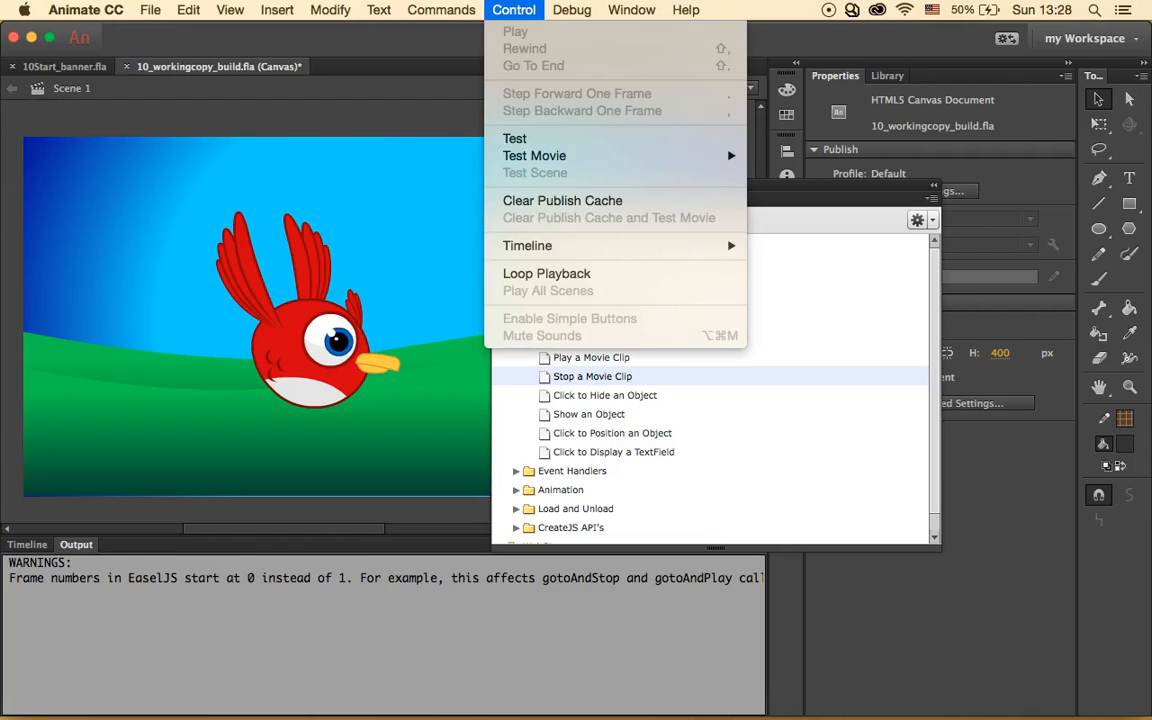
{"action": "left_click", "coordinate": [585, 140]}
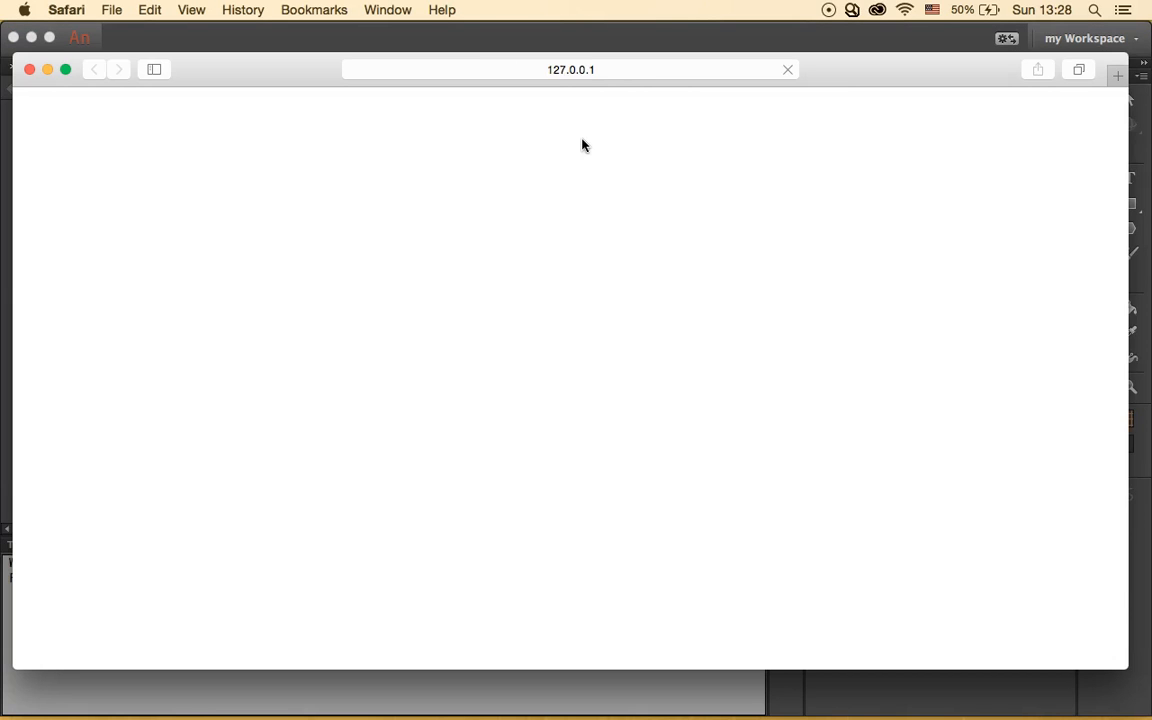
- Click the bird to get the Mouse clicked alert, confirm it stops flapping, then close Safari
{"action": "left_click", "coordinate": [528, 306]}
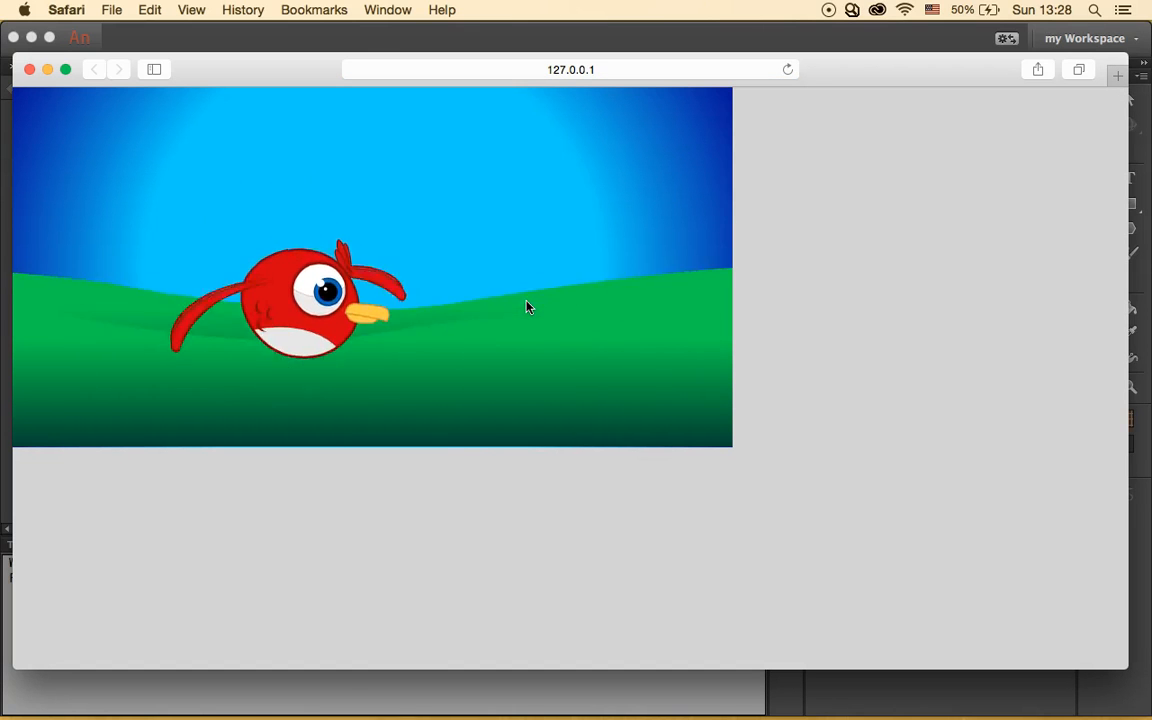
{"action": "left_click", "coordinate": [389, 290]}
{"action": "left_click", "coordinate": [309, 252]}
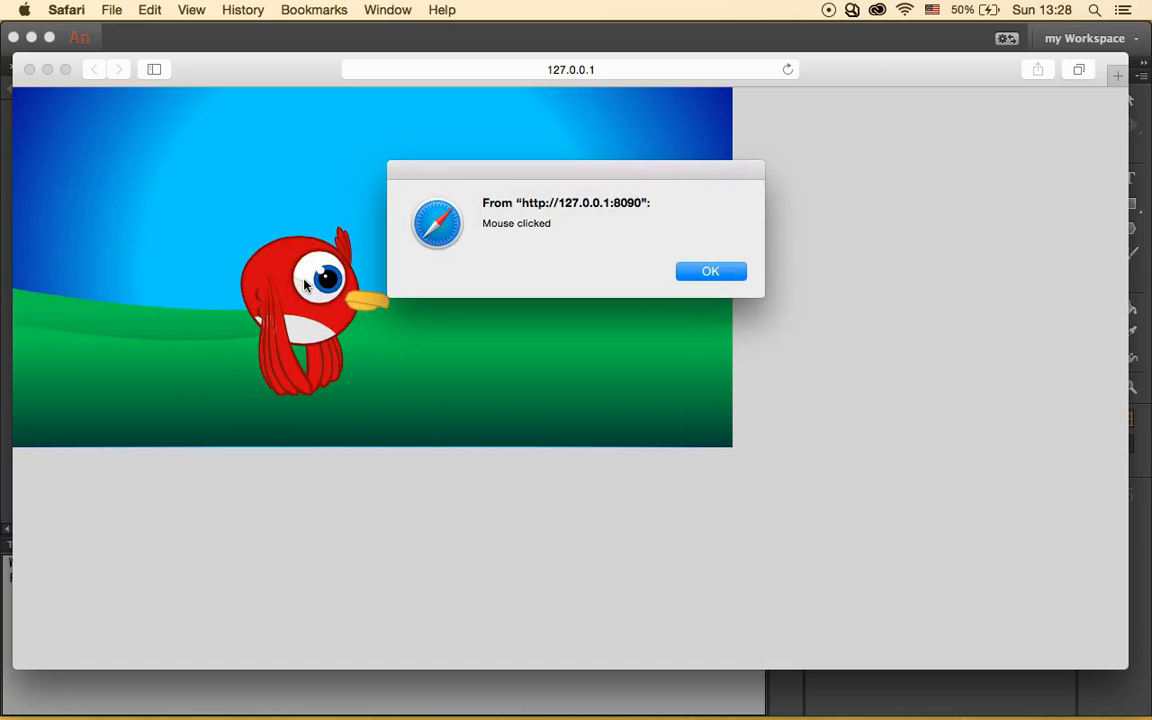
{"action": "left_click", "coordinate": [690, 268]}
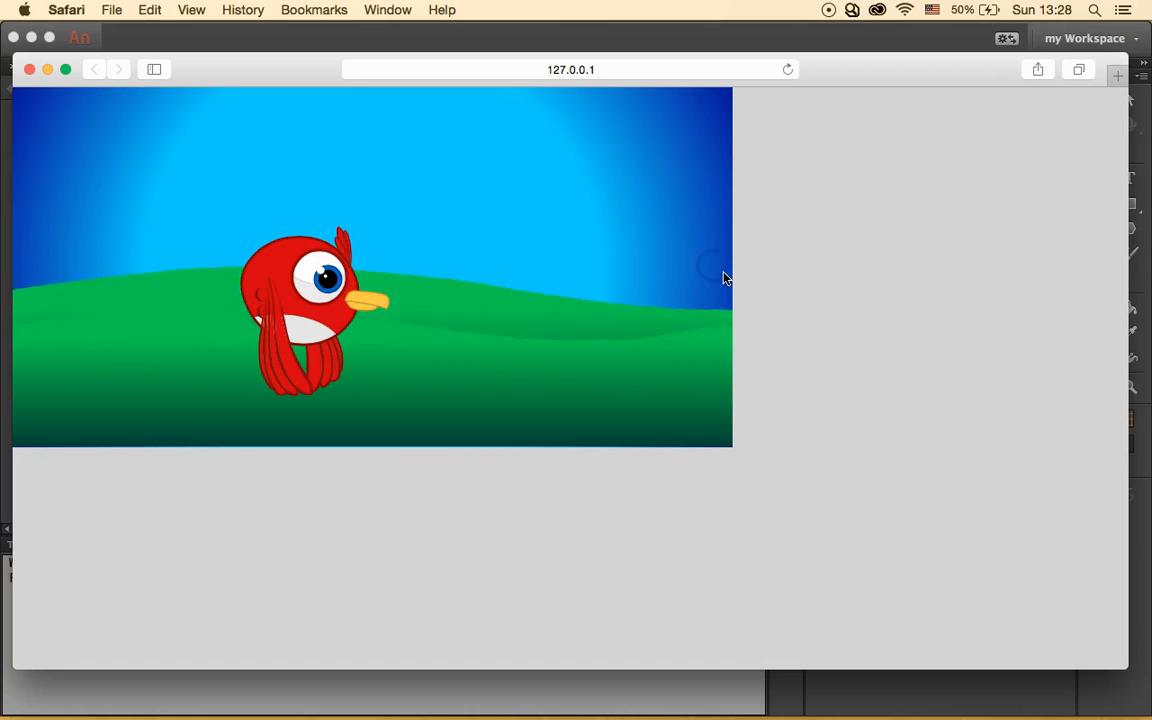
{"action": "left_click", "coordinate": [314, 340]}
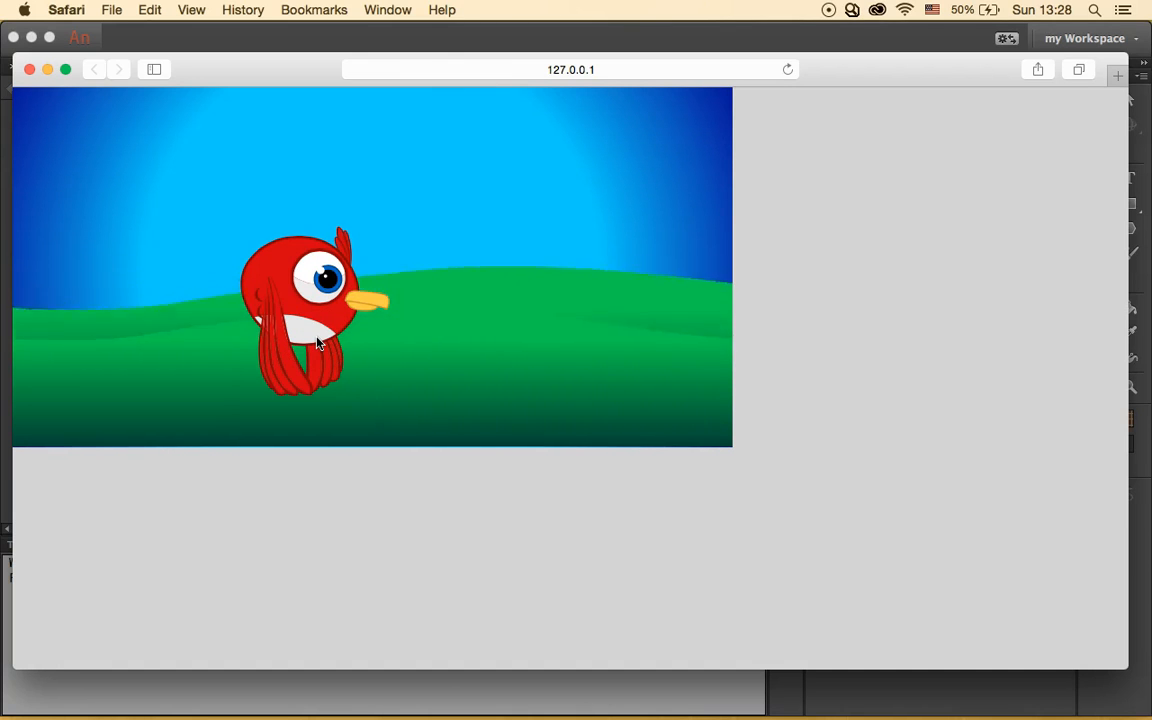
{"action": "left_click", "coordinate": [383, 333]}
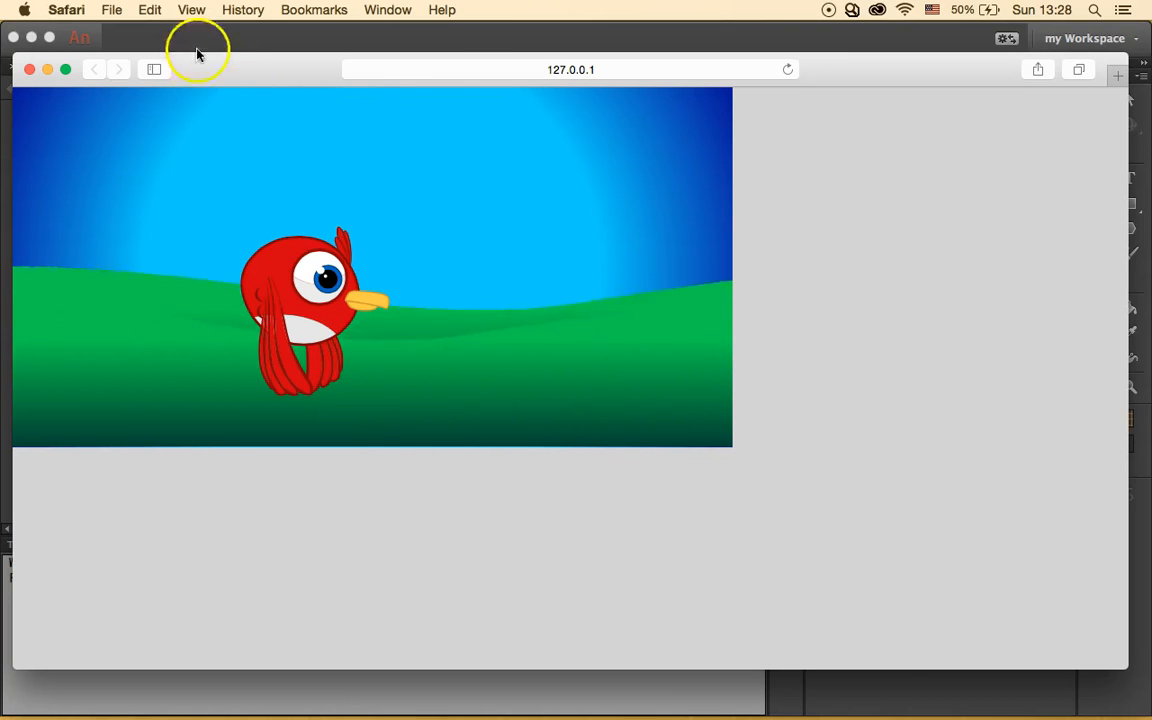
{"action": "left_click", "coordinate": [29, 69]}
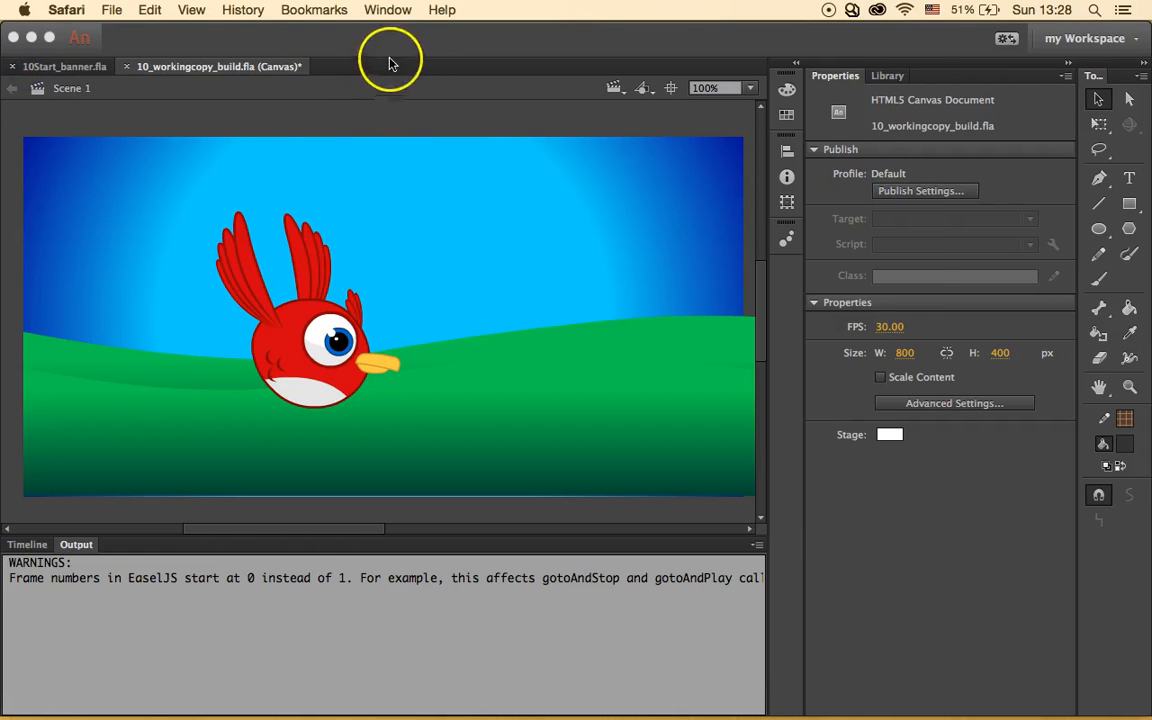
- Close the Code Snippets panel and load 10Start_convert.fla through File > Open
{"action": "left_click", "coordinate": [396, 55]}
{"action": "left_click", "coordinate": [498, 187]}
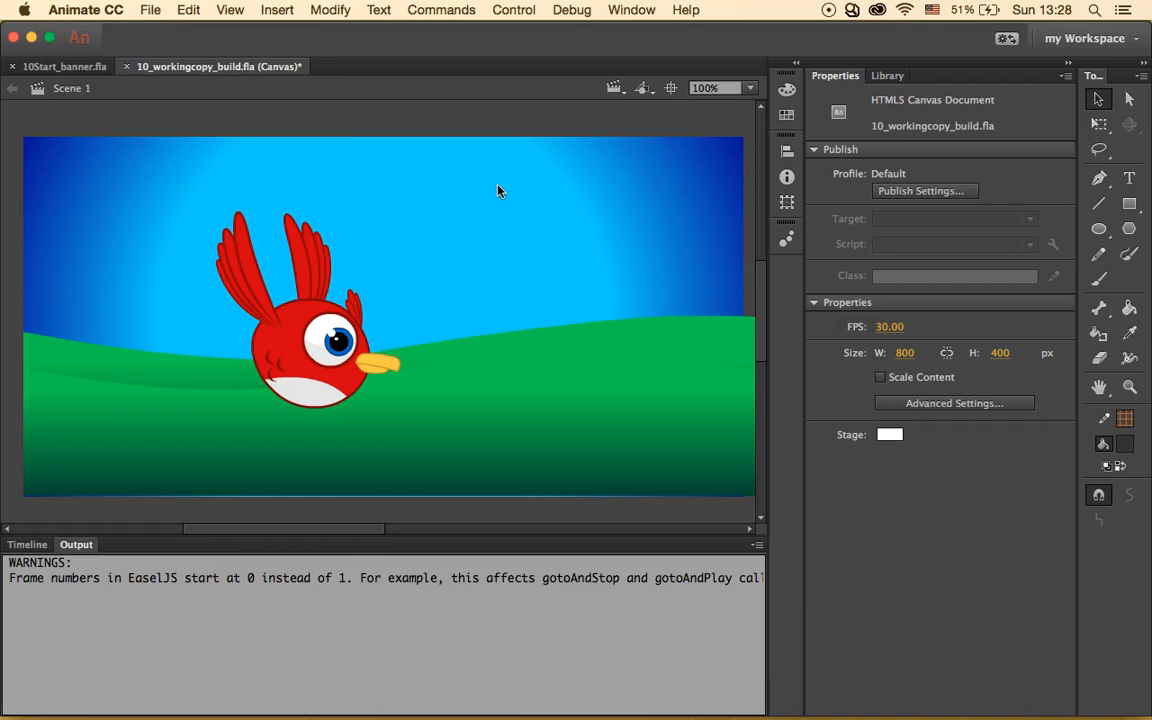
{"action": "left_click", "coordinate": [150, 9]}
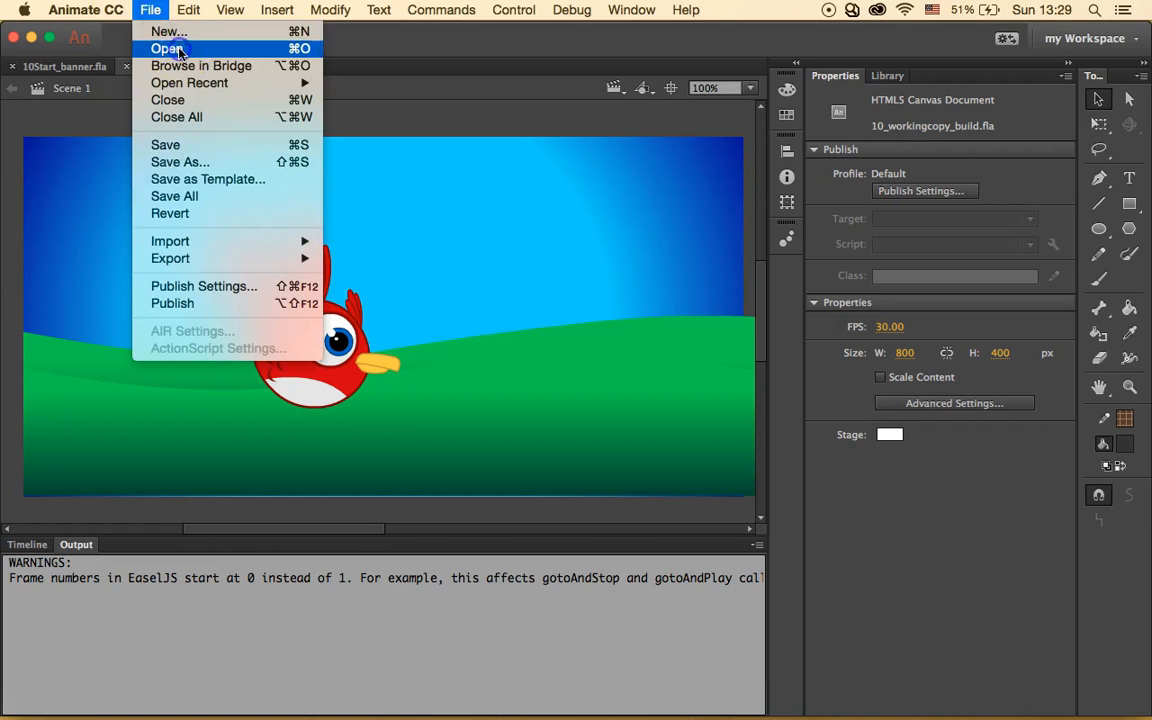
{"action": "left_click", "coordinate": [172, 46]}
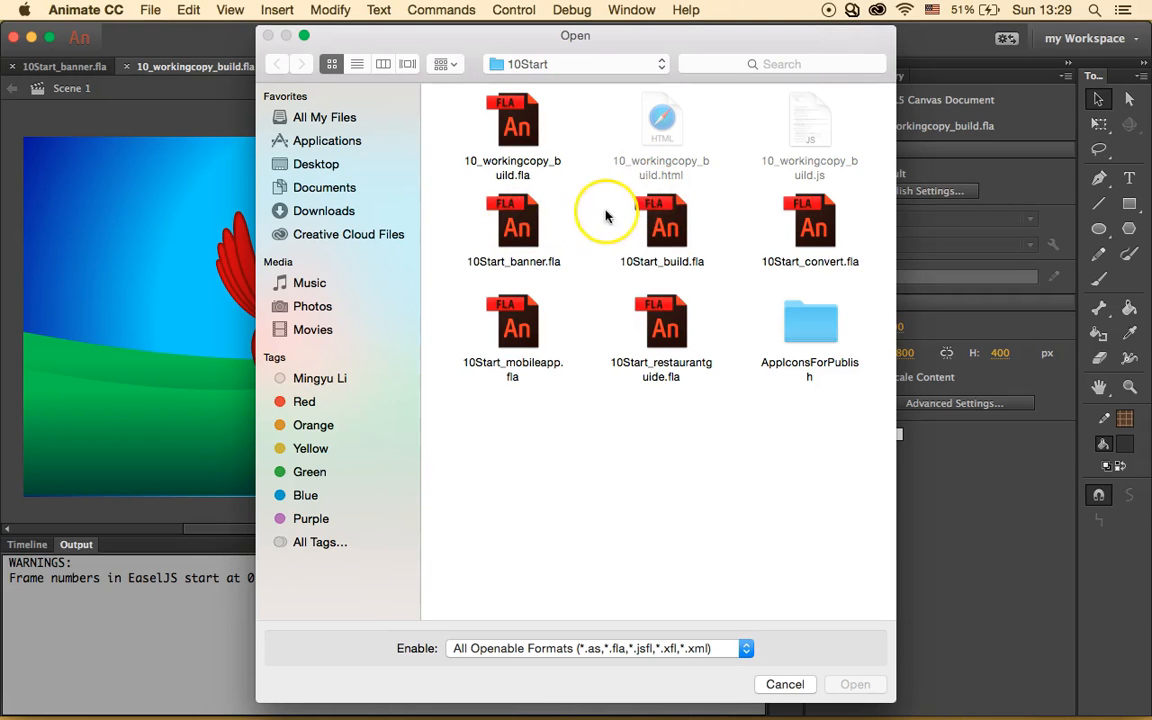
{"action": "left_click", "coordinate": [816, 240]}
{"action": "left_click", "coordinate": [854, 685]}
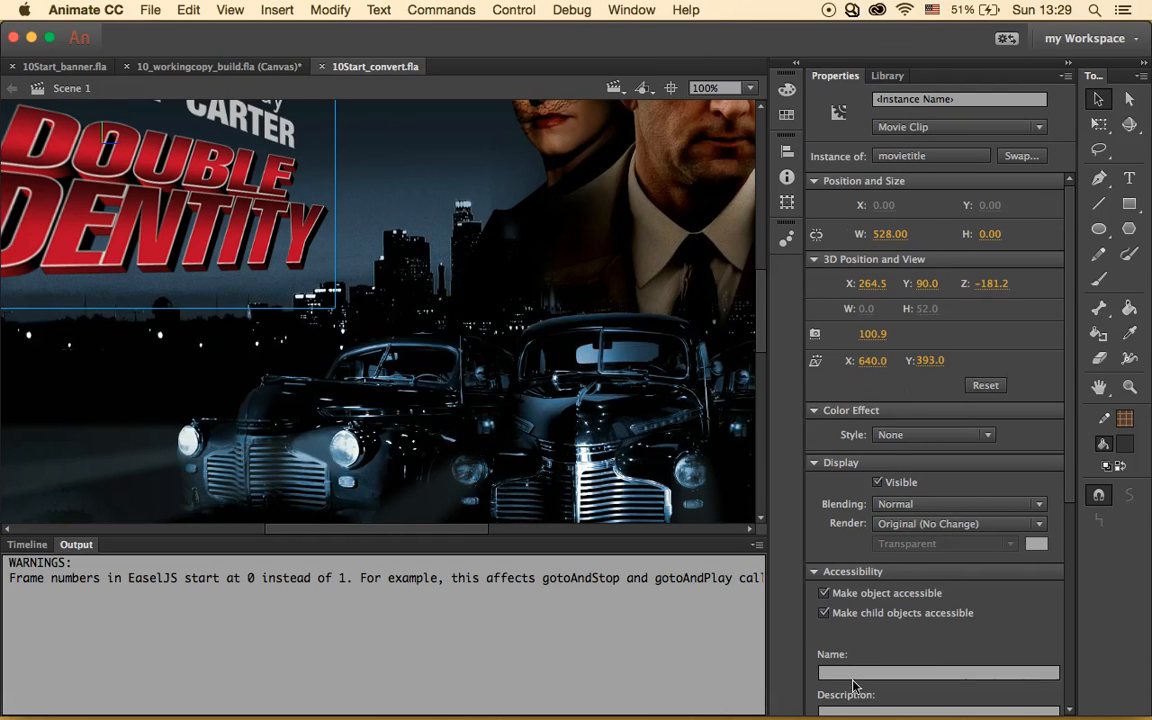
- Convert 10Start_convert.fla to an HTML5 Canvas document with Commands > Convert To Other Document Formats
{"action": "left_click", "coordinate": [430, 10]}
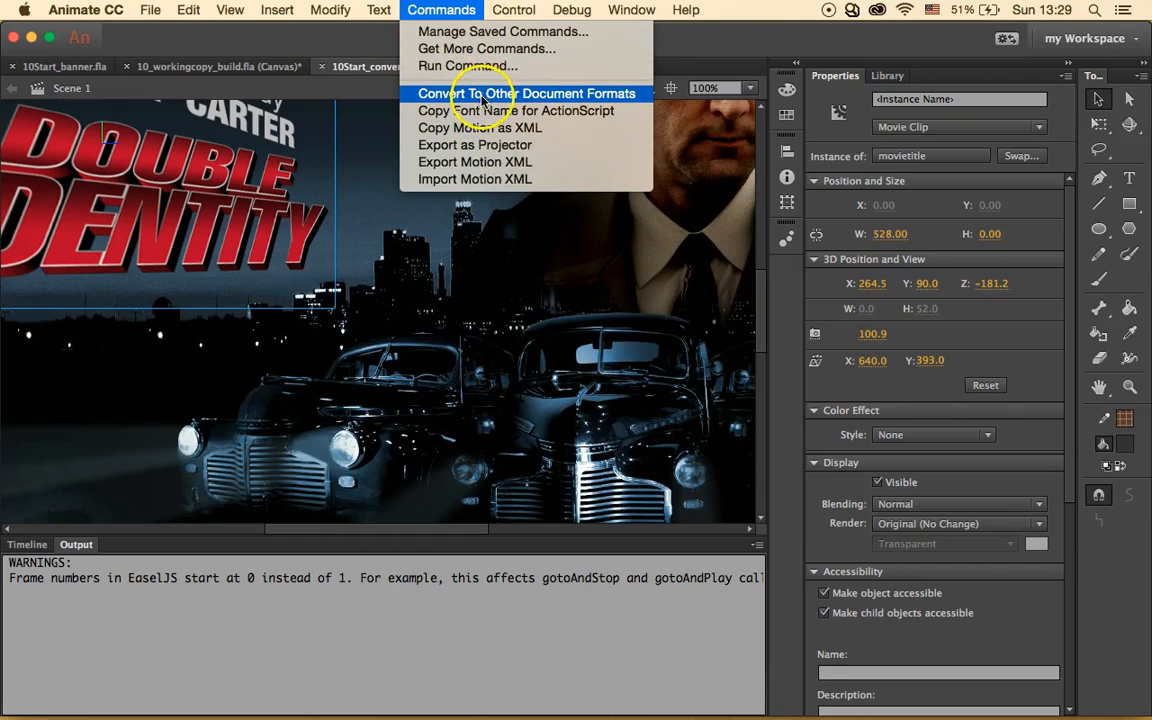
{"action": "left_click", "coordinate": [548, 96]}
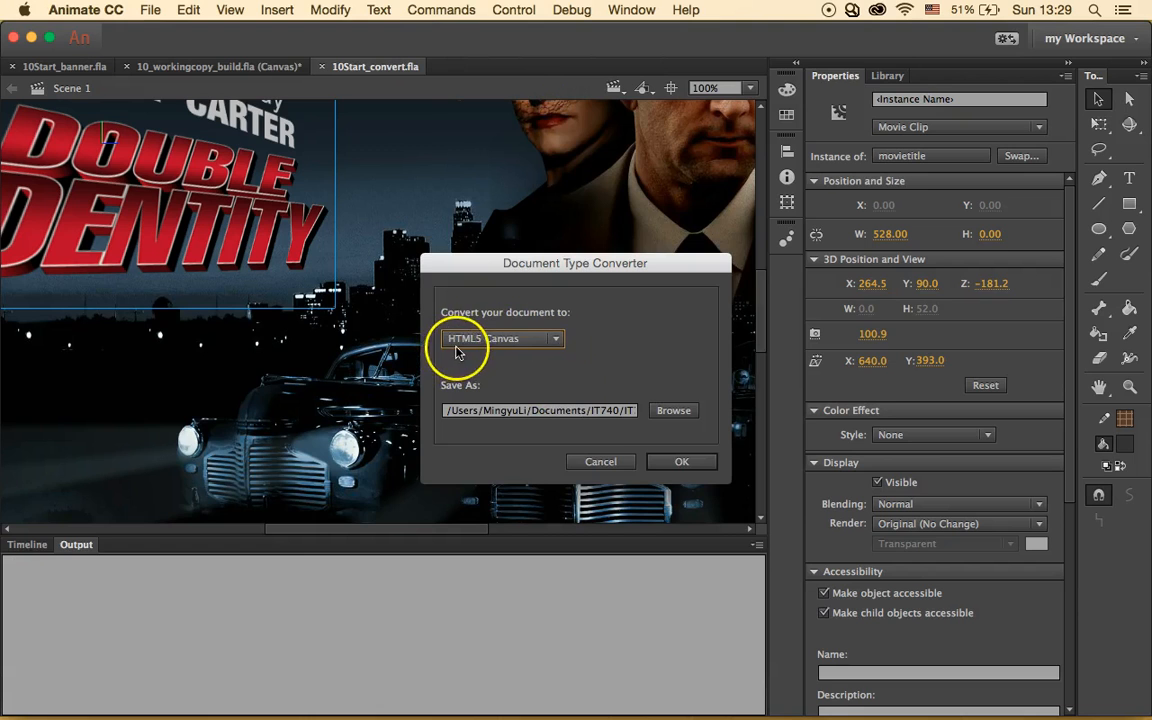
{"action": "left_click", "coordinate": [675, 462]}
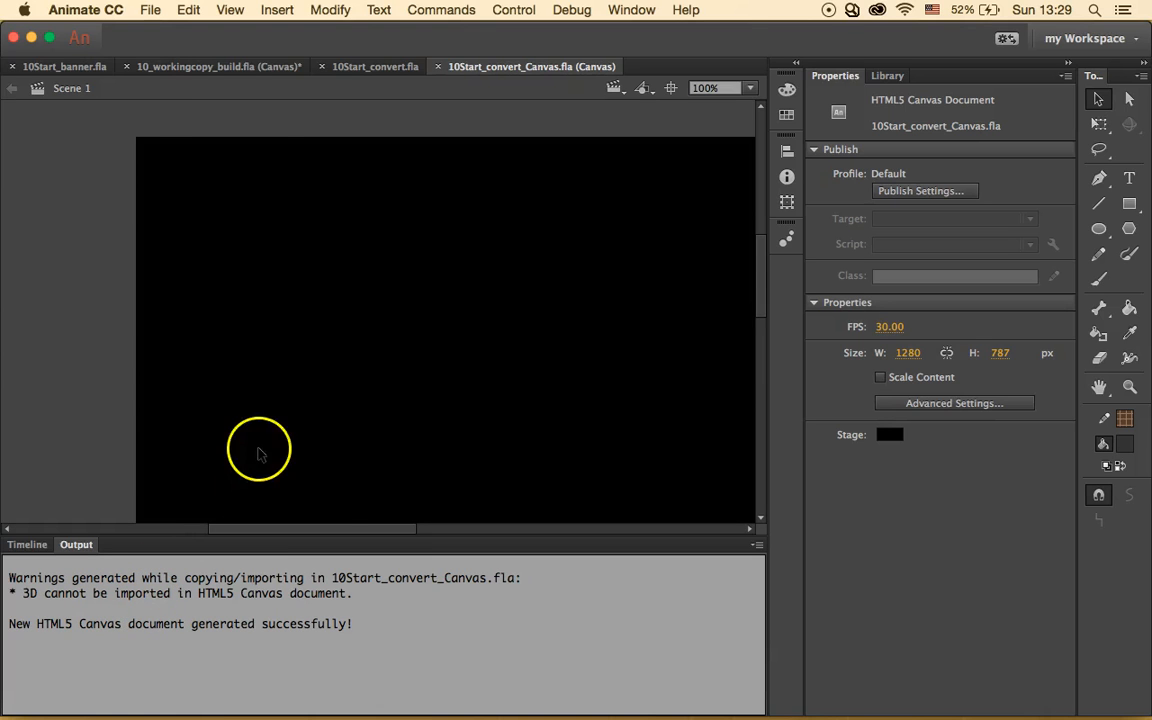
- Test the converted Canvas banner in Safari, watch it play, then close the preview
{"action": "left_click", "coordinate": [513, 10]}
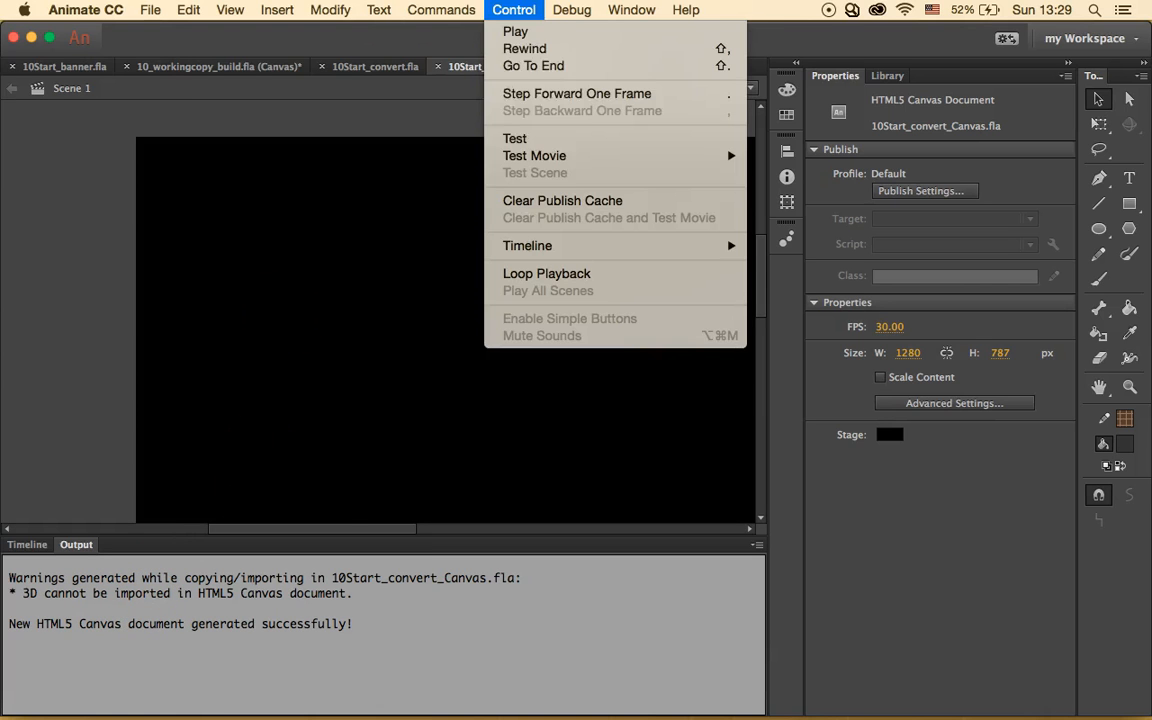
{"action": "left_click", "coordinate": [558, 139]}
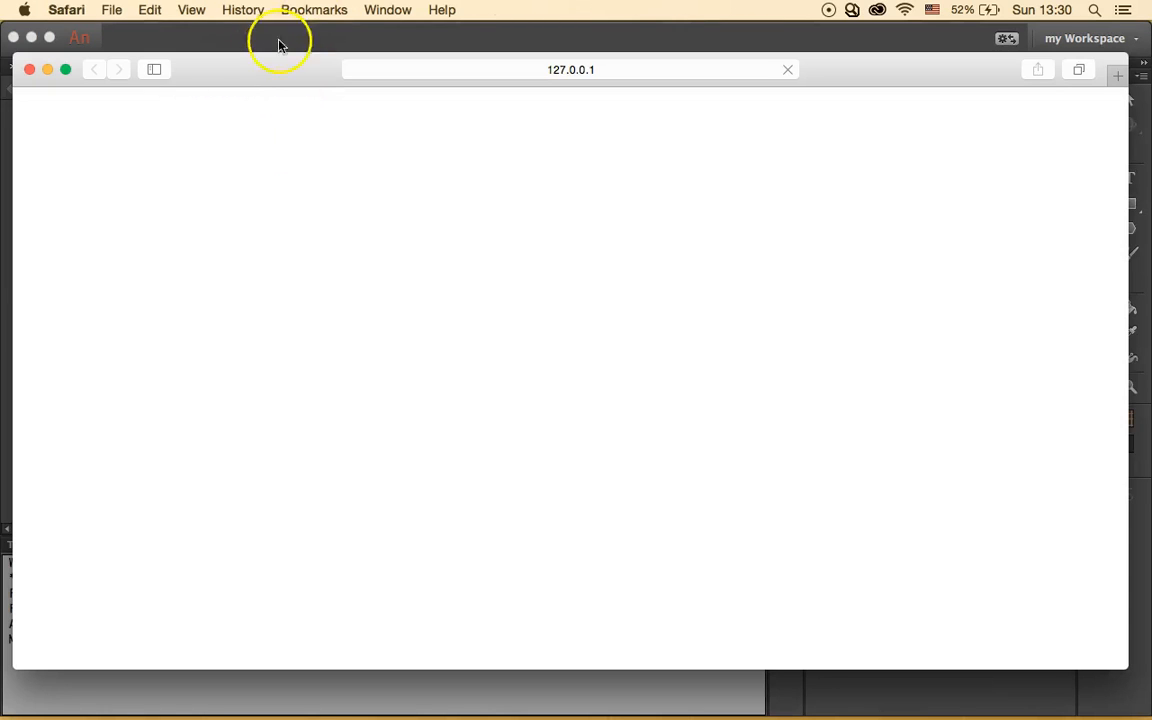
{"action": "left_click_drag", "start_coordinate": [253, 66], "coordinate": [669, 69]}
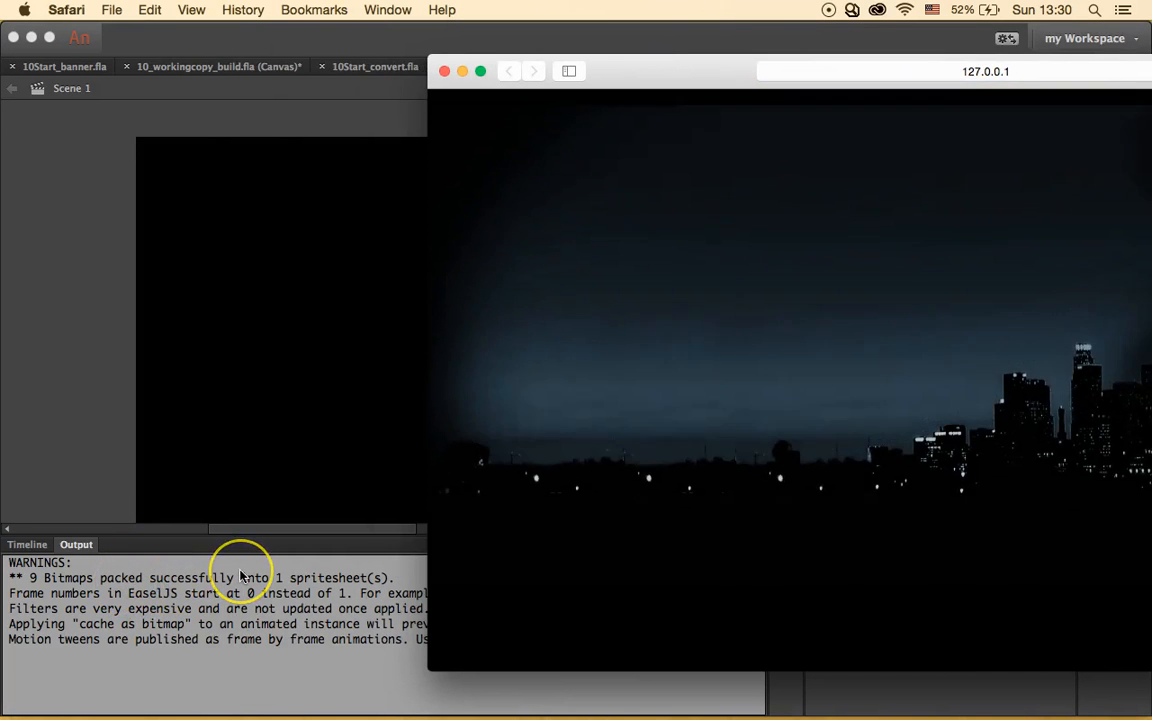
{"action": "left_click_drag", "start_coordinate": [722, 77], "coordinate": [416, 68]}
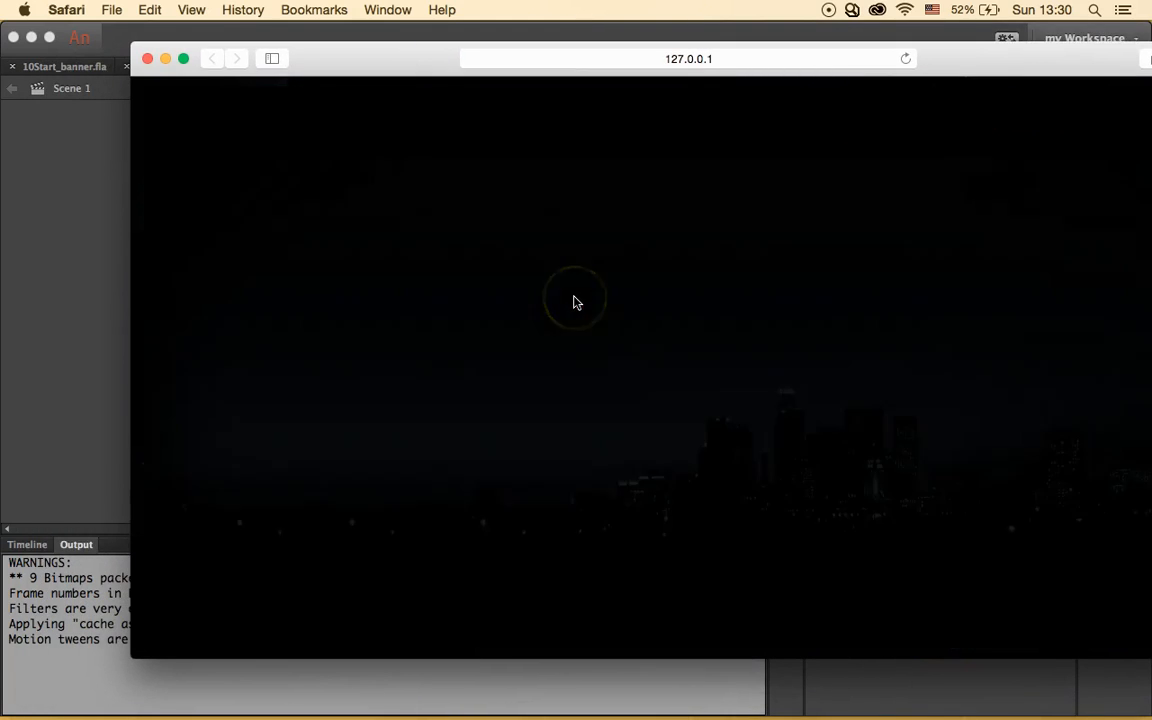
{"action": "left_click", "coordinate": [148, 59]}
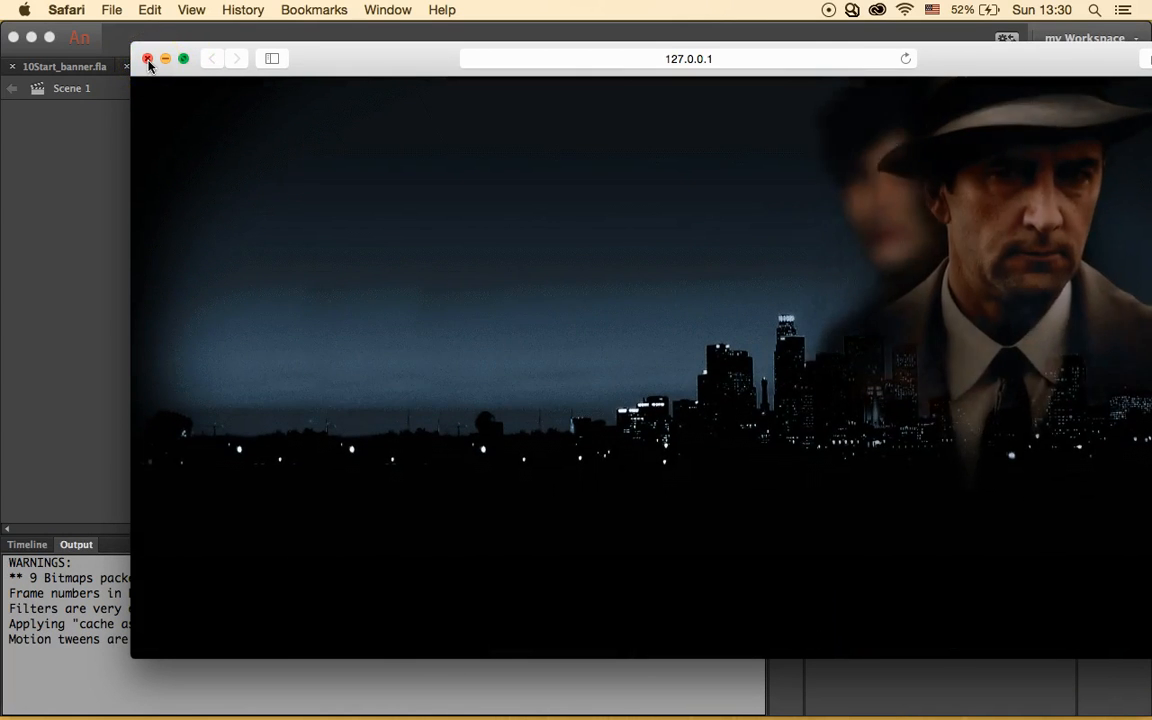
{"action": "left_click", "coordinate": [148, 59]}
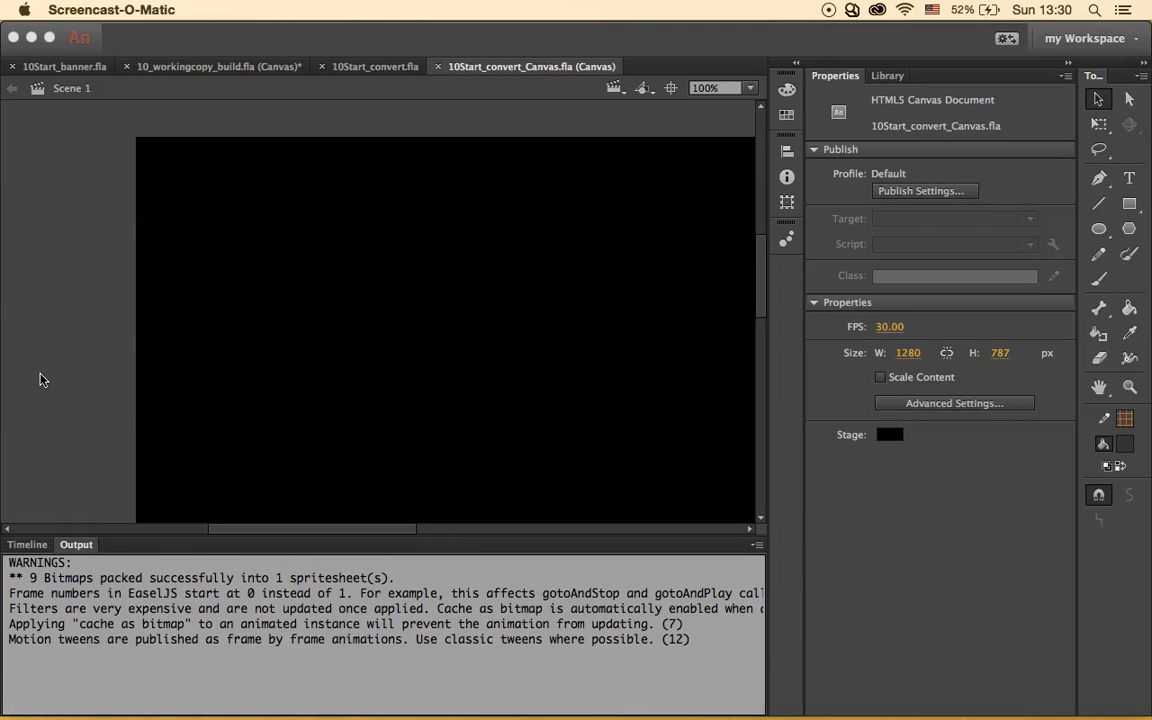
- Insert an All-properties keyframe at frame 155 of the title layer's motion tween
{"action": "left_click", "coordinate": [40, 379]}
{"action": "left_click", "coordinate": [28, 546]}
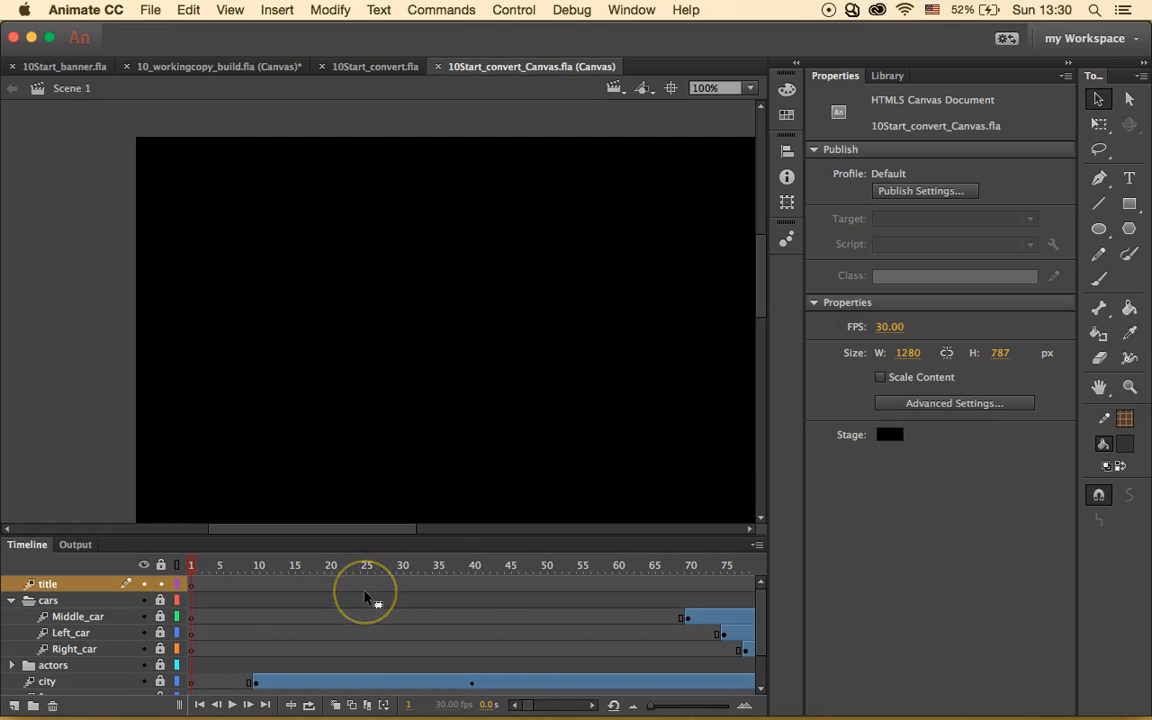
{"action": "scroll", "coordinate": [593, 588], "scroll_direction": "right", "scroll_amount": 5}
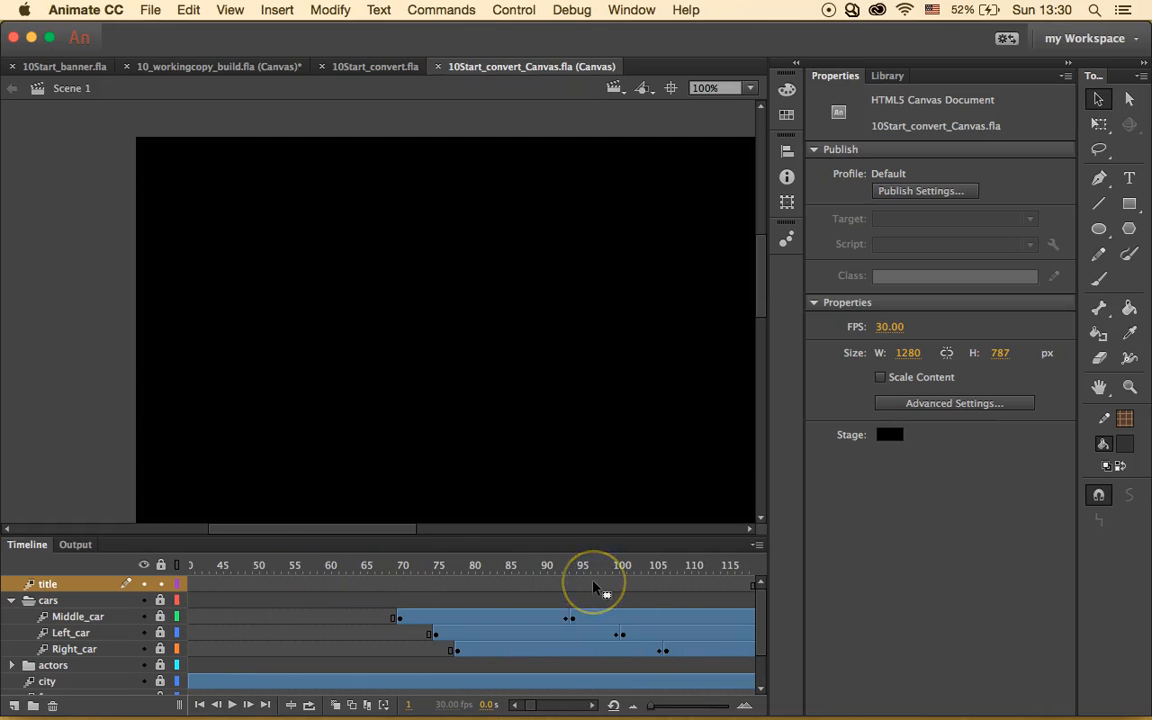
{"action": "scroll", "coordinate": [593, 588], "scroll_direction": "right", "scroll_amount": 5}
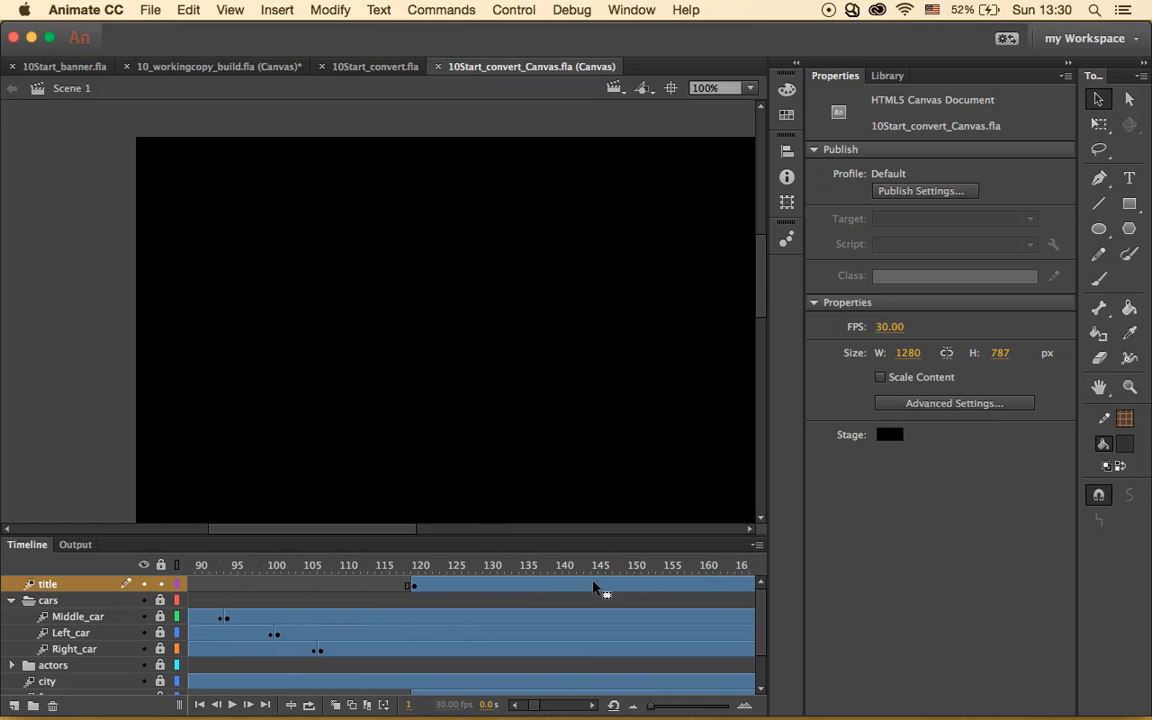
{"action": "scroll", "coordinate": [600, 588], "scroll_direction": "right", "scroll_amount": 2}
{"action": "left_click", "coordinate": [611, 587]}
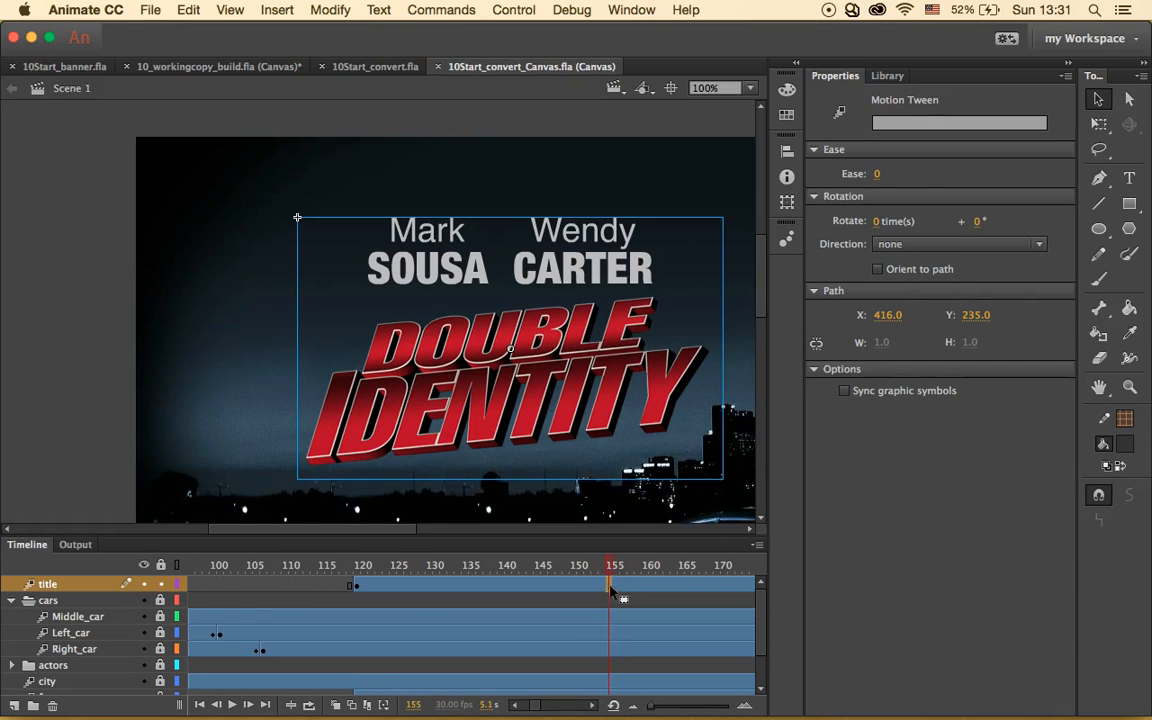
{"action": "right_click", "coordinate": [608, 592]}
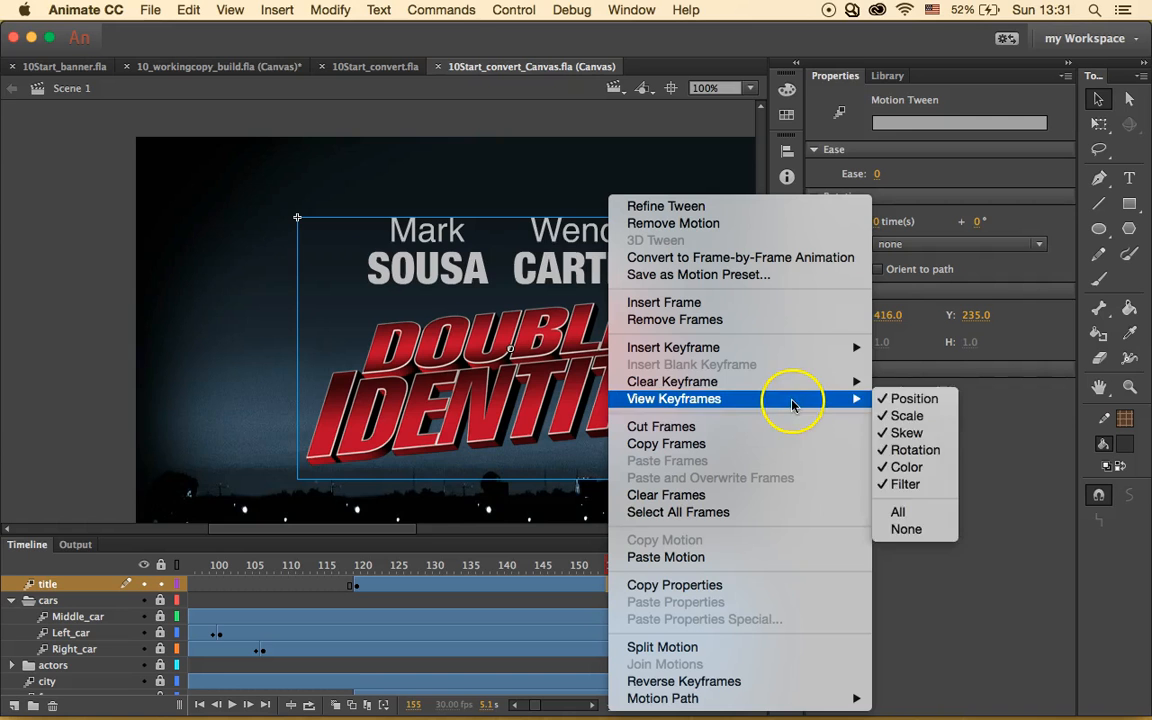
{"action": "mouse_move", "coordinate": [840, 352]}
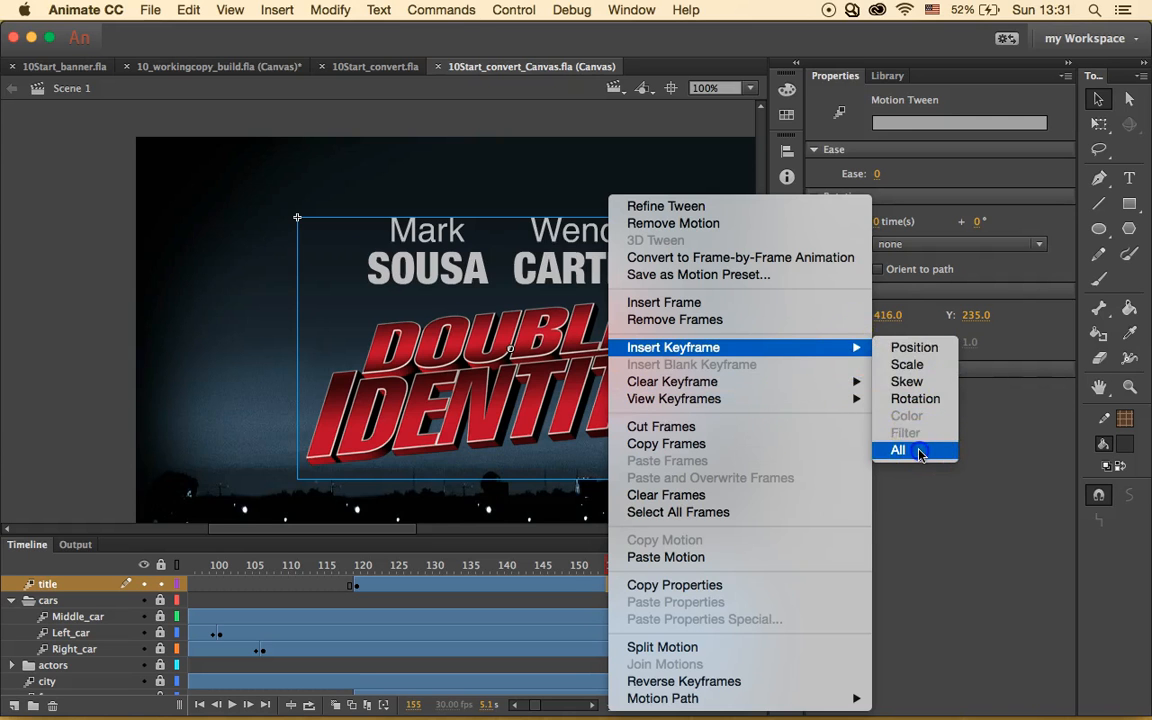
{"action": "left_click", "coordinate": [918, 447]}
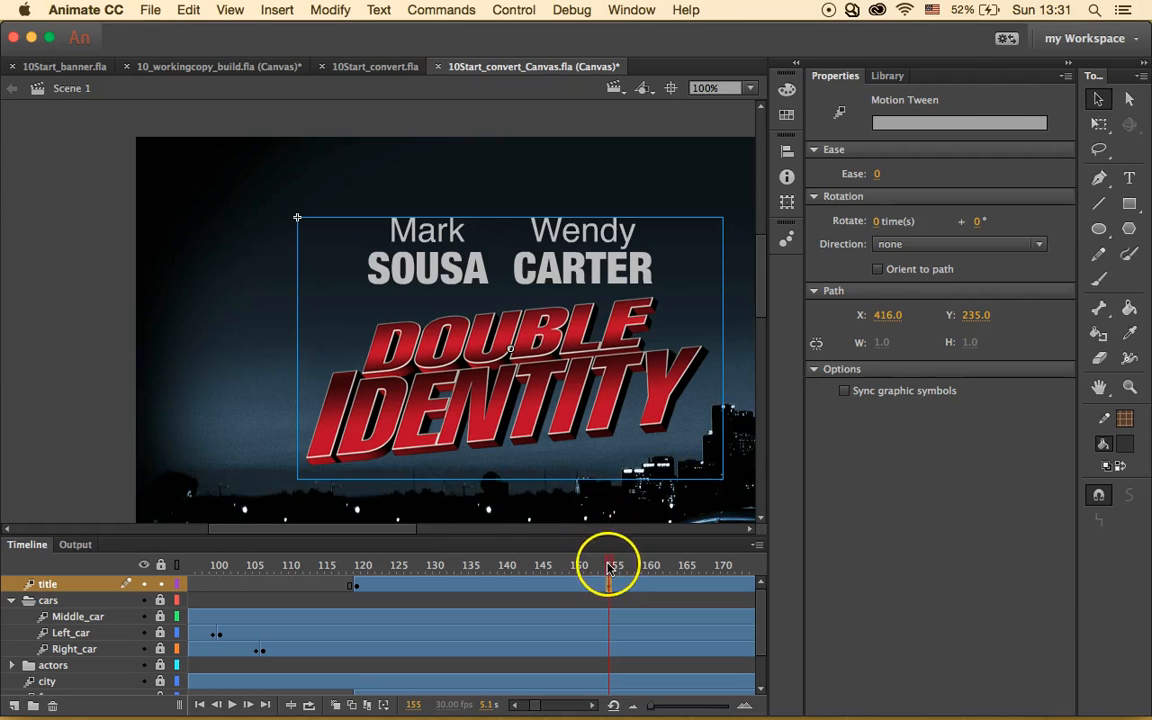
{"action": "left_click_drag", "start_coordinate": [612, 545], "coordinate": [397, 545]}
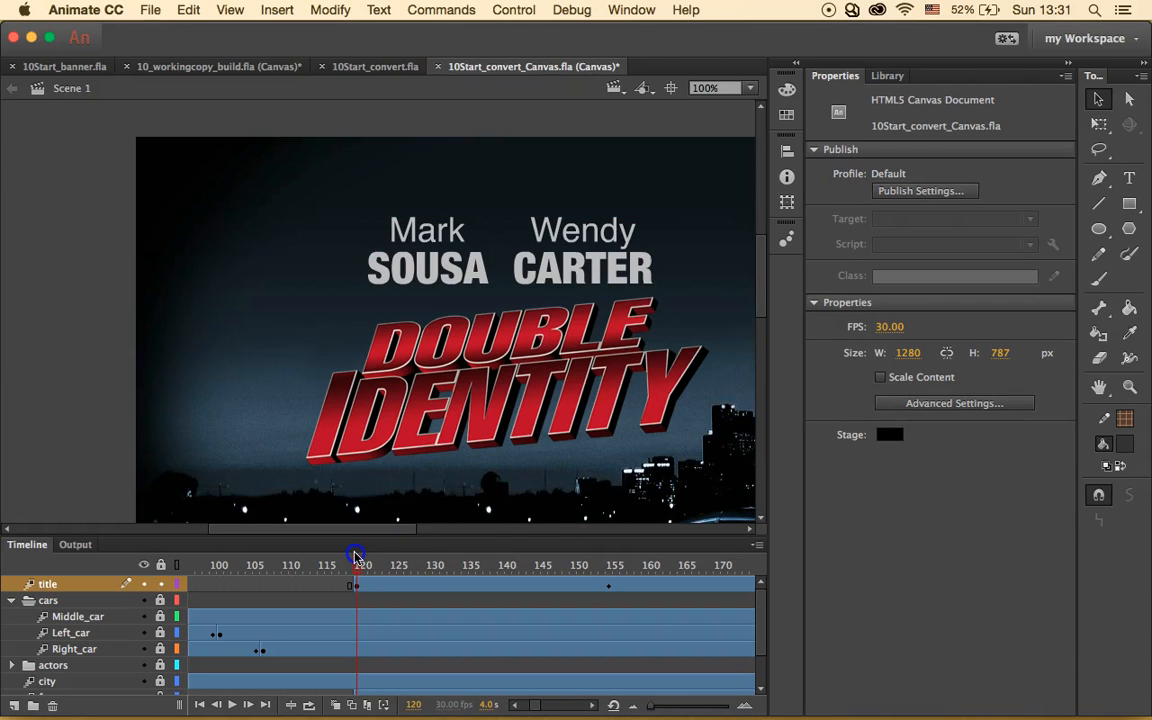
- At frame 120, scale the title up to about 800.90 × 493.25 with Free Transform, then play the timeline
{"action": "left_click", "coordinate": [357, 585]}
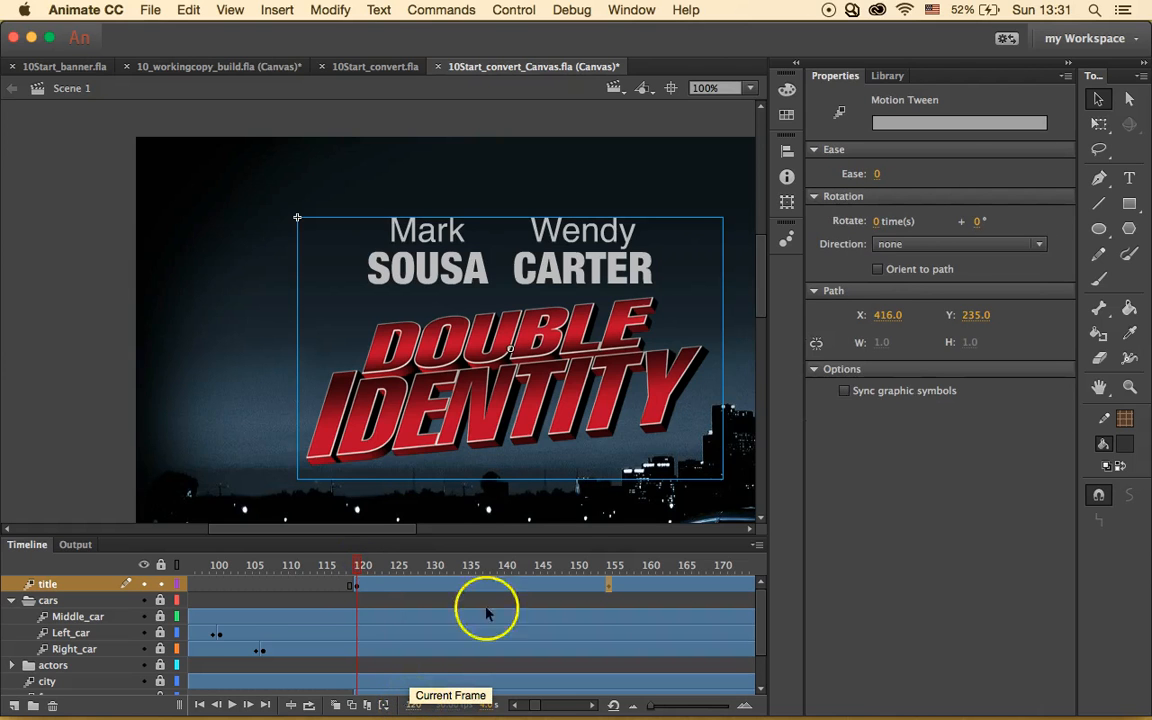
{"action": "left_click", "coordinate": [1101, 125]}
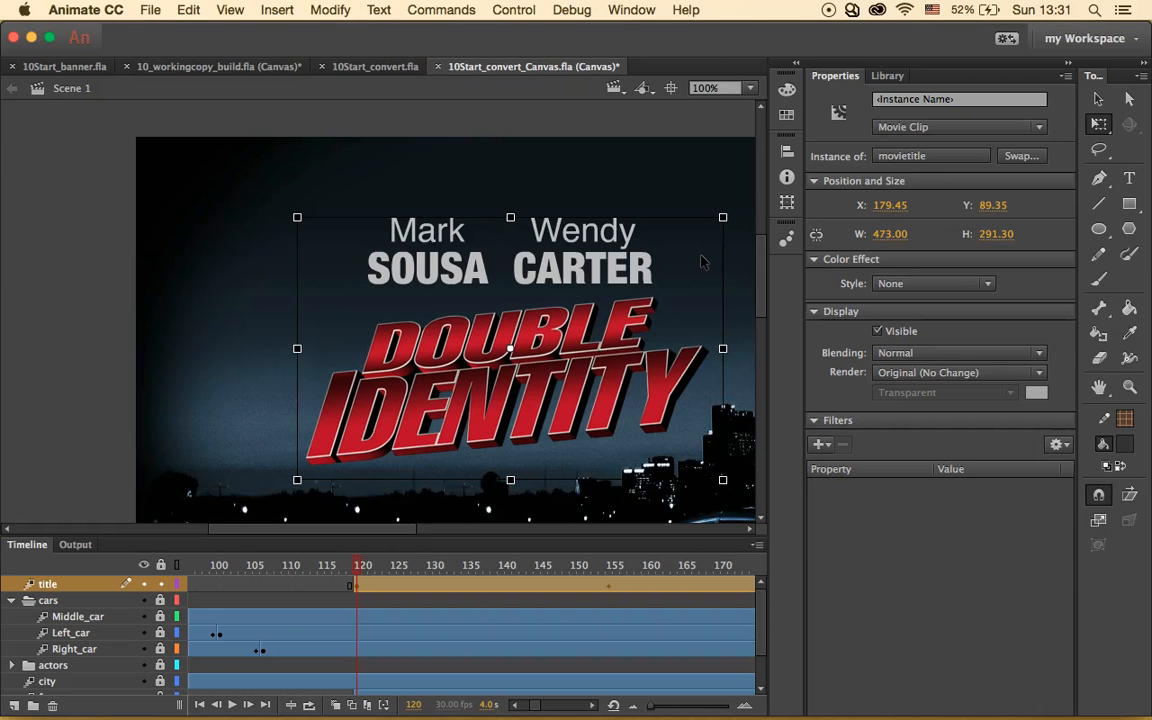
{"action": "left_click_drag", "start_coordinate": [297, 217], "coordinate": [259, 200]}
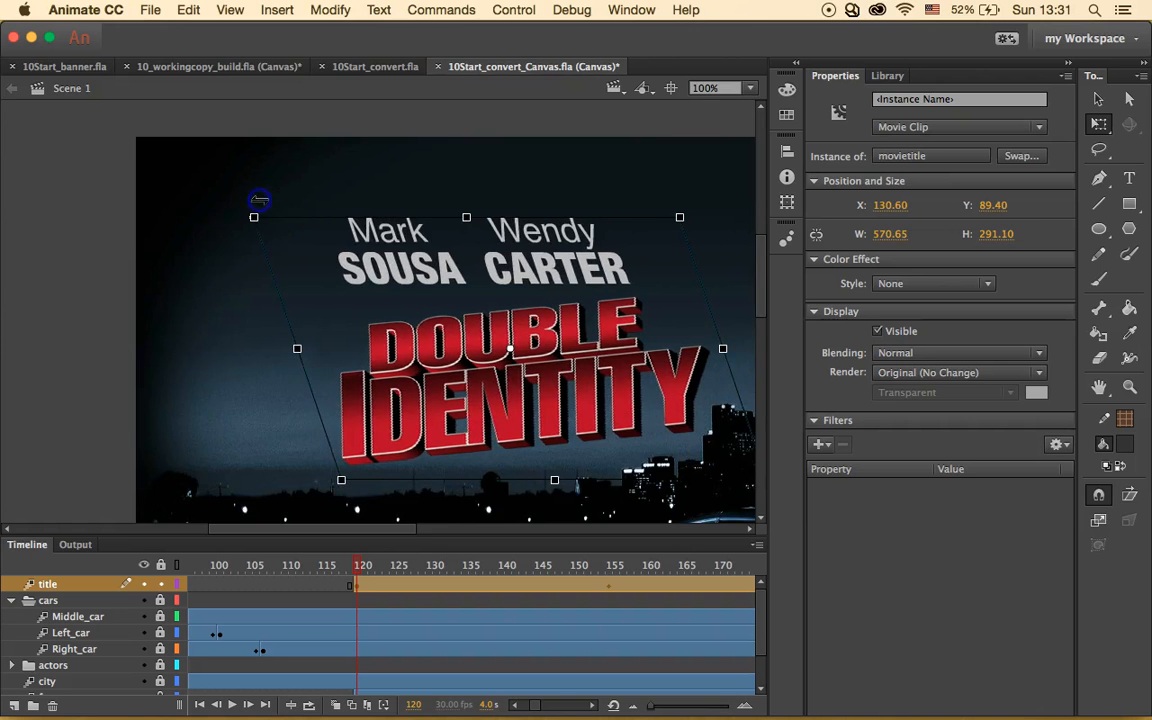
{"action": "key", "text": "super+z"}
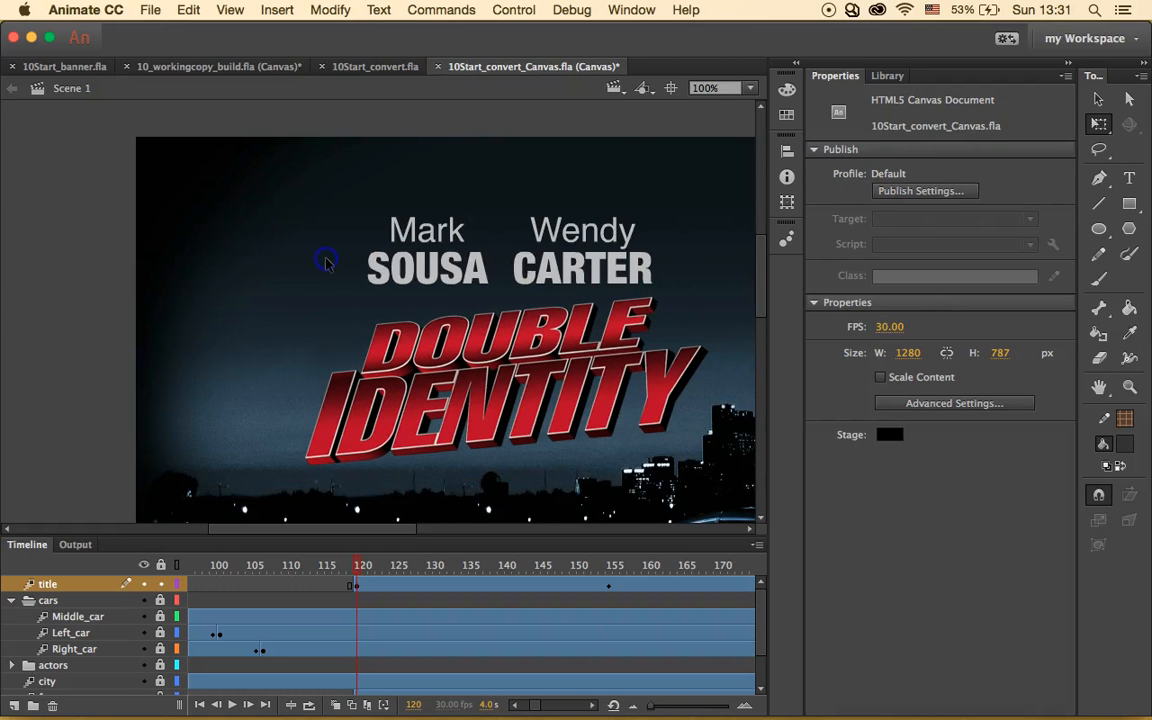
{"action": "left_click", "coordinate": [545, 262]}
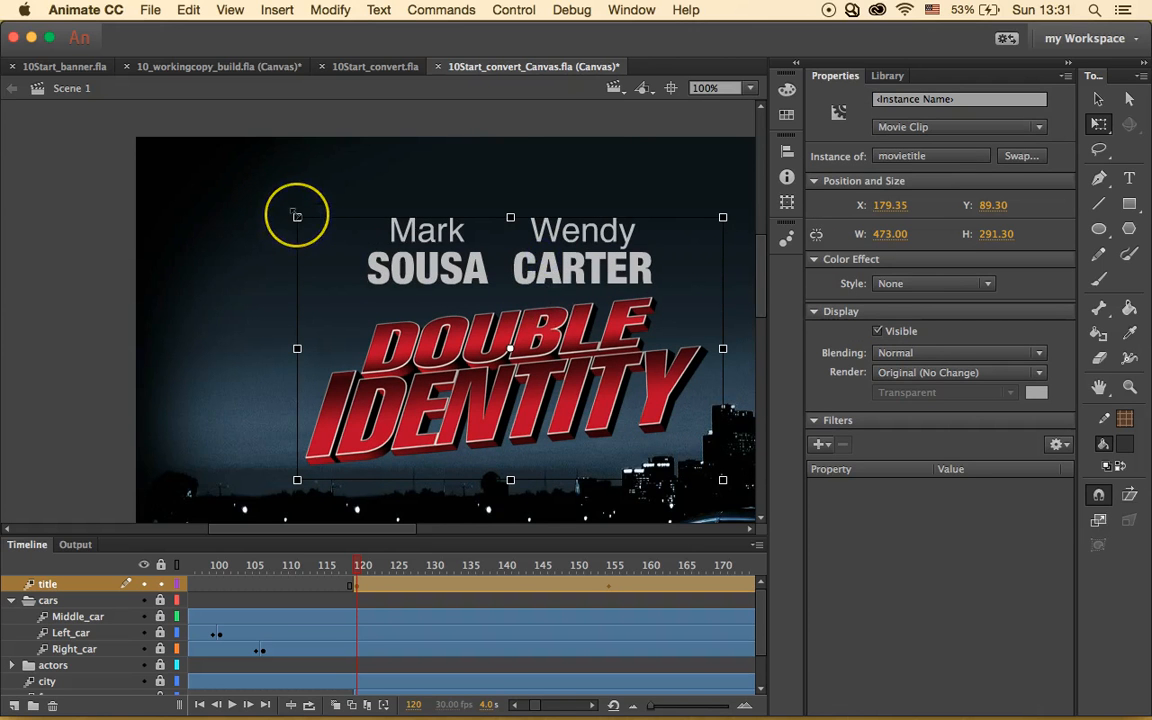
{"action": "left_click_drag", "start_coordinate": [297, 216], "coordinate": [113, 124]}
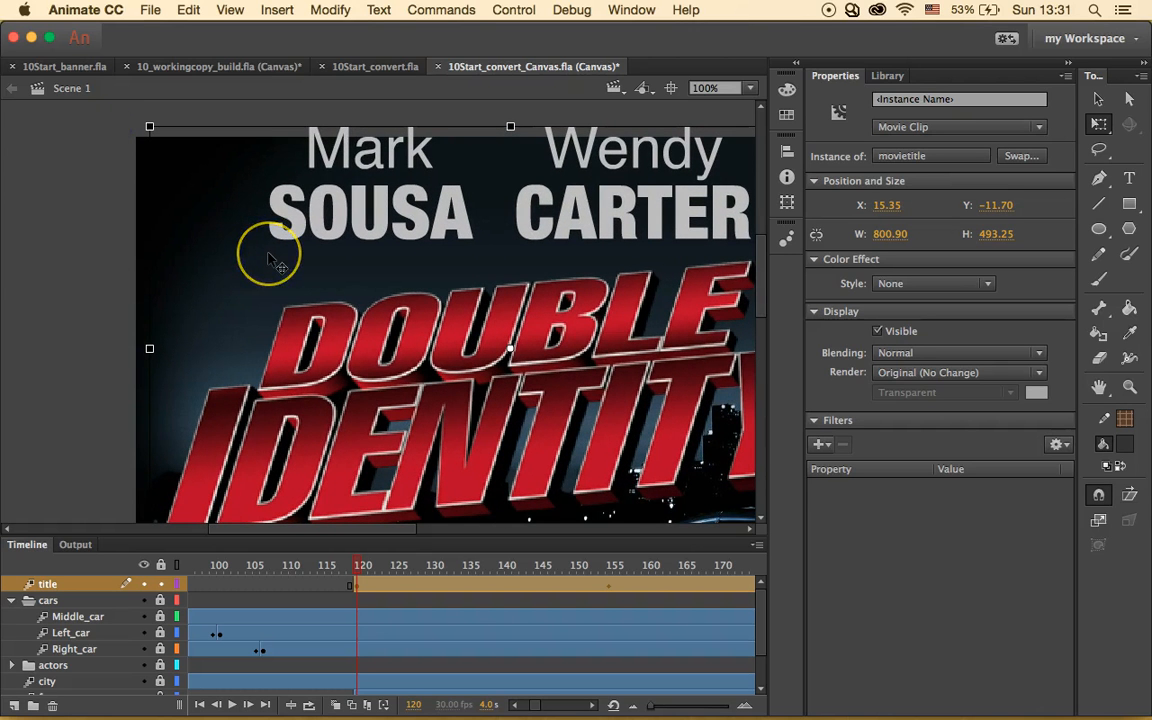
{"action": "key", "text": "Return"}
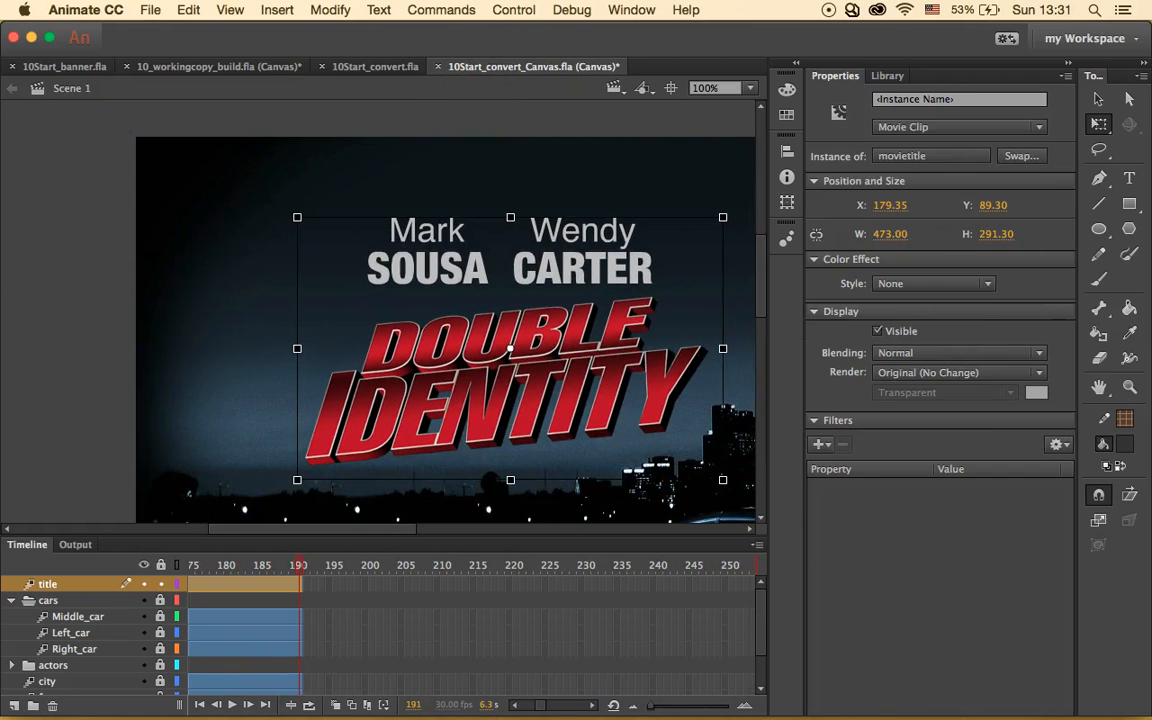
- Test the banner in Safari to watch the title shrink into place, then close the preview
{"action": "left_click", "coordinate": [515, 10]}
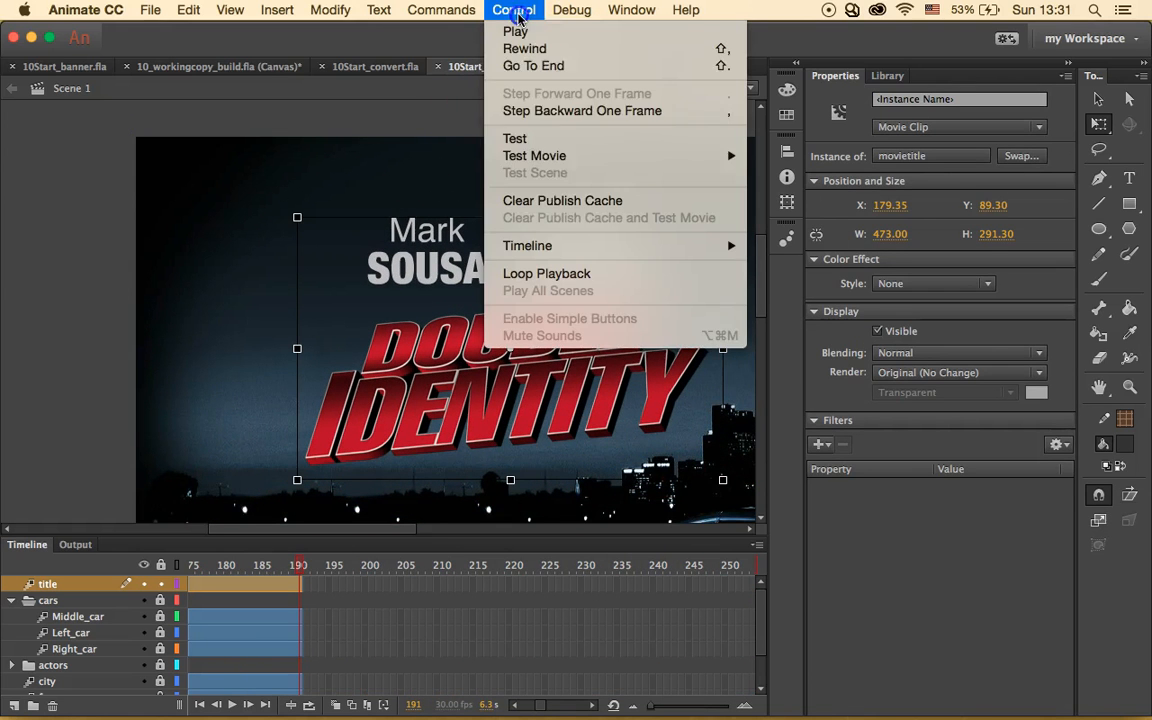
{"action": "left_click", "coordinate": [579, 141]}
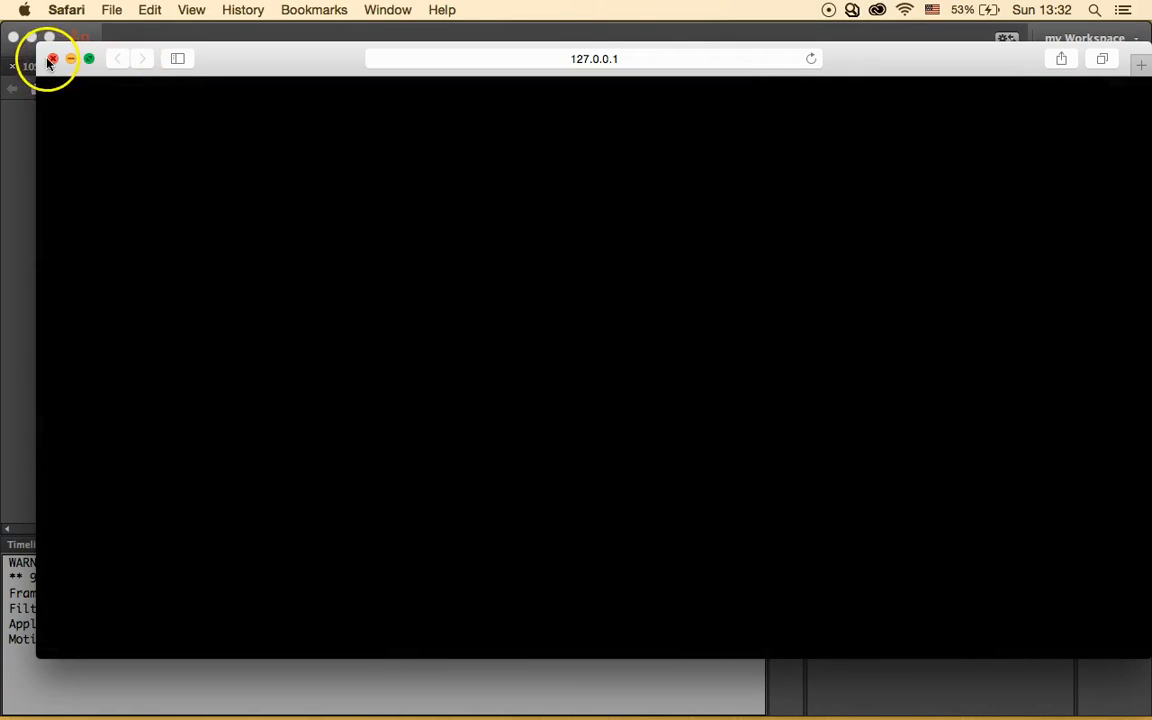
{"action": "left_click", "coordinate": [53, 58]}
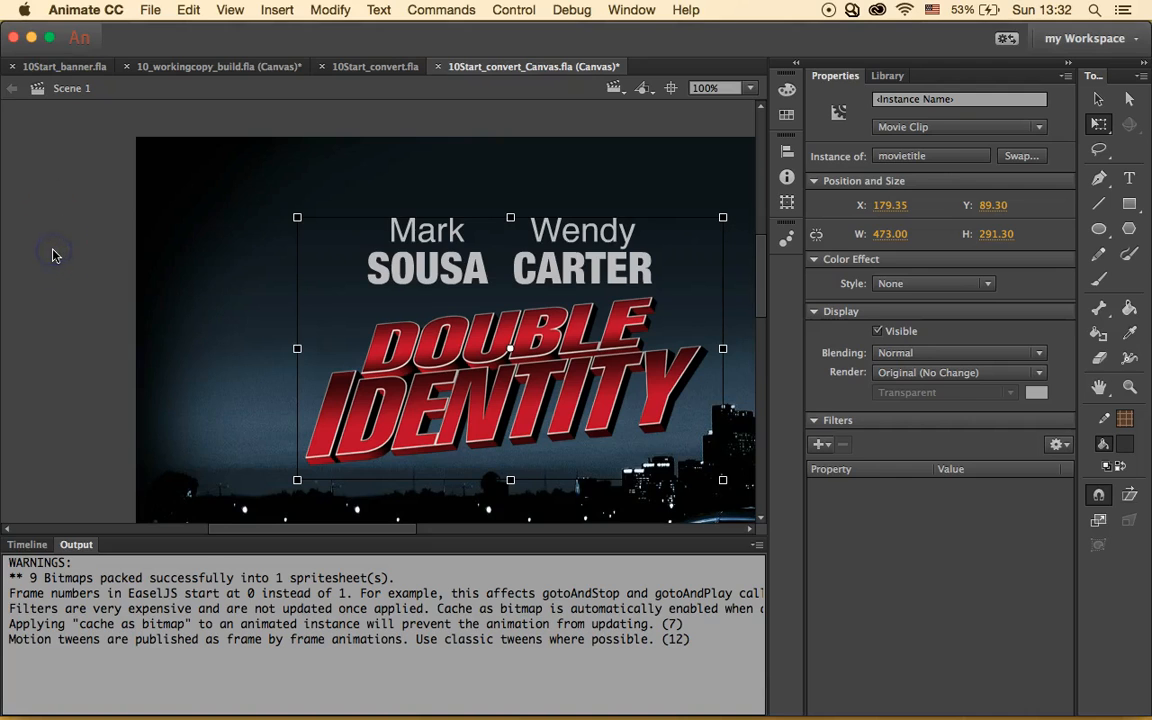